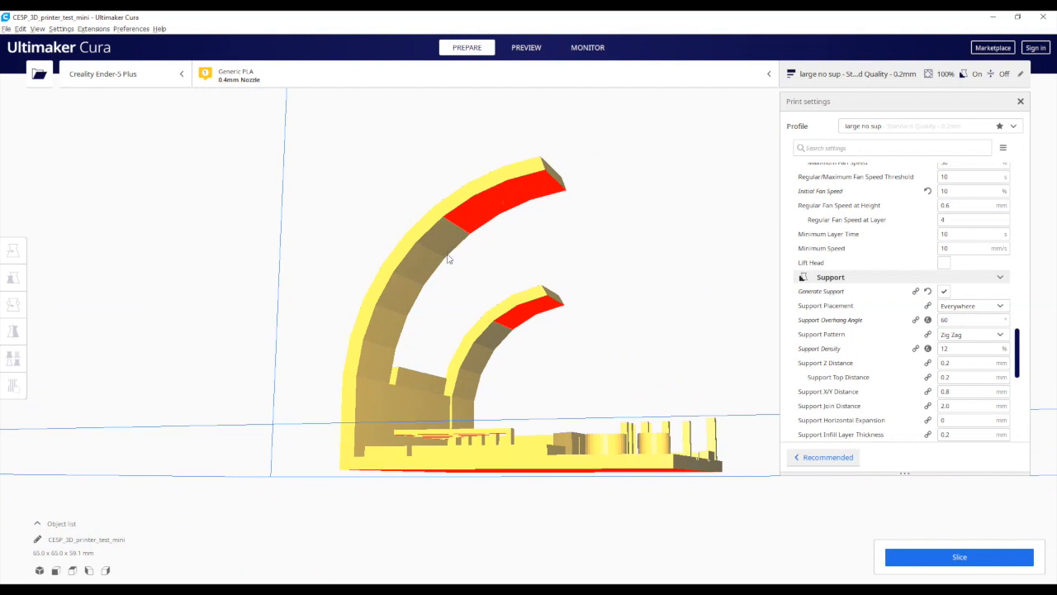
Step: Examine the highlighted overhangs on the 3D printer test model, covering the undersides of both curved arches and the base
{"action": "right_click_drag", "start_coordinate": [447, 259], "coordinate": [466, 248]}
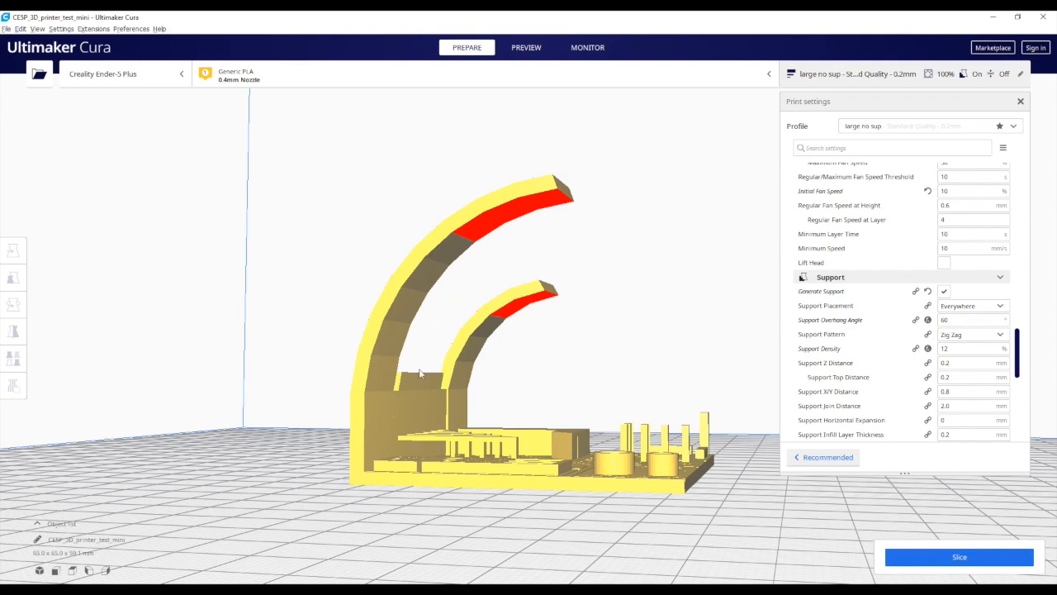
{"action": "right_click_drag", "start_coordinate": [487, 384], "coordinate": [492, 266]}
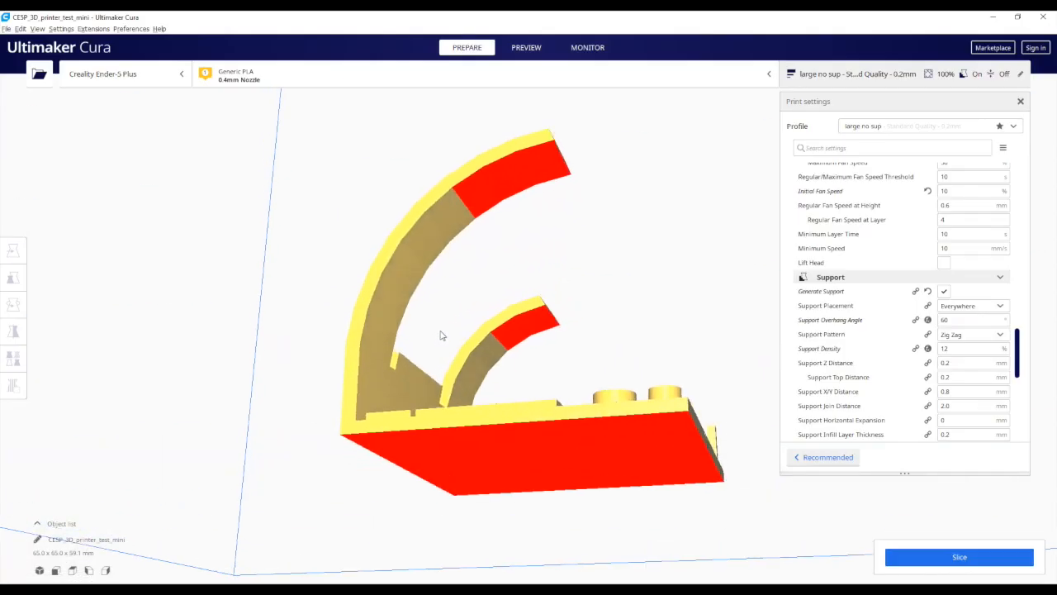
{"action": "right_click_drag", "start_coordinate": [462, 338], "coordinate": [404, 388]}
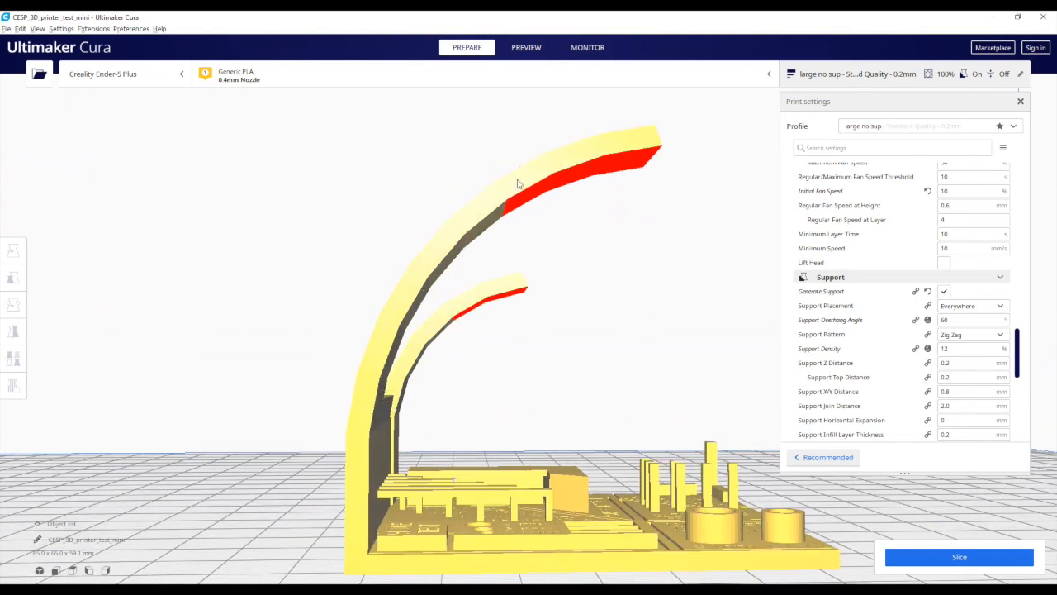
{"action": "right_click_drag", "start_coordinate": [508, 202], "coordinate": [452, 262]}
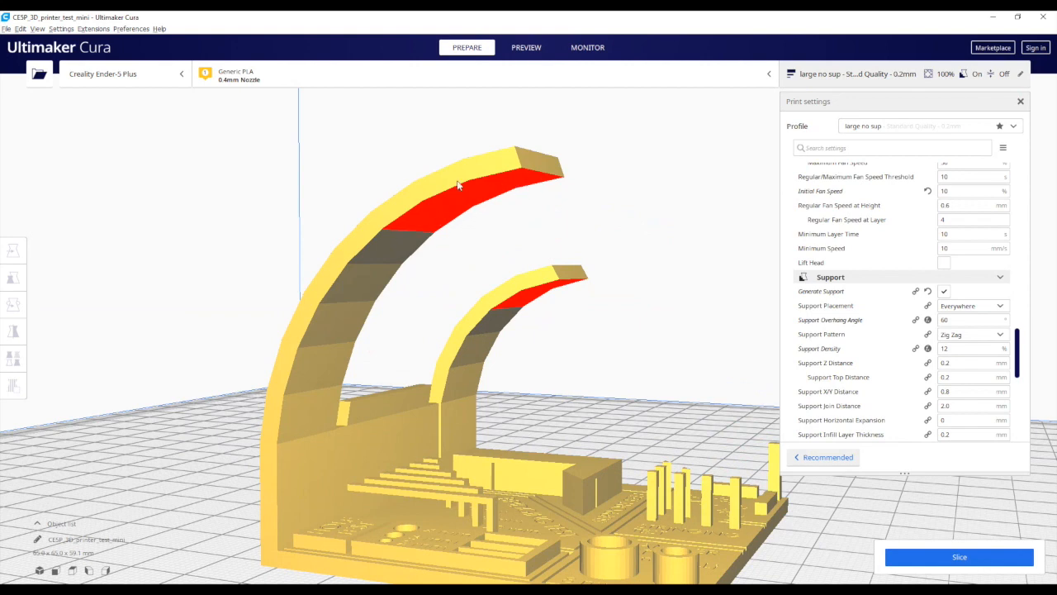
{"action": "right_click_drag", "start_coordinate": [422, 247], "coordinate": [448, 258]}
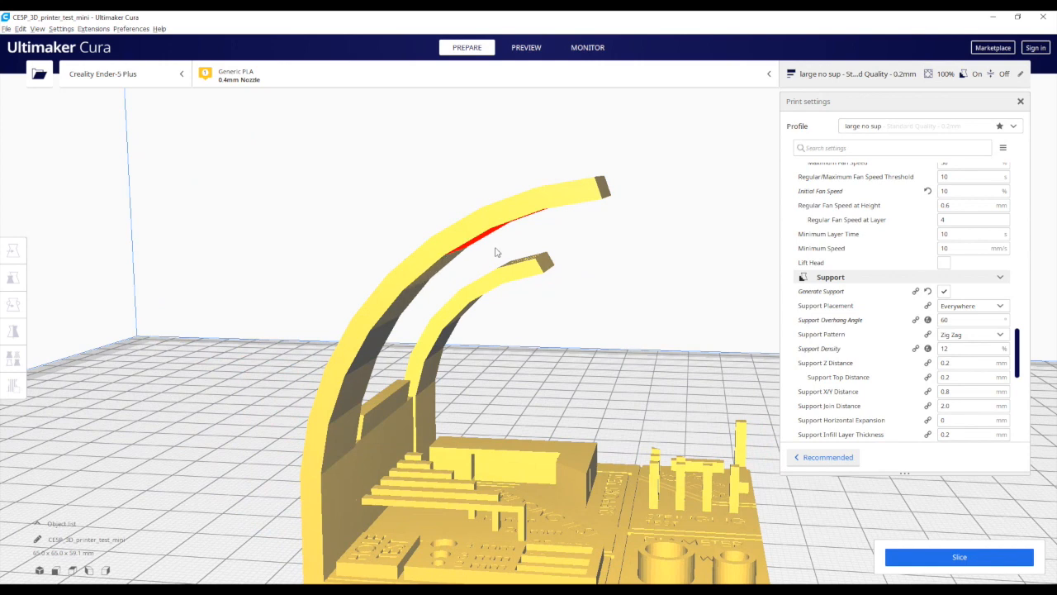
{"action": "right_click_drag", "start_coordinate": [495, 252], "coordinate": [700, 344]}
{"action": "right_click_drag", "start_coordinate": [584, 421], "coordinate": [329, 336]}
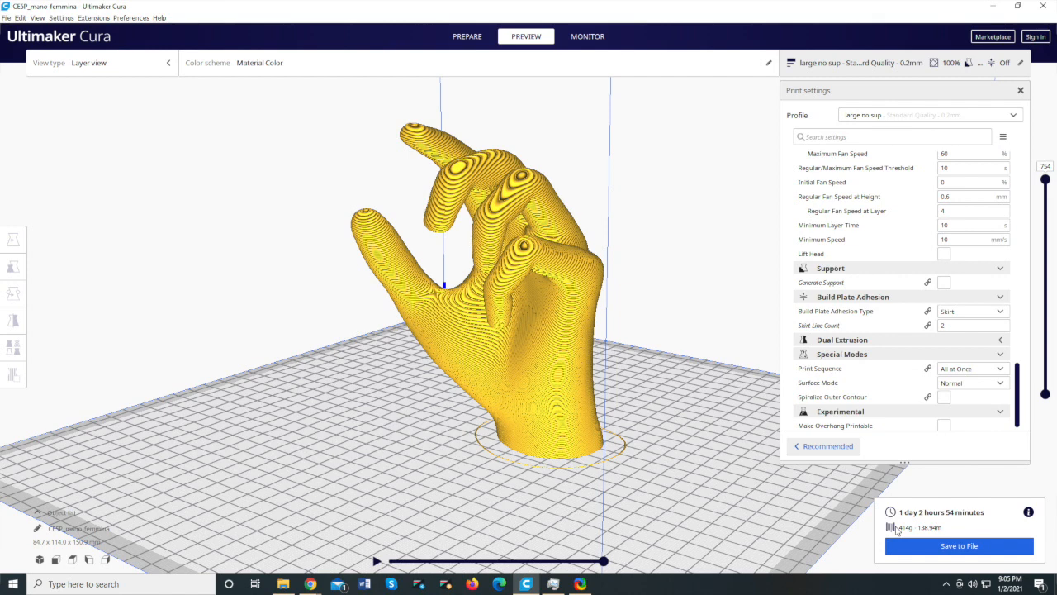
Step: Enable support generation for the sliced hand model
{"action": "left_click", "coordinate": [944, 281]}
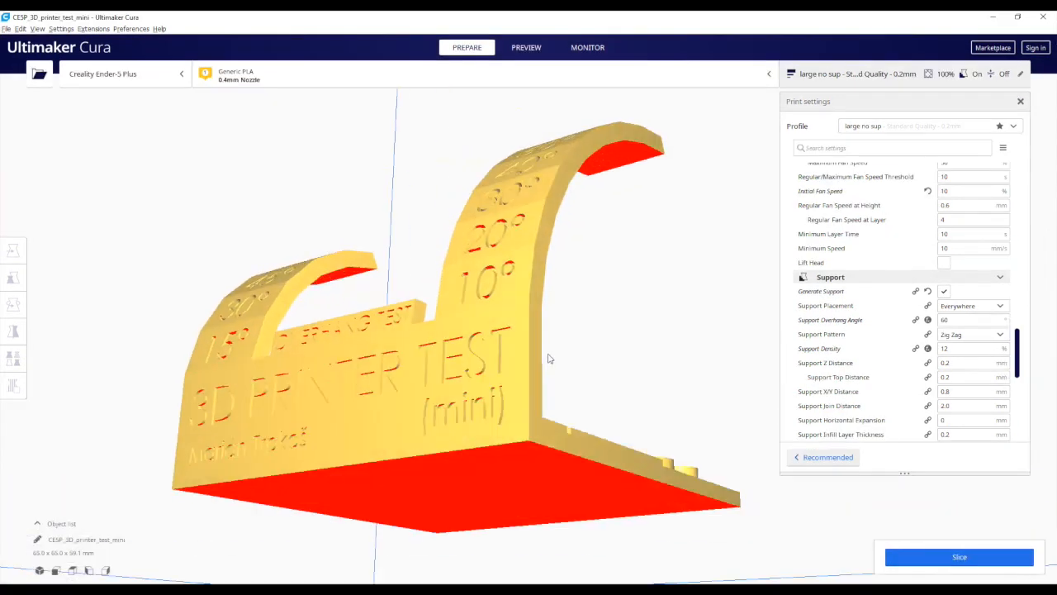
Step: Recheck the arch overhangs on the 3D printer test model and slice it with support generation enabled
{"action": "right_click_drag", "start_coordinate": [550, 292], "coordinate": [314, 351]}
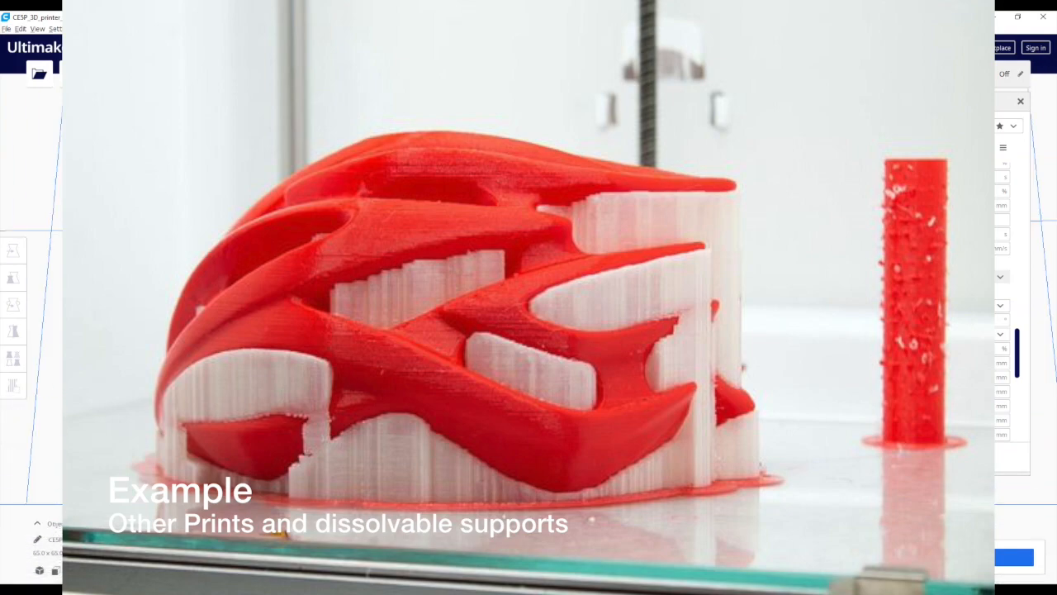
{"action": "right_click_drag", "start_coordinate": [199, 380], "coordinate": [82, 380]}
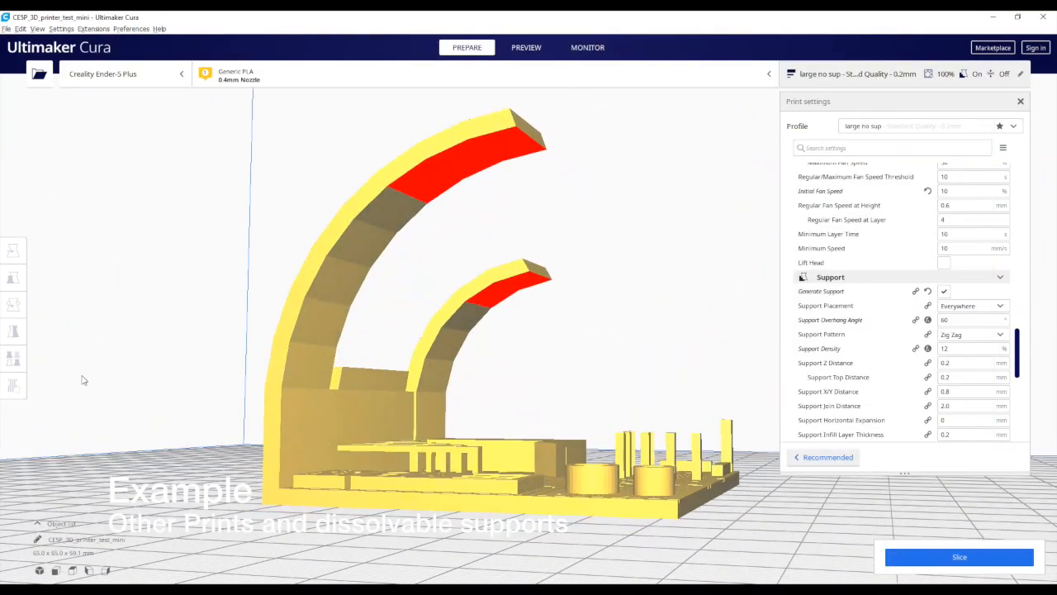
{"action": "right_click_drag", "start_coordinate": [436, 178], "coordinate": [419, 190]}
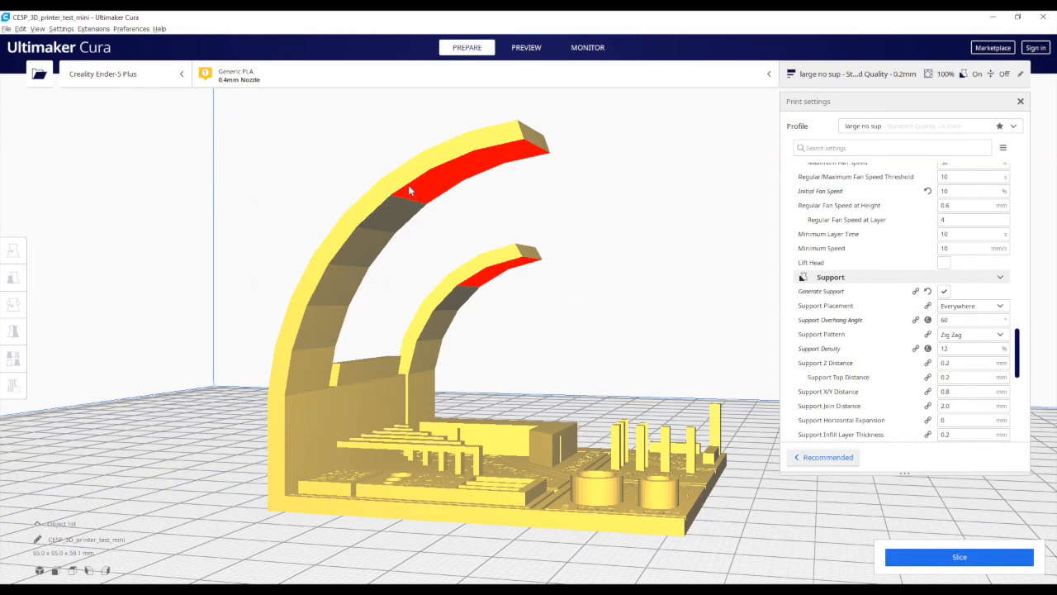
{"action": "right_click_drag", "start_coordinate": [374, 215], "coordinate": [475, 196]}
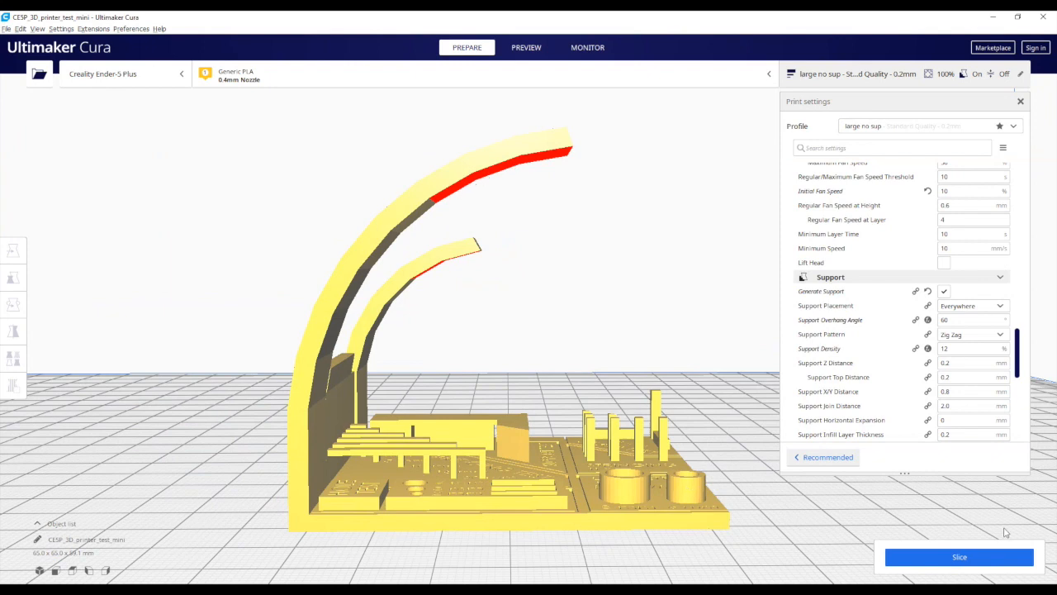
{"action": "left_click", "coordinate": [984, 563]}
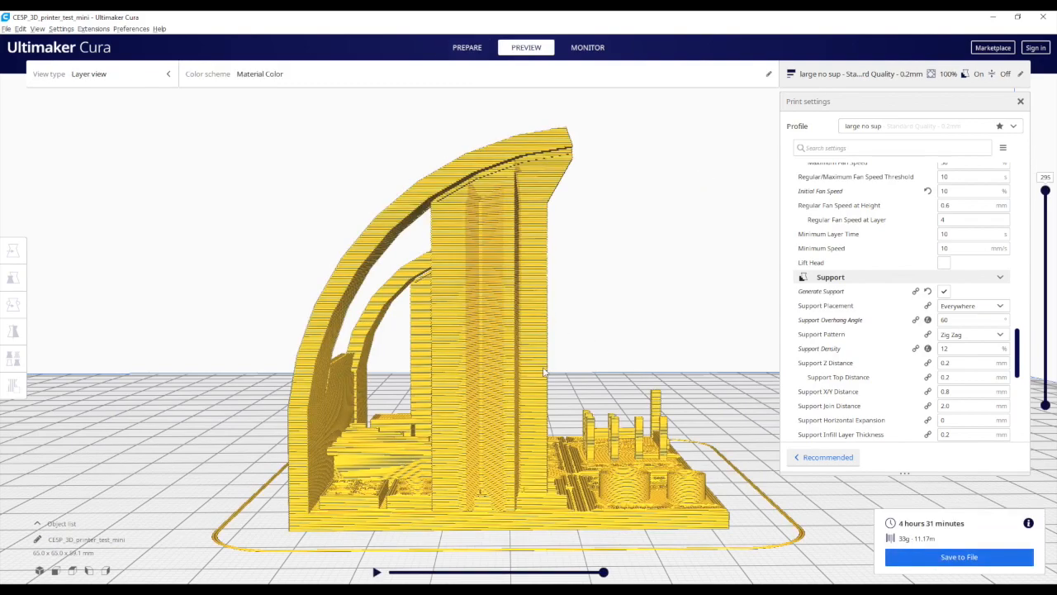
Step: Examine the generated support columns beneath both arches in the layer preview, including their line pattern up close and their footing
{"action": "right_click_drag", "start_coordinate": [544, 372], "coordinate": [455, 358]}
{"action": "scroll", "coordinate": [455, 357], "scroll_direction": "up", "scroll_amount": 5}
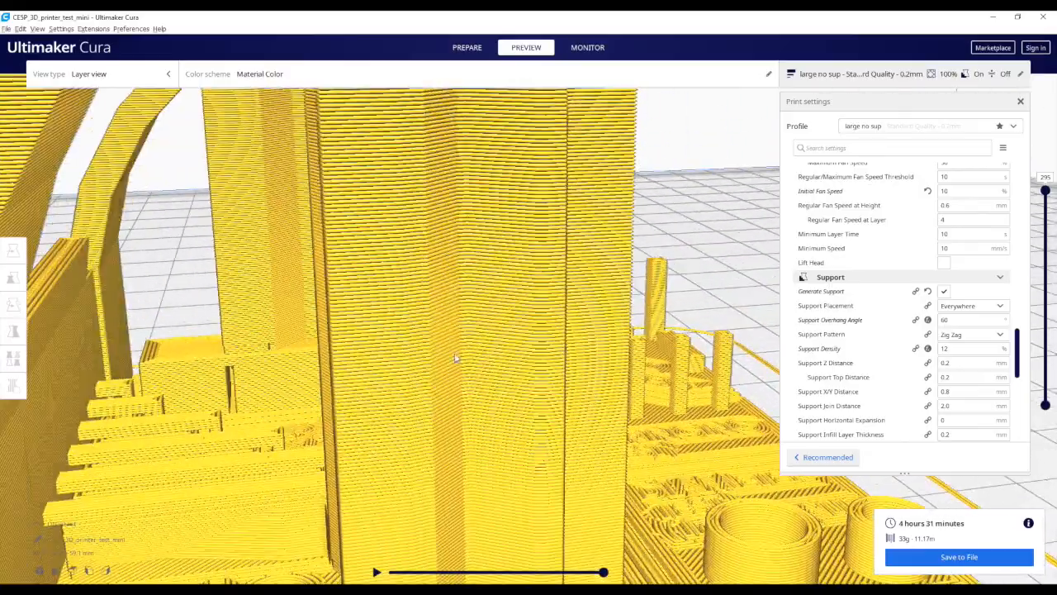
{"action": "scroll", "coordinate": [455, 358], "scroll_direction": "up", "scroll_amount": 5}
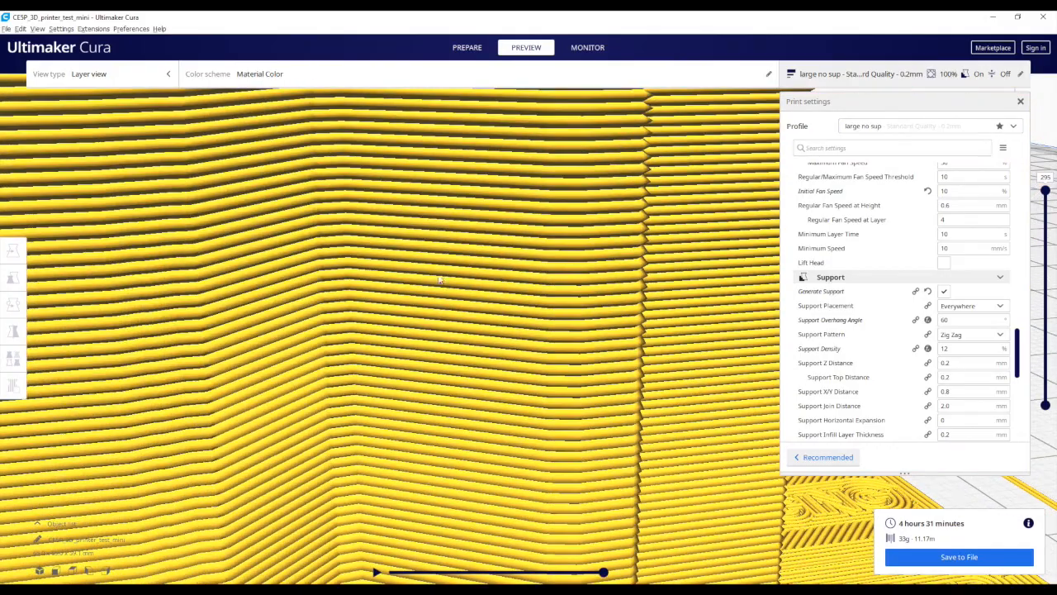
{"action": "scroll", "coordinate": [523, 333], "scroll_direction": "up", "scroll_amount": 2}
{"action": "scroll", "coordinate": [521, 333], "scroll_direction": "down", "scroll_amount": 6}
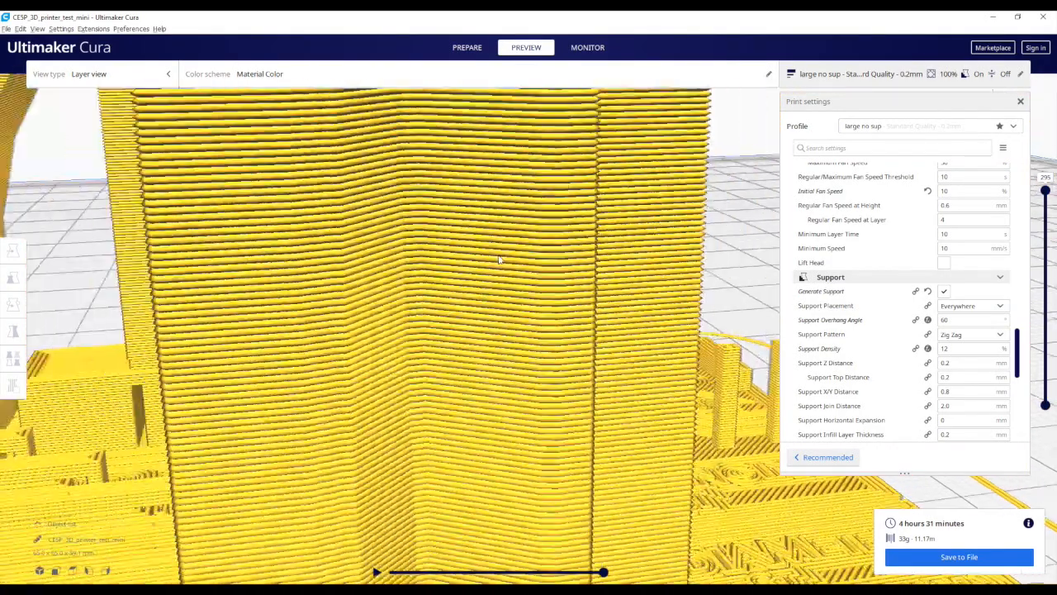
{"action": "scroll", "coordinate": [499, 260], "scroll_direction": "down", "scroll_amount": 3}
{"action": "right_click_drag", "start_coordinate": [456, 149], "coordinate": [504, 248]}
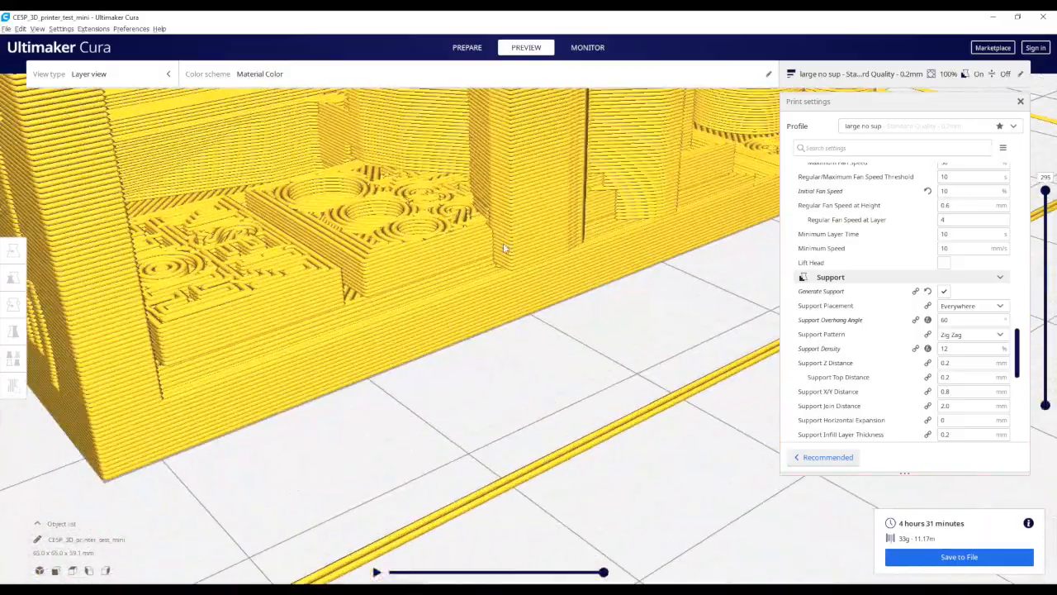
{"action": "scroll", "coordinate": [505, 248], "scroll_direction": "down", "scroll_amount": 4}
{"action": "right_click_drag", "start_coordinate": [347, 209], "coordinate": [355, 334]}
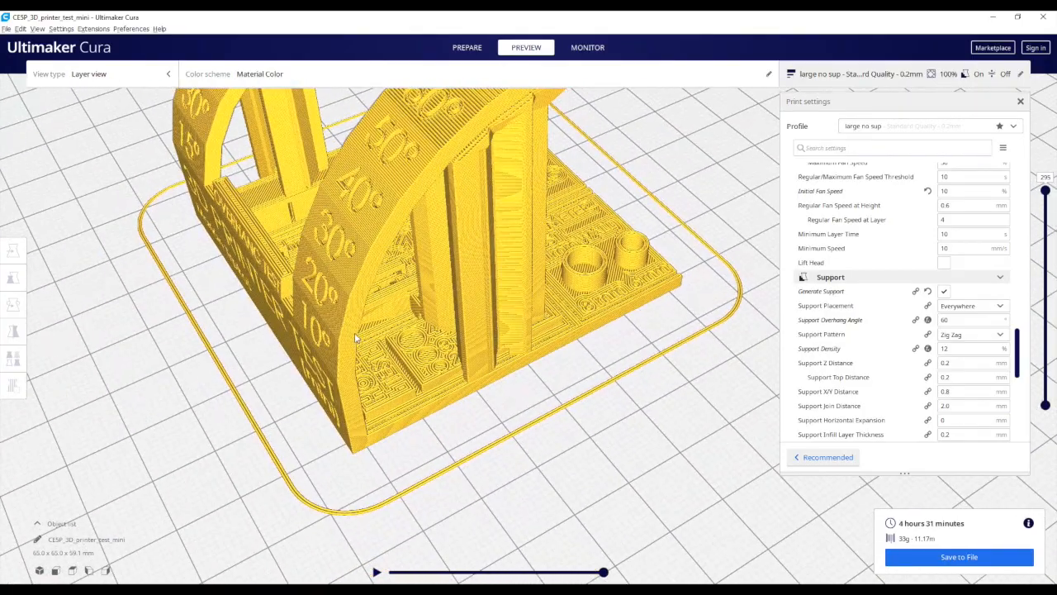
{"action": "right_click_drag", "start_coordinate": [347, 370], "coordinate": [271, 235]}
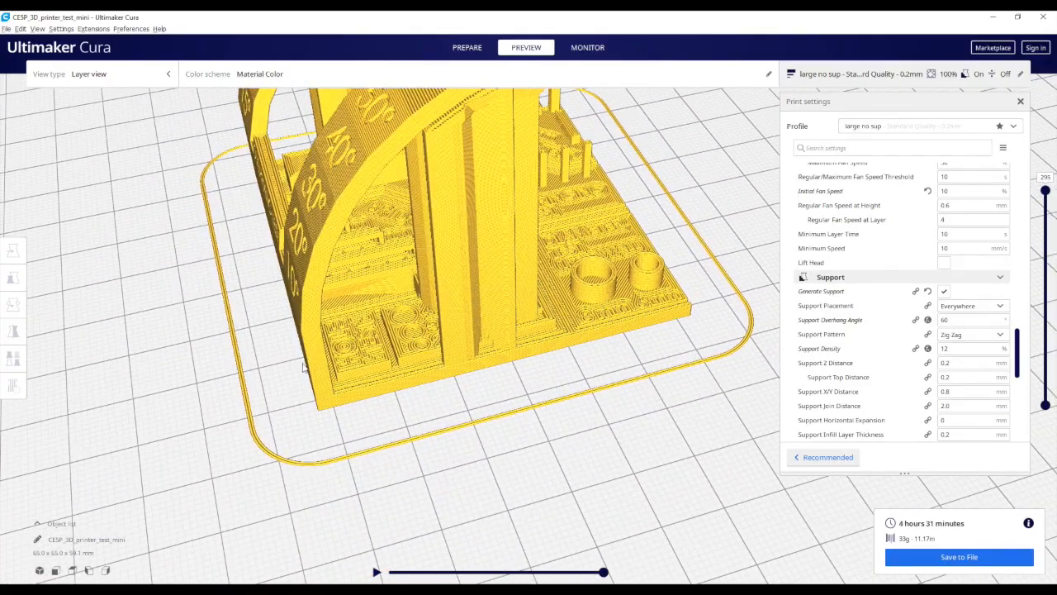
{"action": "right_click_drag", "start_coordinate": [305, 296], "coordinate": [351, 353]}
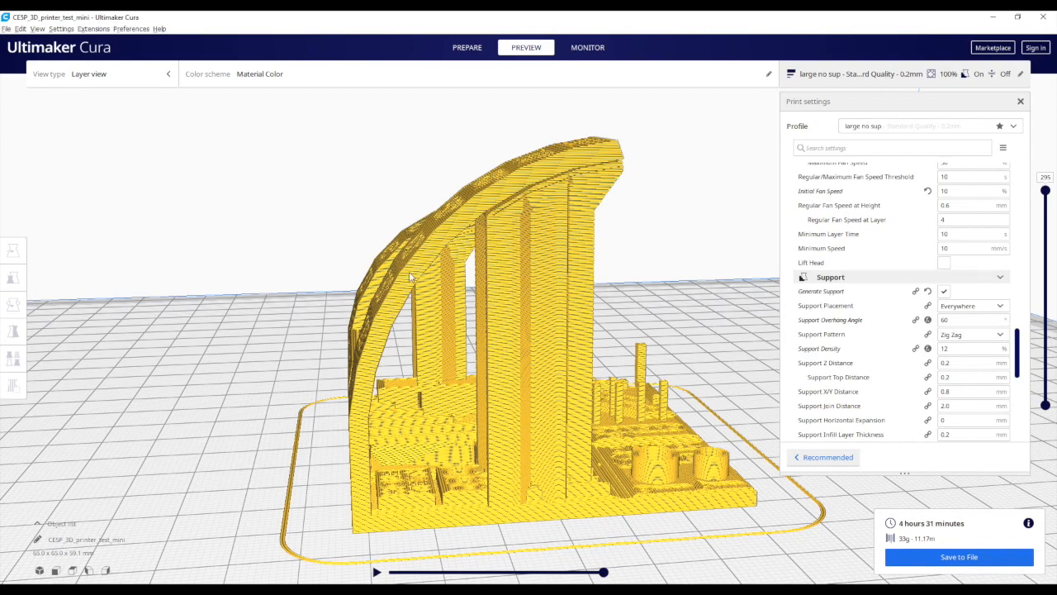
{"action": "right_click_drag", "start_coordinate": [410, 277], "coordinate": [436, 202]}
{"action": "right_click_drag", "start_coordinate": [368, 434], "coordinate": [343, 433]}
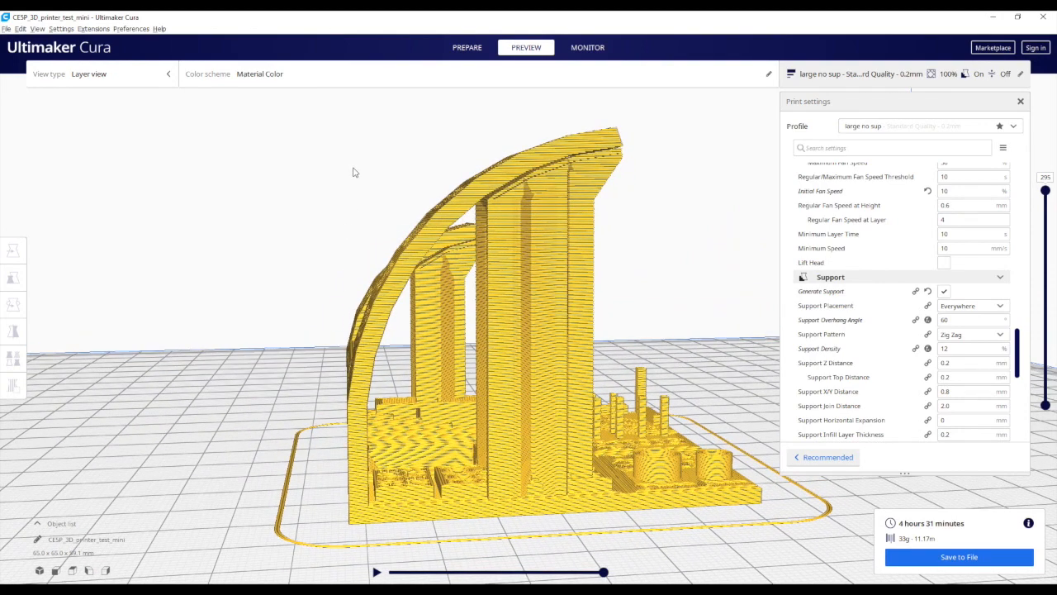
{"action": "right_click_drag", "start_coordinate": [355, 421], "coordinate": [398, 371]}
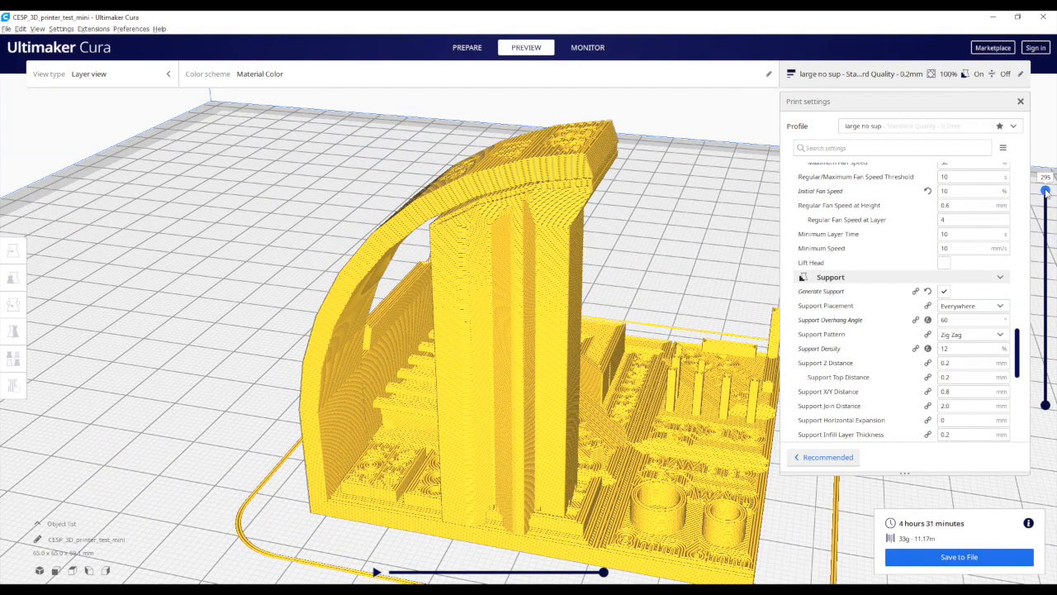
Step: Cut the layer preview down to the low layers near the base and inspect where the supports start
{"action": "left_click_drag", "start_coordinate": [1046, 197], "coordinate": [1045, 378]}
{"action": "middle_click_drag", "start_coordinate": [562, 462], "coordinate": [576, 406]}
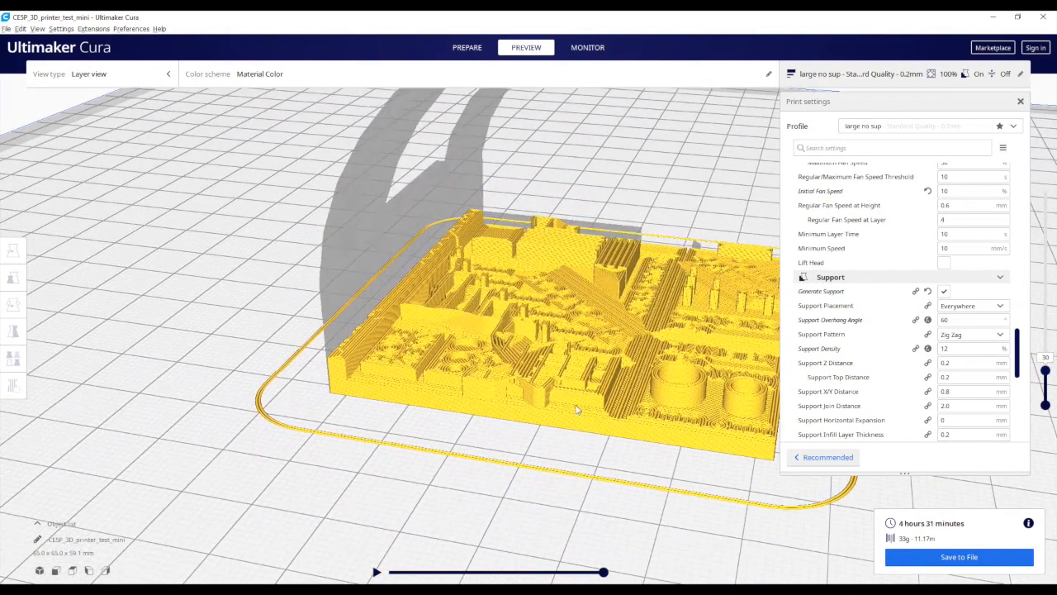
{"action": "right_click_drag", "start_coordinate": [488, 378], "coordinate": [535, 345]}
{"action": "scroll", "coordinate": [535, 345], "scroll_direction": "up", "scroll_amount": 3}
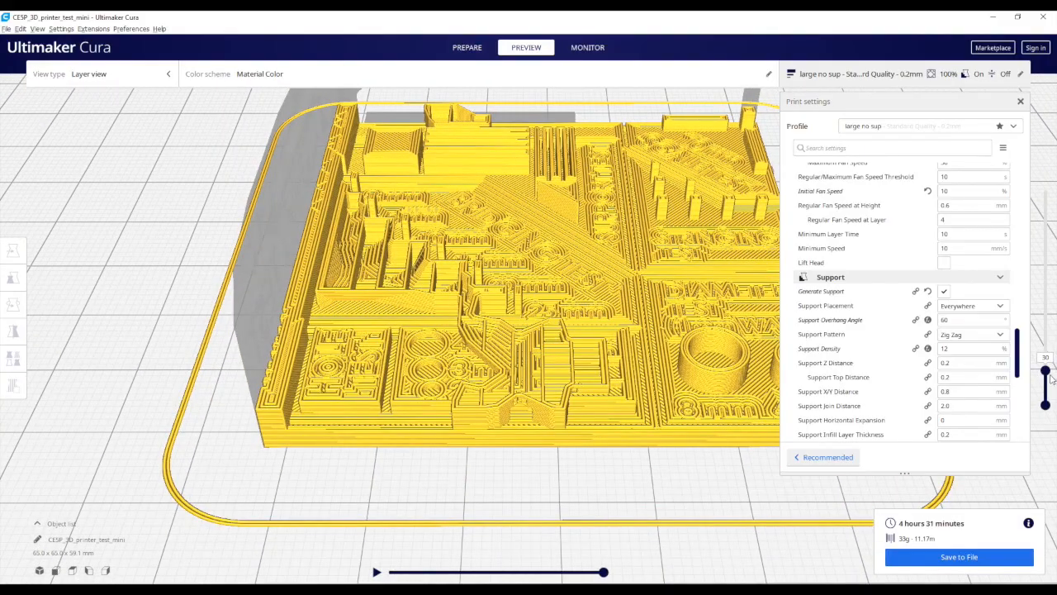
Step: Raise the layer preview to layer 112 and inspect the hollow interior of the support columns from above and the side
{"action": "left_click_drag", "start_coordinate": [1046, 371], "coordinate": [1045, 316]}
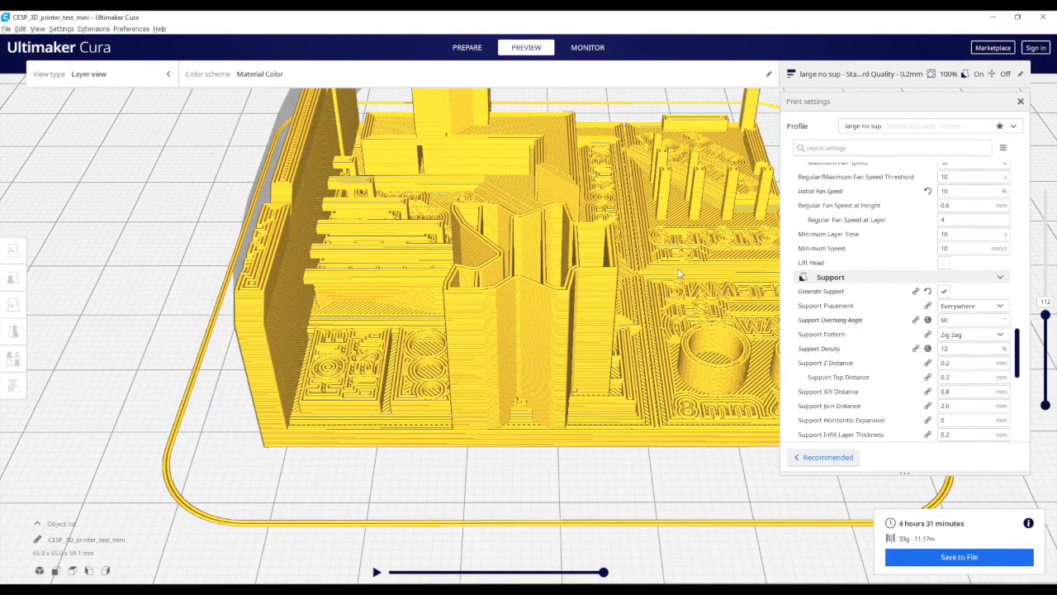
{"action": "right_click_drag", "start_coordinate": [679, 273], "coordinate": [671, 347]}
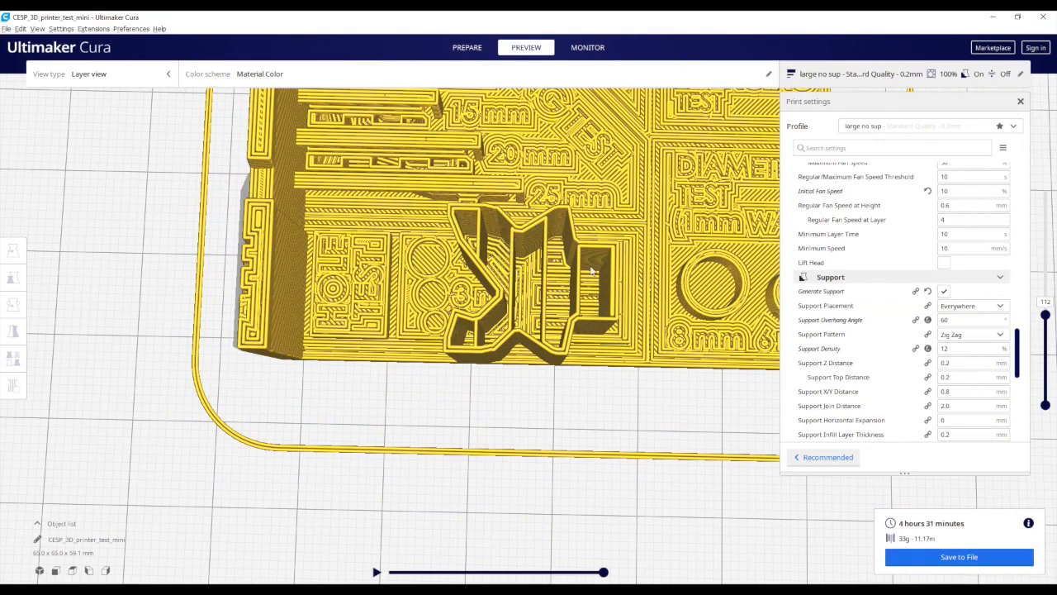
{"action": "right_click_drag", "start_coordinate": [531, 349], "coordinate": [520, 217]}
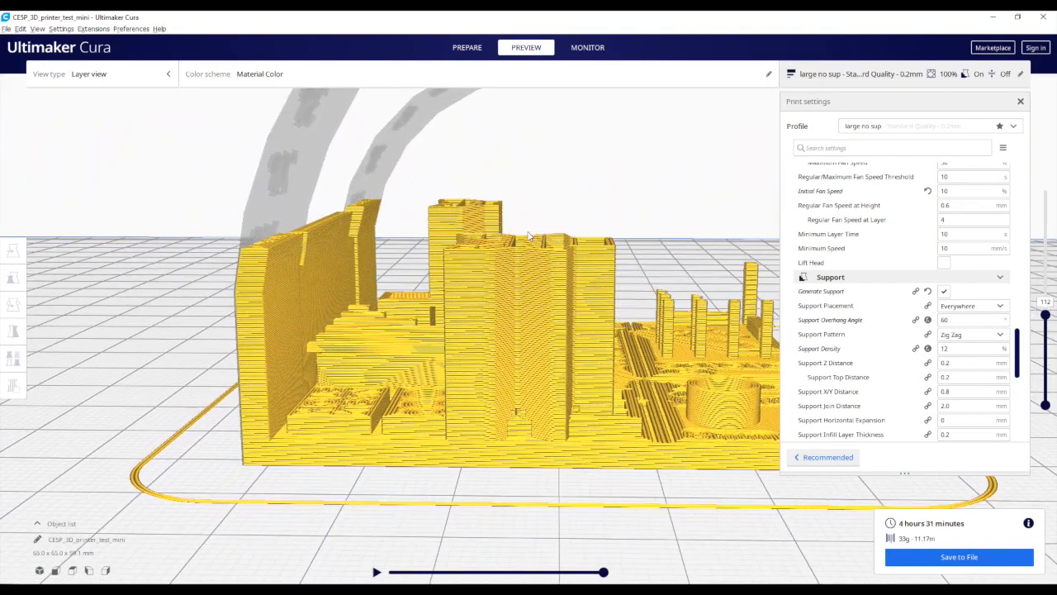
Step: Raise the layer preview to layer 270 and examine how the support meets the underside of the large arch
{"action": "middle_click_drag", "start_coordinate": [520, 216], "coordinate": [515, 294]}
{"action": "left_click_drag", "start_coordinate": [1045, 317], "coordinate": [1045, 207]}
{"action": "right_click_drag", "start_coordinate": [592, 192], "coordinate": [544, 232]}
{"action": "scroll", "coordinate": [535, 219], "scroll_direction": "up", "scroll_amount": 4}
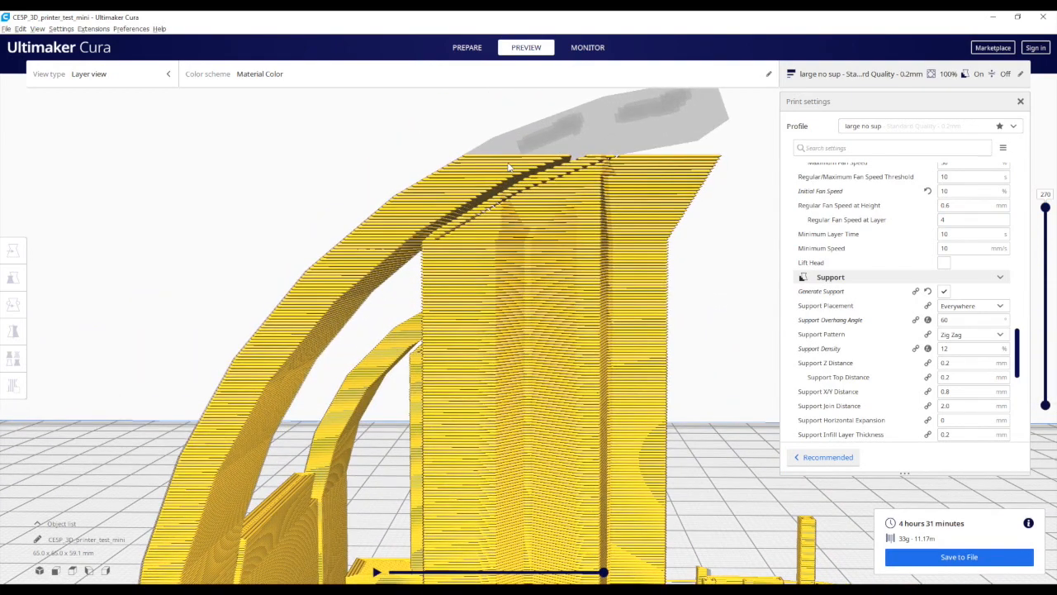
{"action": "right_click_drag", "start_coordinate": [510, 168], "coordinate": [507, 183]}
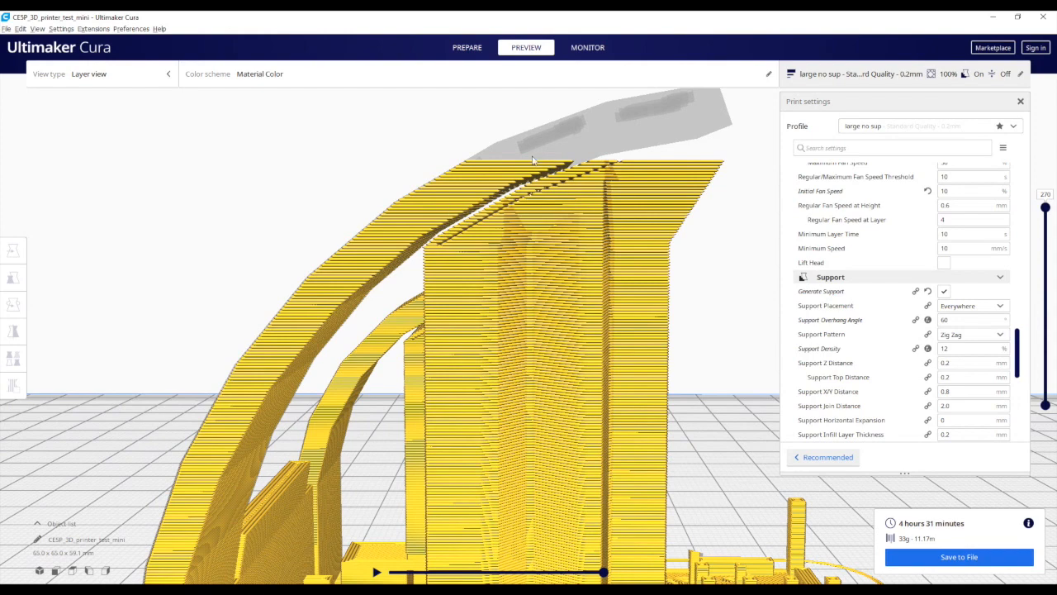
{"action": "right_click_drag", "start_coordinate": [589, 209], "coordinate": [507, 219]}
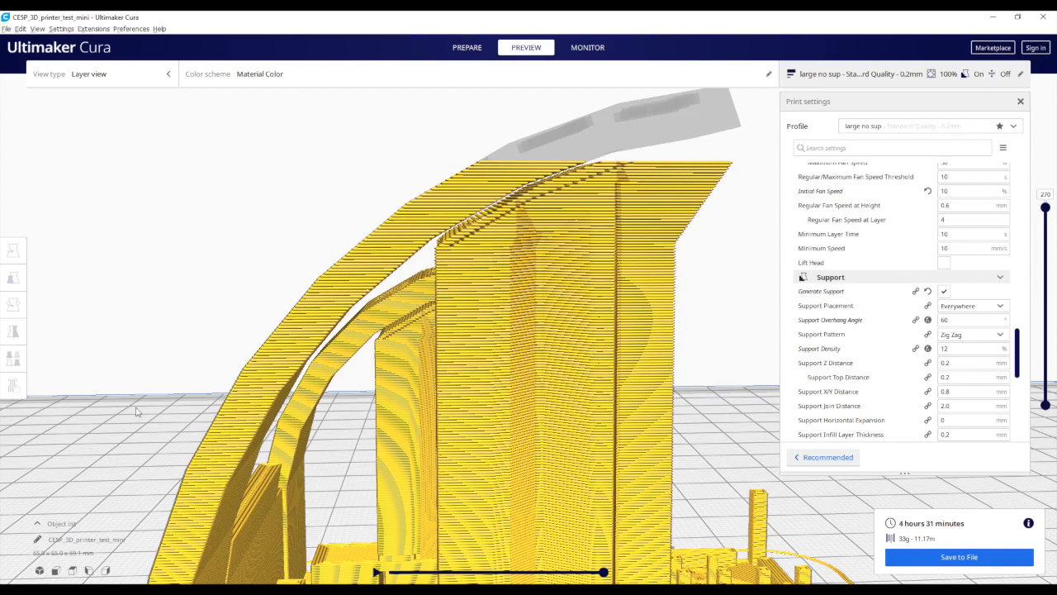
{"action": "right_click_drag", "start_coordinate": [541, 164], "coordinate": [453, 185]}
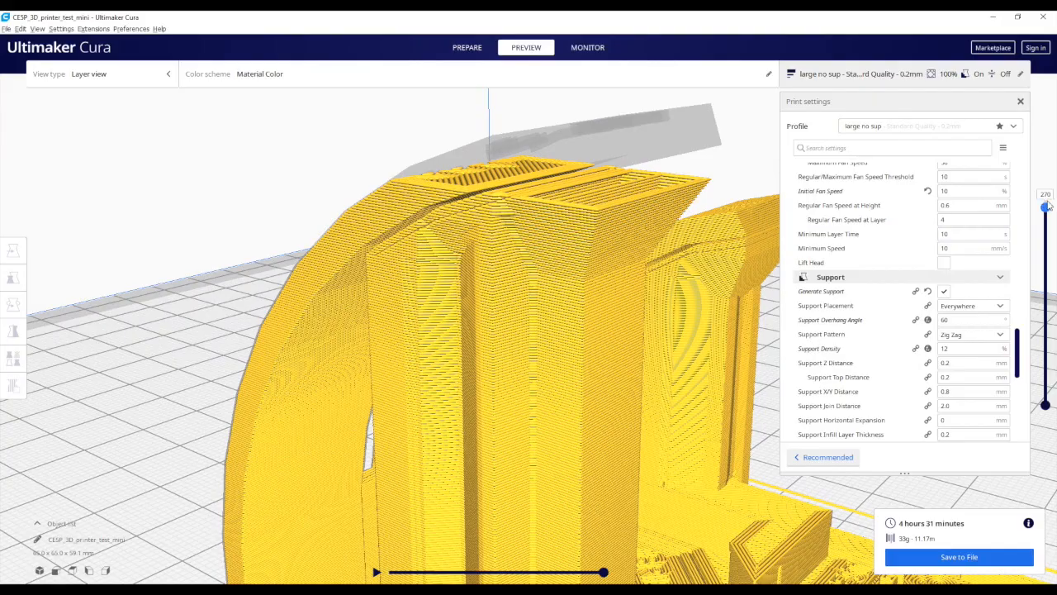
Step: Raise the layer preview to layer 283 and examine the gap between the large arch and its support up close
{"action": "left_click_drag", "start_coordinate": [1046, 206], "coordinate": [1045, 198]}
{"action": "right_click_drag", "start_coordinate": [482, 256], "coordinate": [591, 234]}
{"action": "scroll", "coordinate": [591, 239], "scroll_direction": "up", "scroll_amount": 4}
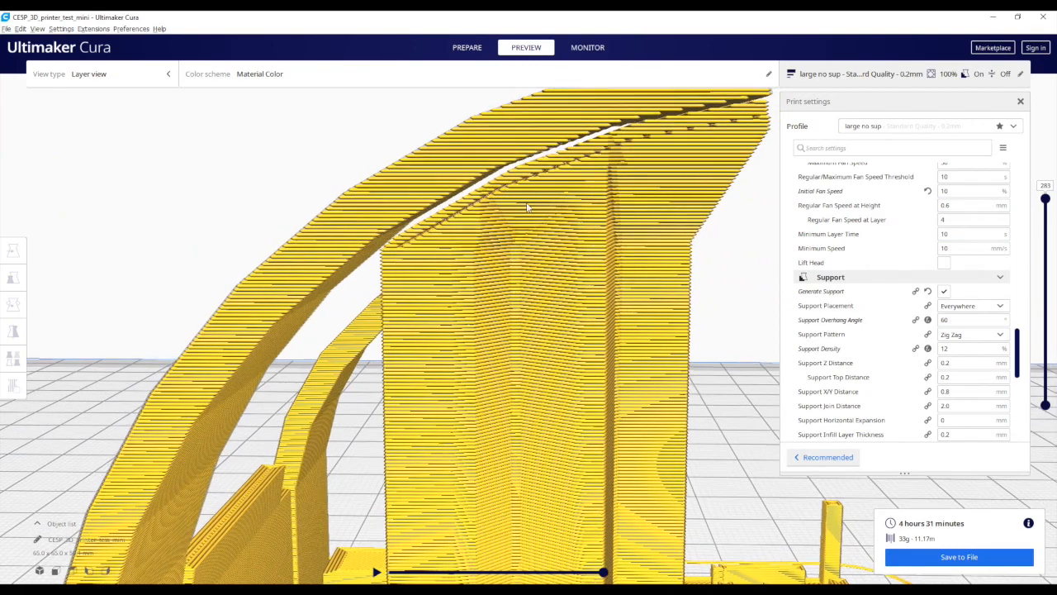
{"action": "right_click_drag", "start_coordinate": [527, 207], "coordinate": [533, 228]}
{"action": "right_click_drag", "start_coordinate": [441, 275], "coordinate": [404, 261]}
{"action": "right_click_drag", "start_coordinate": [526, 246], "coordinate": [526, 212]}
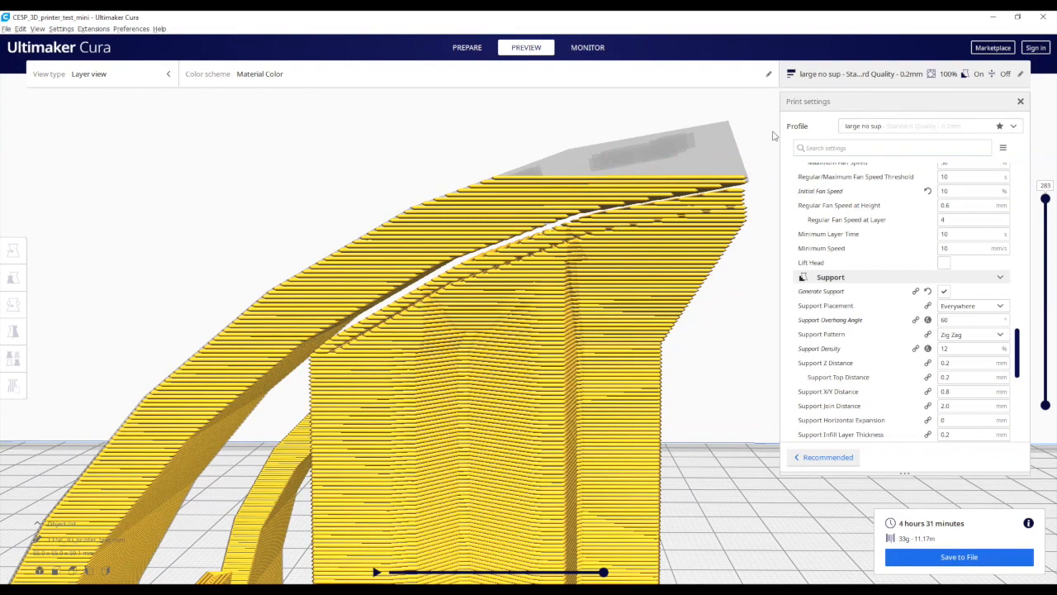
{"action": "scroll", "coordinate": [461, 335], "scroll_direction": "down", "scroll_amount": 8}
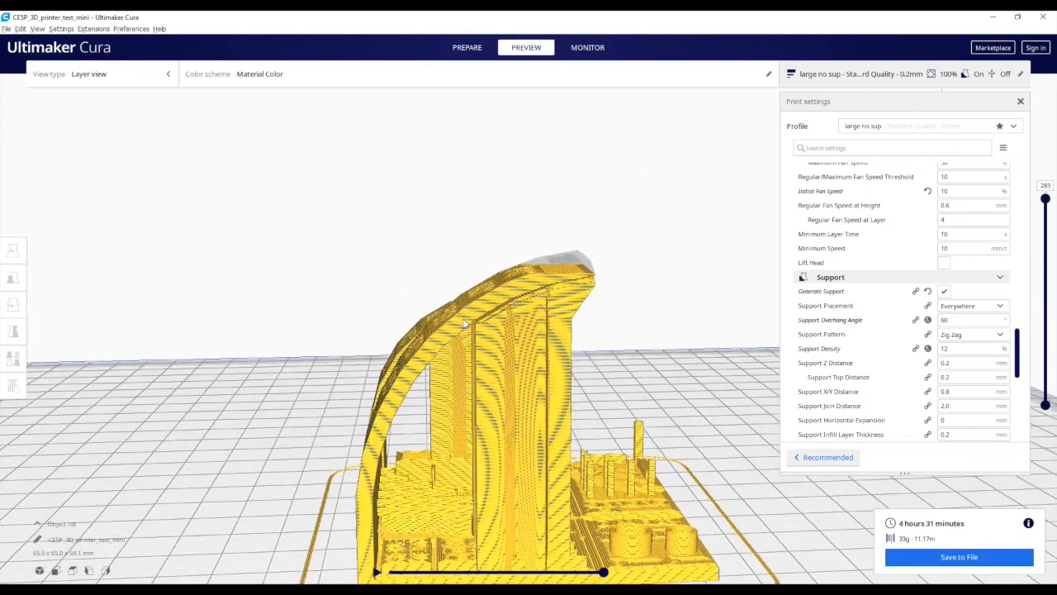
{"action": "right_click_drag", "start_coordinate": [464, 323], "coordinate": [561, 269]}
{"action": "scroll", "coordinate": [563, 269], "scroll_direction": "up", "scroll_amount": 3}
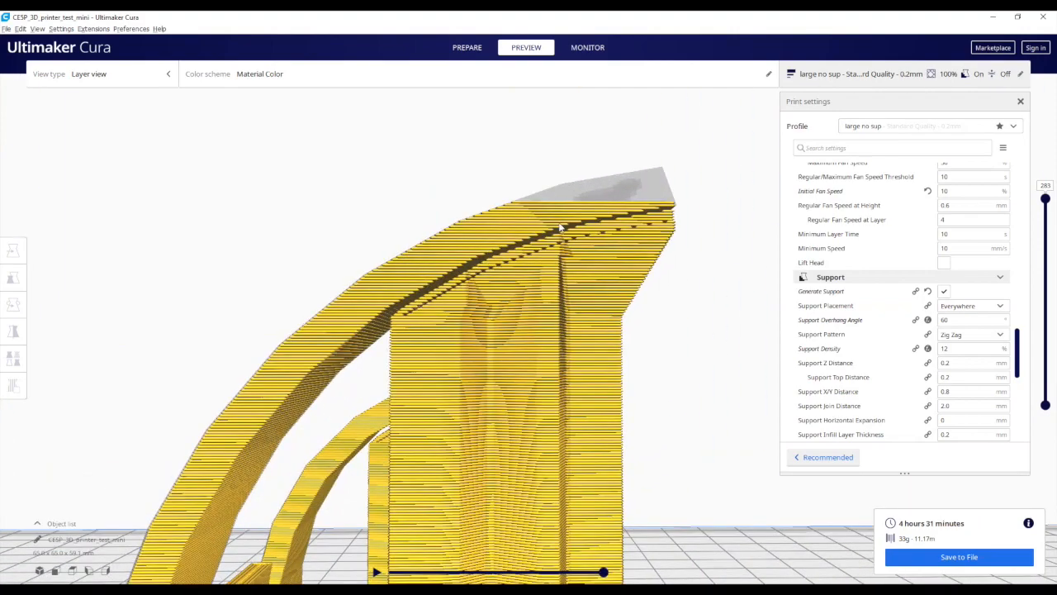
{"action": "right_click_drag", "start_coordinate": [559, 227], "coordinate": [444, 307]}
{"action": "right_click", "coordinate": [445, 307]}
{"action": "left_click", "coordinate": [422, 232]}
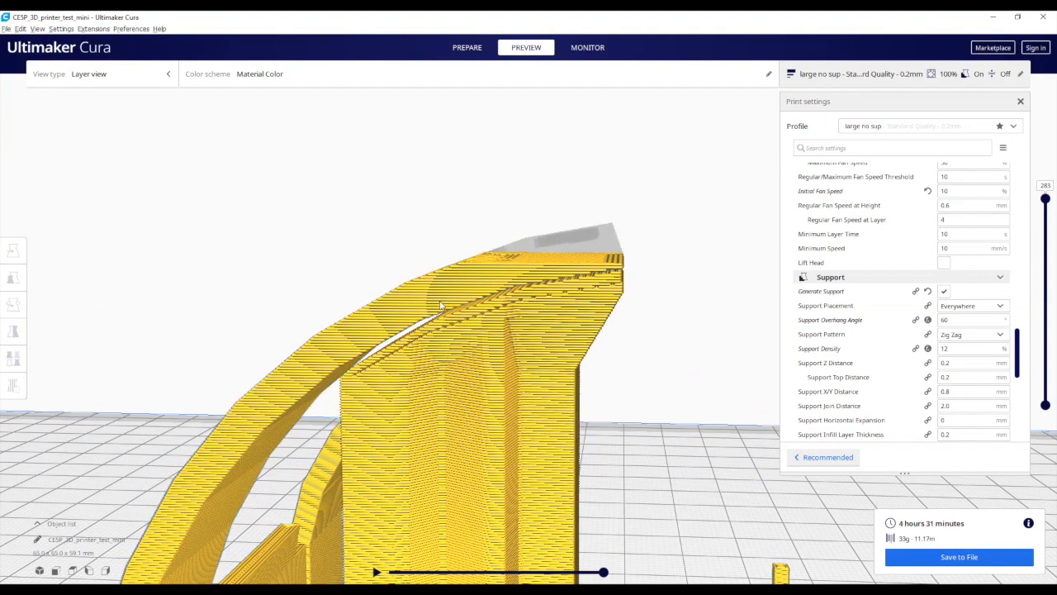
Step: Examine the gap between the large arch and its support up close, and the whole supported model from an angle
{"action": "scroll", "coordinate": [443, 307], "scroll_direction": "up", "scroll_amount": 3}
{"action": "scroll", "coordinate": [430, 328], "scroll_direction": "up", "scroll_amount": 3}
{"action": "scroll", "coordinate": [434, 327], "scroll_direction": "up", "scroll_amount": 3}
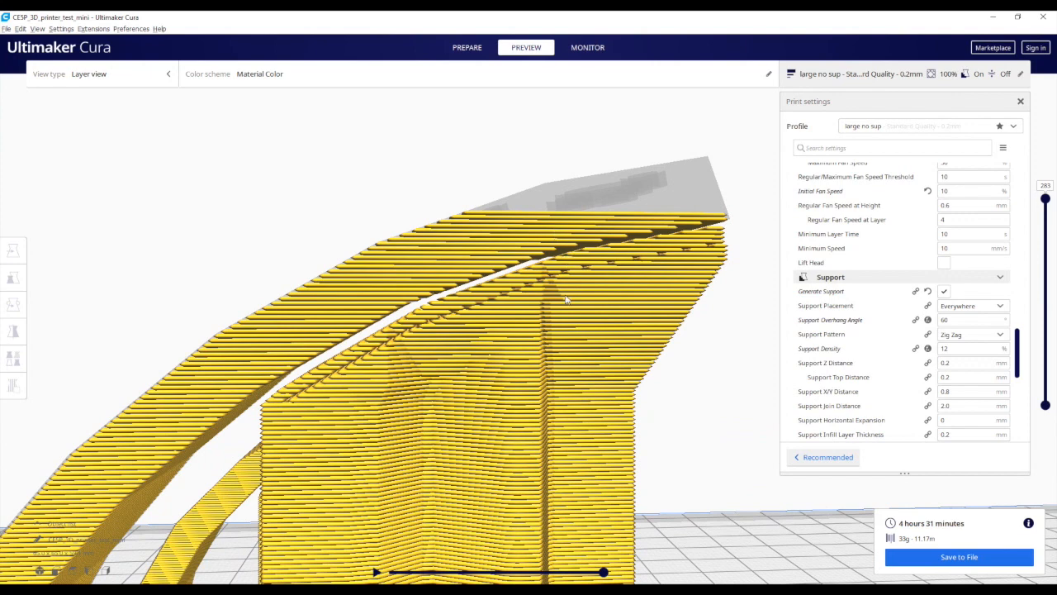
{"action": "scroll", "coordinate": [566, 299], "scroll_direction": "down", "scroll_amount": 10}
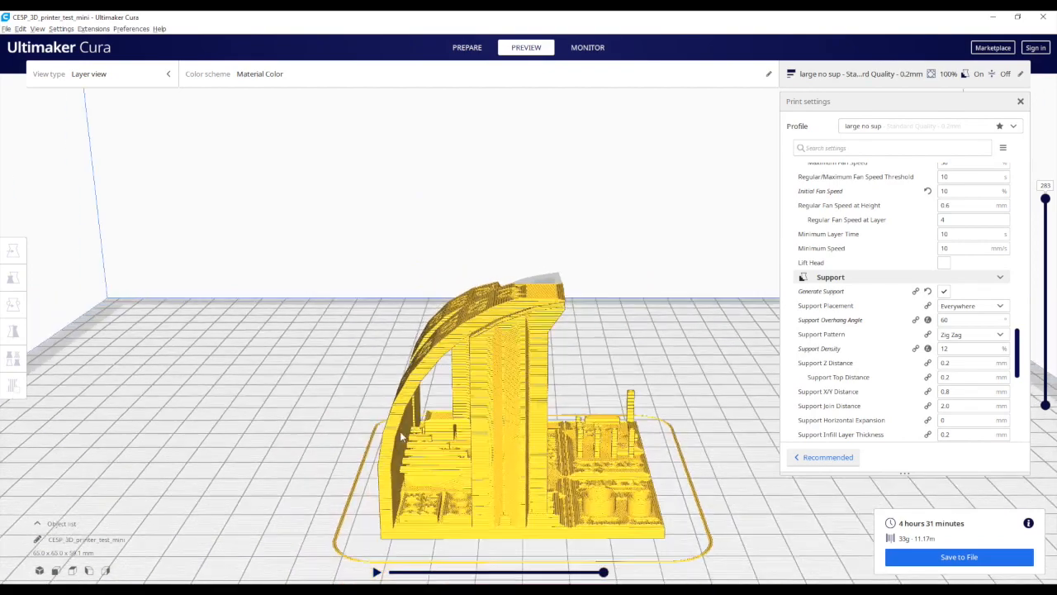
{"action": "scroll", "coordinate": [430, 450], "scroll_direction": "down", "scroll_amount": 5}
{"action": "right_click_drag", "start_coordinate": [465, 434], "coordinate": [520, 422]}
{"action": "scroll", "coordinate": [518, 422], "scroll_direction": "up", "scroll_amount": 6}
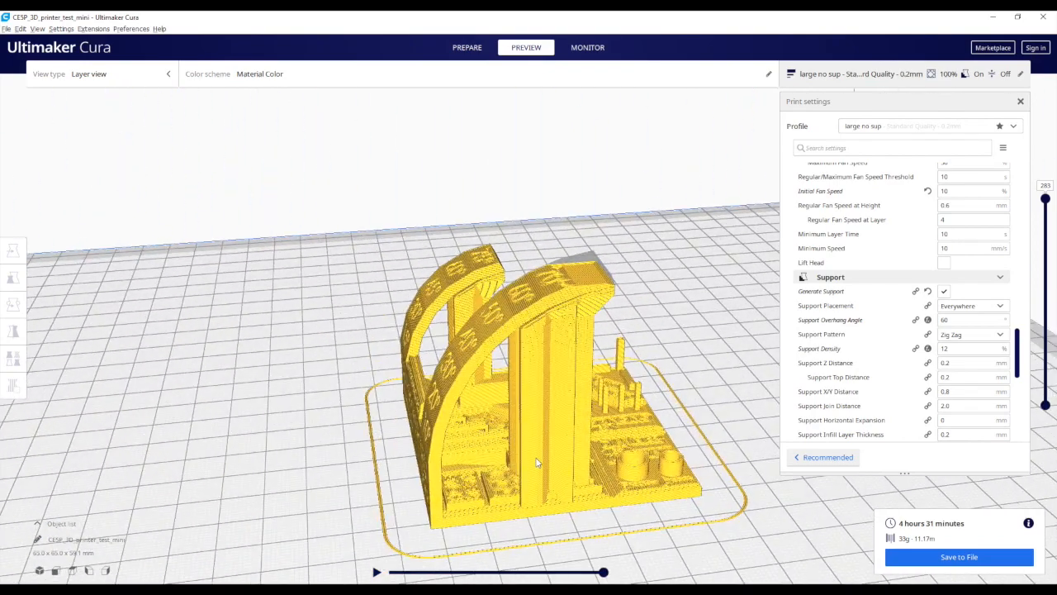
{"action": "scroll", "coordinate": [537, 463], "scroll_direction": "up", "scroll_amount": 3}
Step: Return to the unsliced model and examine the overhang areas marked red beneath both arches
{"action": "left_click", "coordinate": [467, 51]}
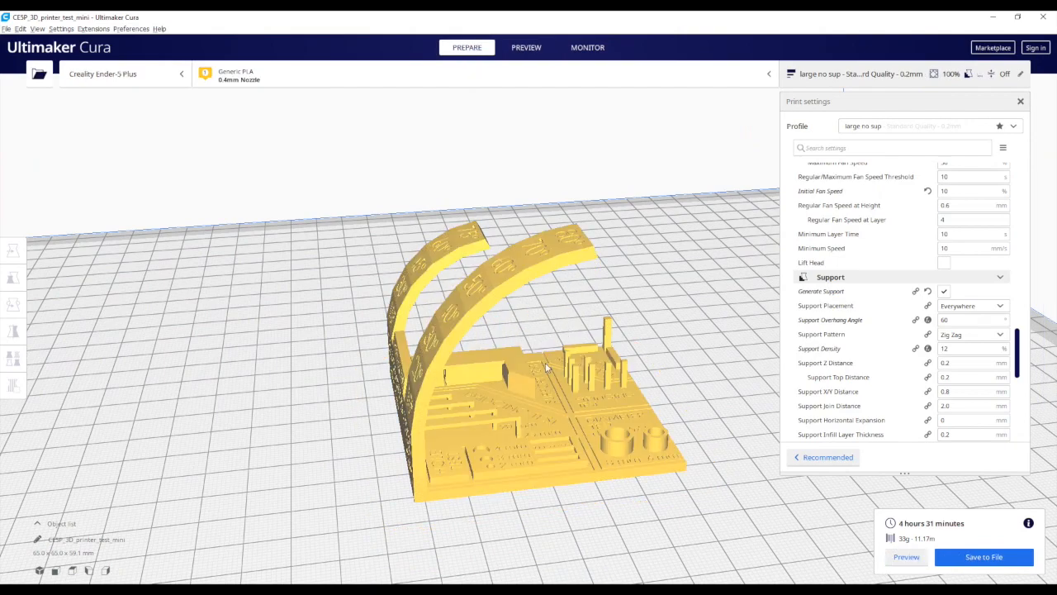
{"action": "right_click_drag", "start_coordinate": [545, 367], "coordinate": [488, 330]}
{"action": "right_click_drag", "start_coordinate": [544, 256], "coordinate": [453, 221]}
{"action": "scroll", "coordinate": [534, 224], "scroll_direction": "up", "scroll_amount": 3}
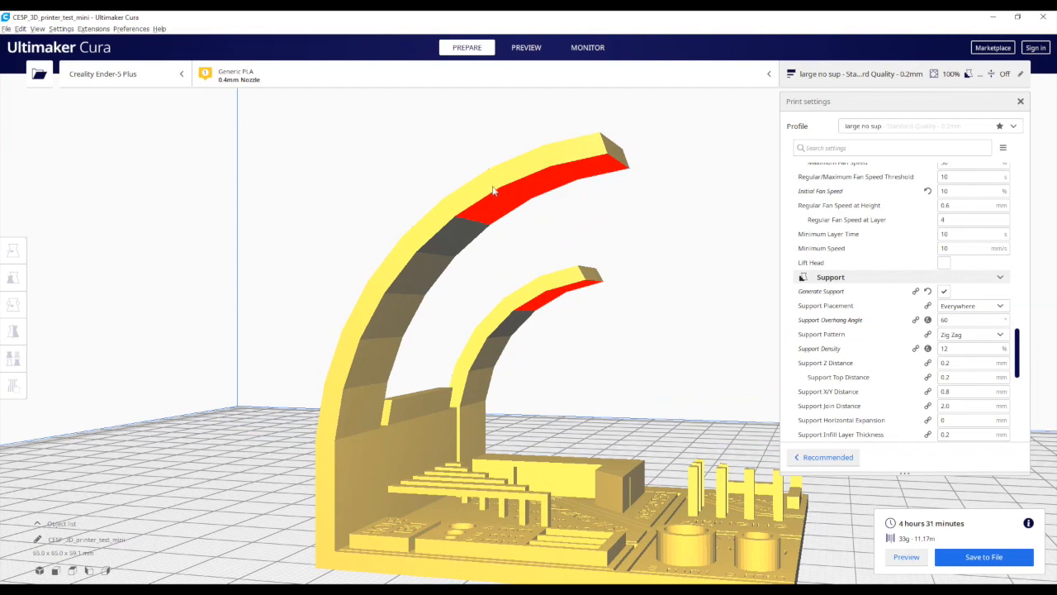
{"action": "scroll", "coordinate": [493, 191], "scroll_direction": "down", "scroll_amount": 2}
{"action": "scroll", "coordinate": [491, 235], "scroll_direction": "up", "scroll_amount": 5}
{"action": "right_click", "coordinate": [490, 219]}
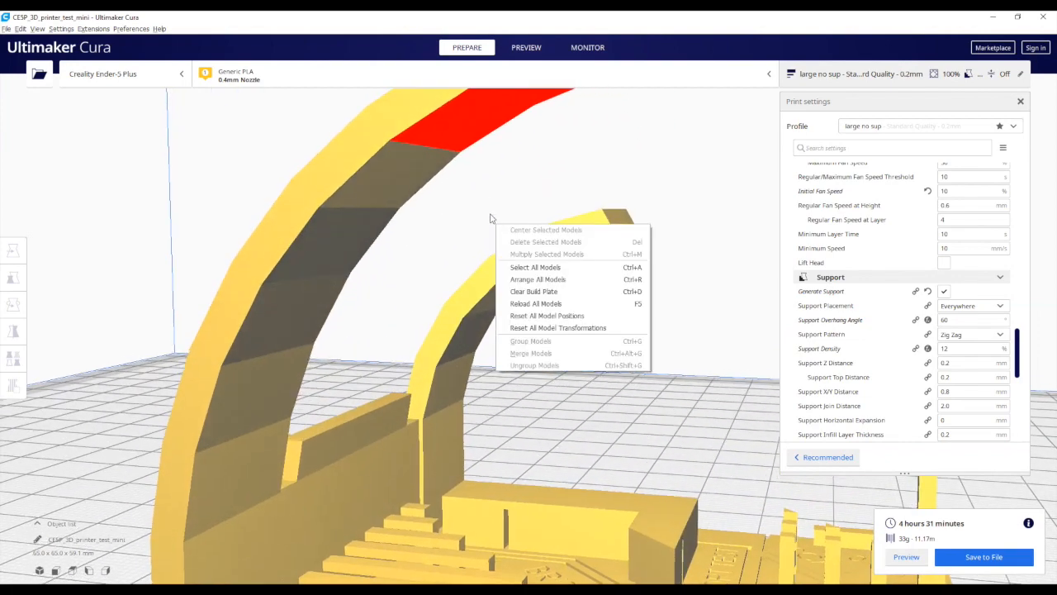
{"action": "left_click", "coordinate": [487, 203]}
{"action": "middle_click_drag", "start_coordinate": [460, 192], "coordinate": [470, 238]}
{"action": "right_click_drag", "start_coordinate": [470, 238], "coordinate": [570, 285]}
Step: Show the sliced preview again and review the support settings, from Generate Support down to the support interface options
{"action": "left_click", "coordinate": [906, 557]}
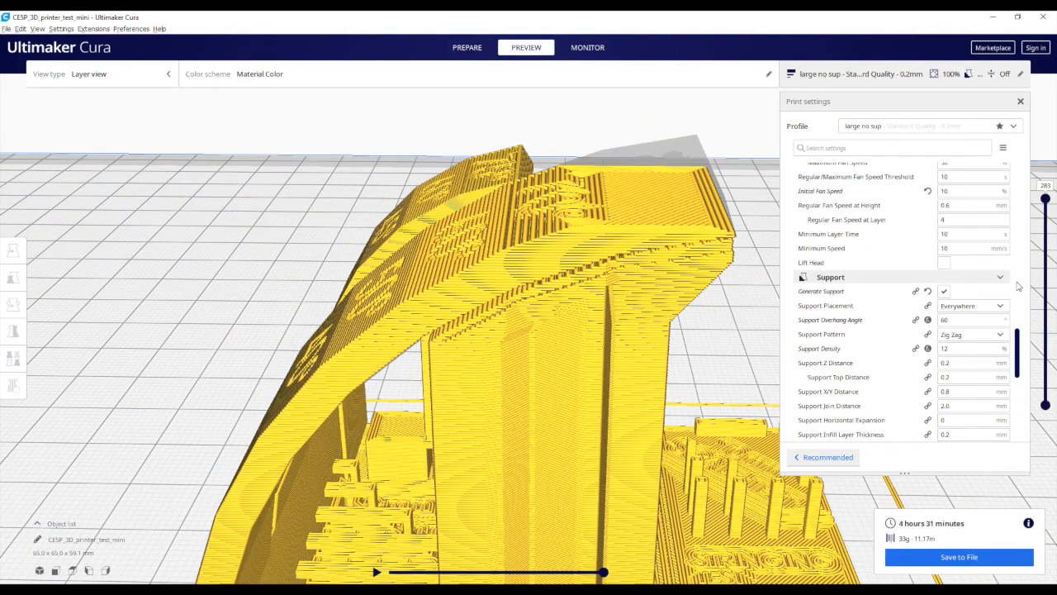
{"action": "left_click_drag", "start_coordinate": [1016, 351], "coordinate": [996, 374]}
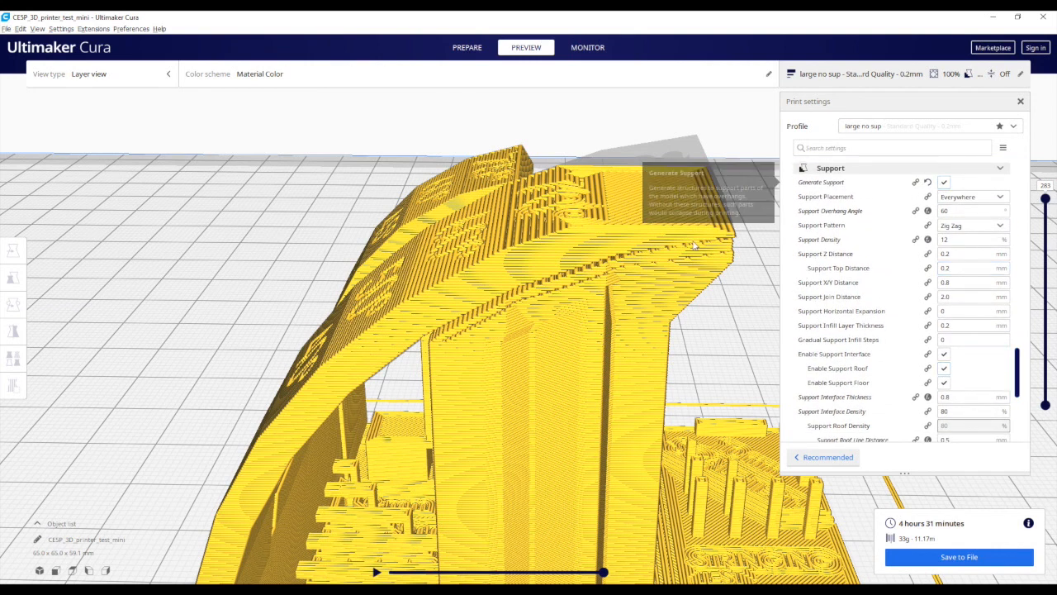
{"action": "right_click_drag", "start_coordinate": [654, 338], "coordinate": [638, 317]}
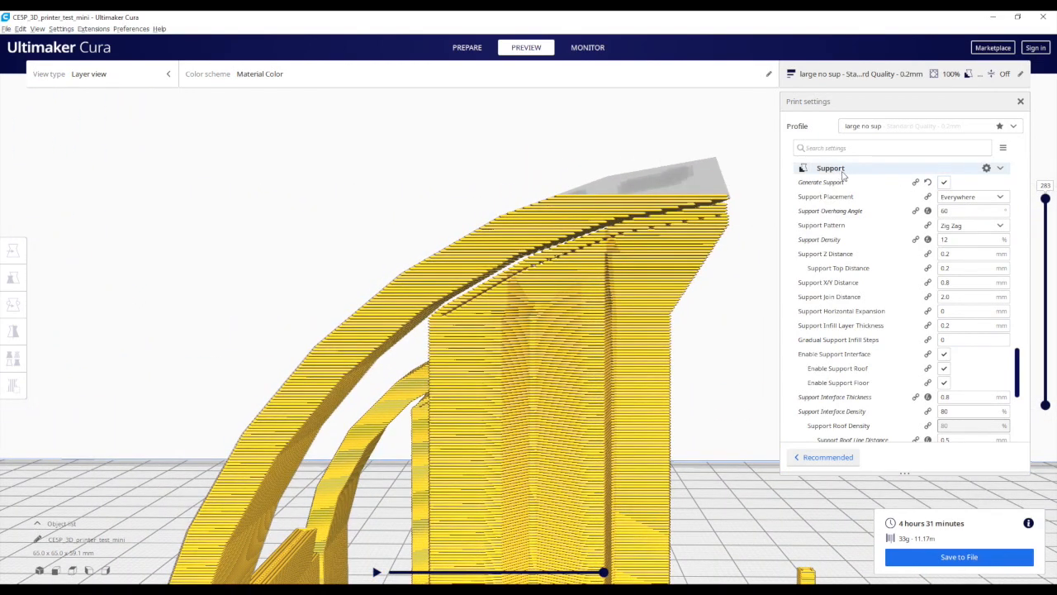
{"action": "scroll", "coordinate": [842, 361], "scroll_direction": "down", "scroll_amount": 2}
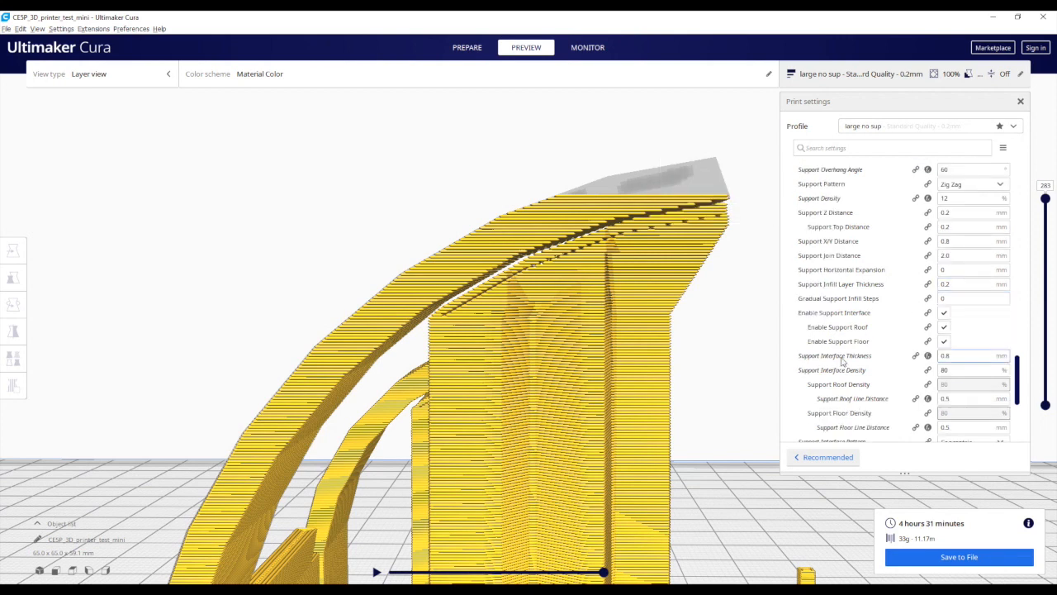
{"action": "scroll", "coordinate": [842, 361], "scroll_direction": "down", "scroll_amount": 2}
{"action": "scroll", "coordinate": [844, 347], "scroll_direction": "up", "scroll_amount": 4}
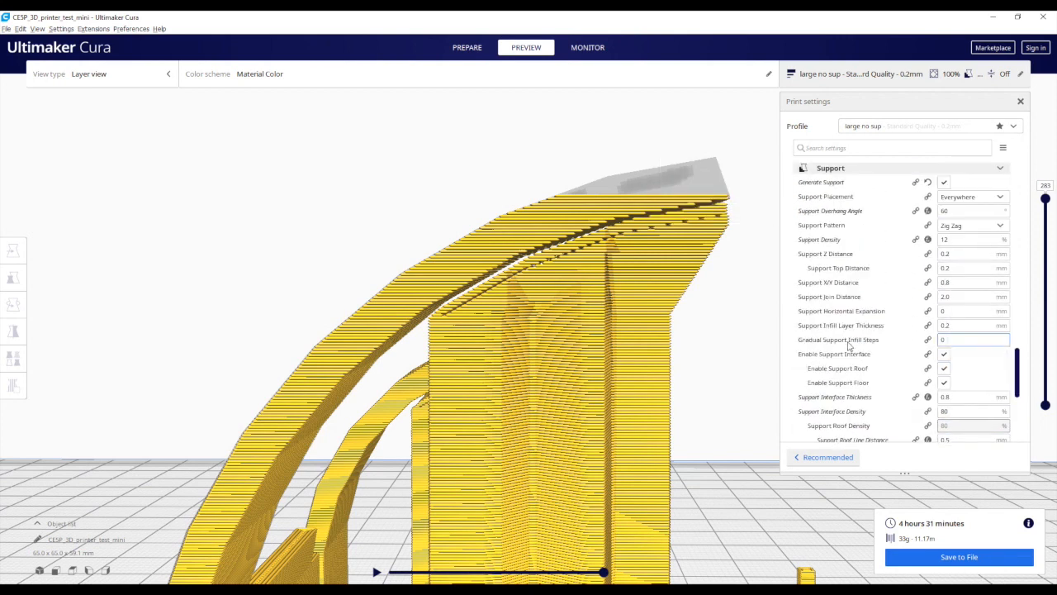
{"action": "scroll", "coordinate": [849, 345], "scroll_direction": "up", "scroll_amount": 2}
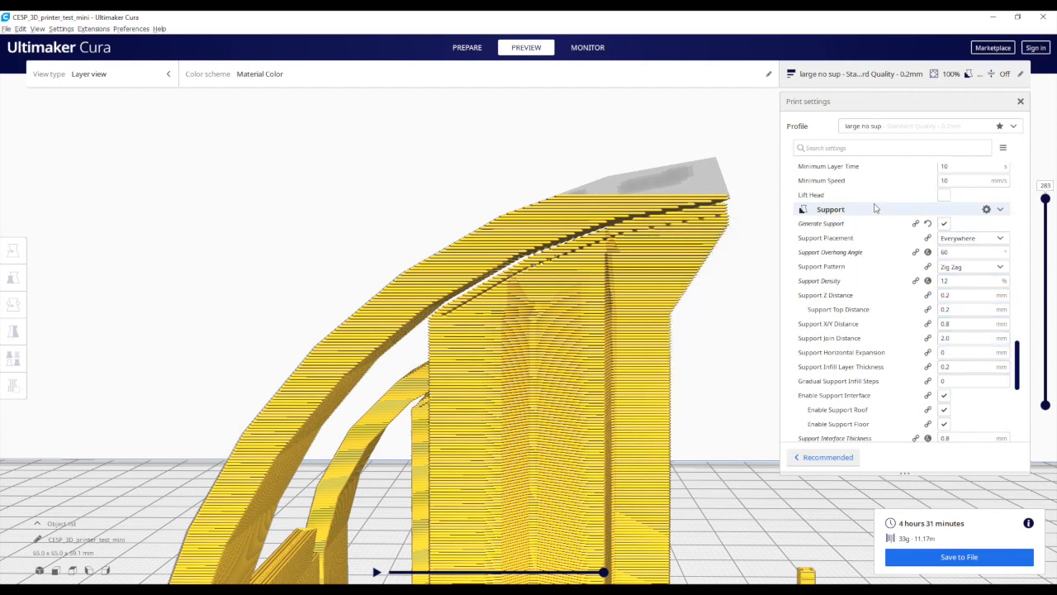
Step: Look through the list of available print profiles without switching from the current one
{"action": "right_click_drag", "start_coordinate": [582, 255], "coordinate": [551, 264]}
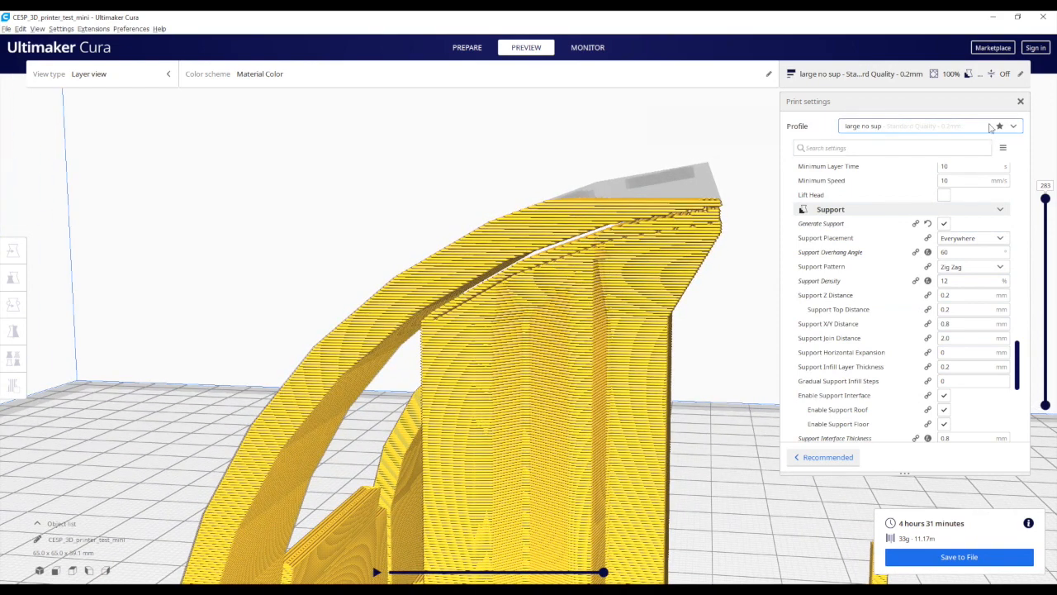
{"action": "left_click", "coordinate": [1014, 126]}
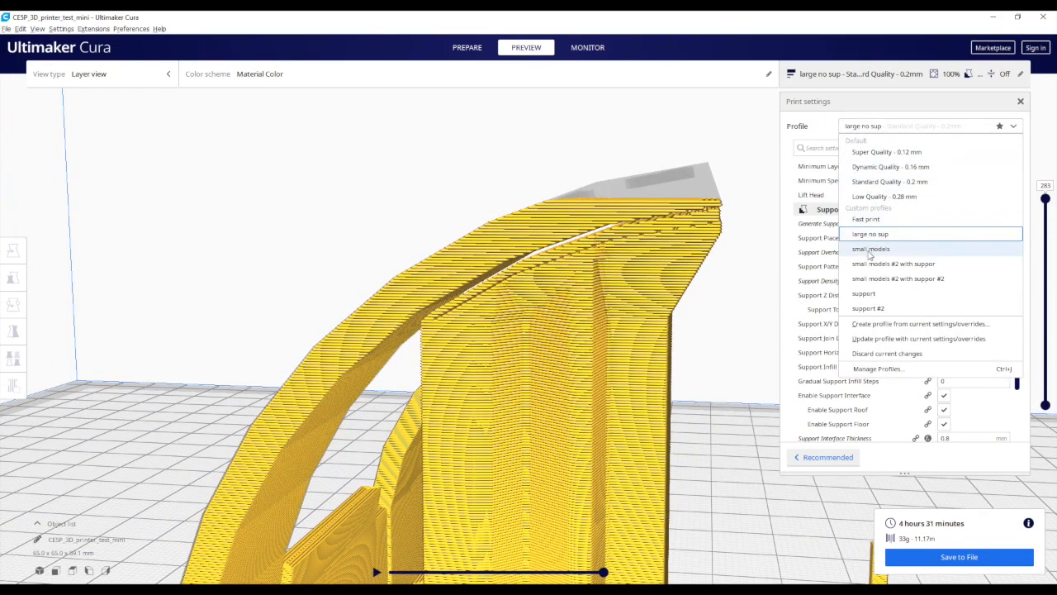
{"action": "left_click", "coordinate": [794, 124]}
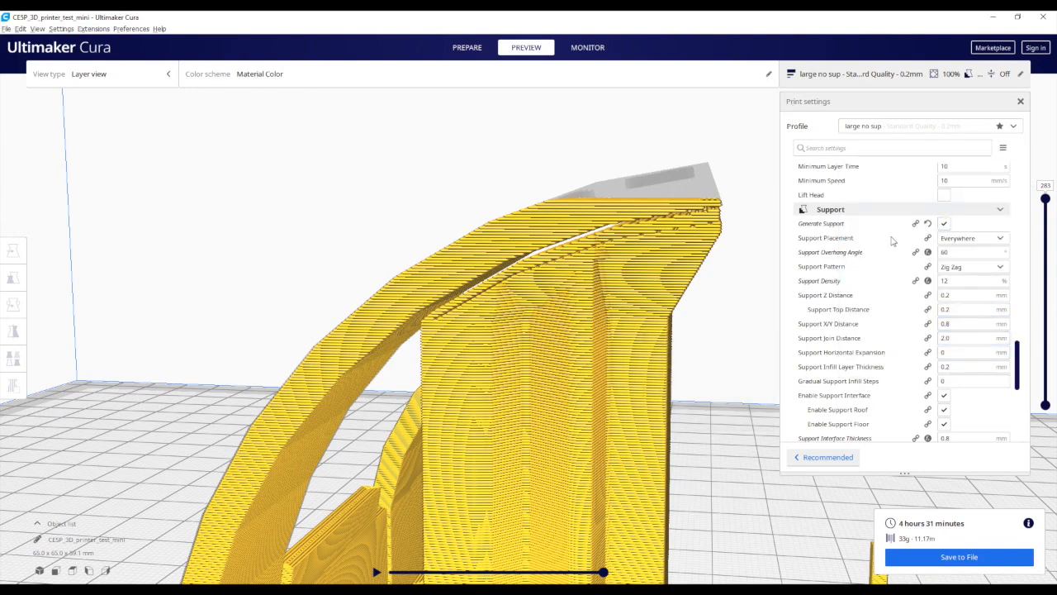
{"action": "right_click_drag", "start_coordinate": [557, 299], "coordinate": [566, 304]}
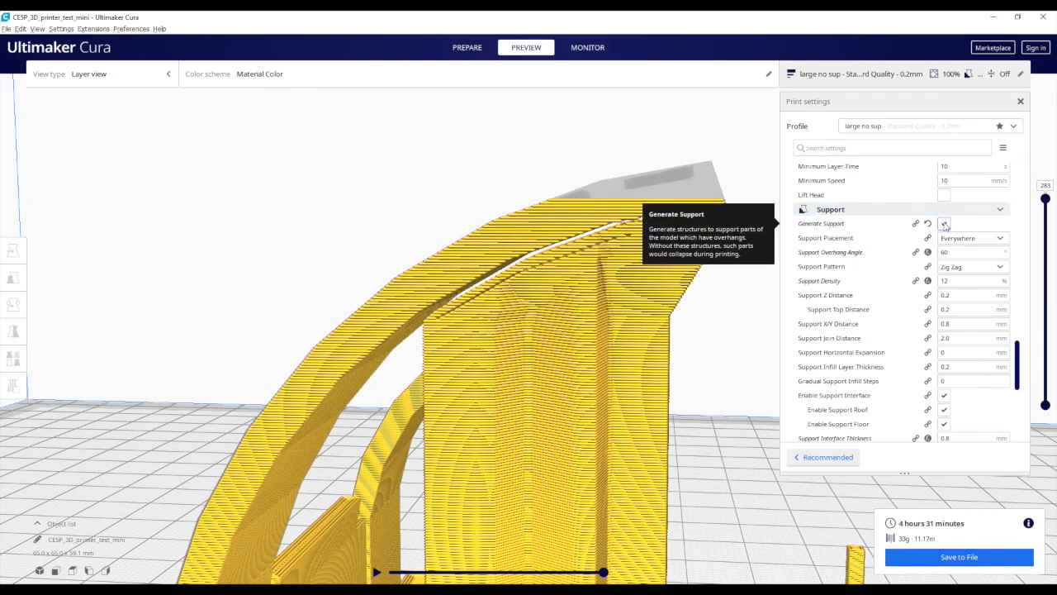
Step: Inspect the support columns beneath the large and small arches from the side
{"action": "right_click_drag", "start_coordinate": [407, 388], "coordinate": [421, 311]}
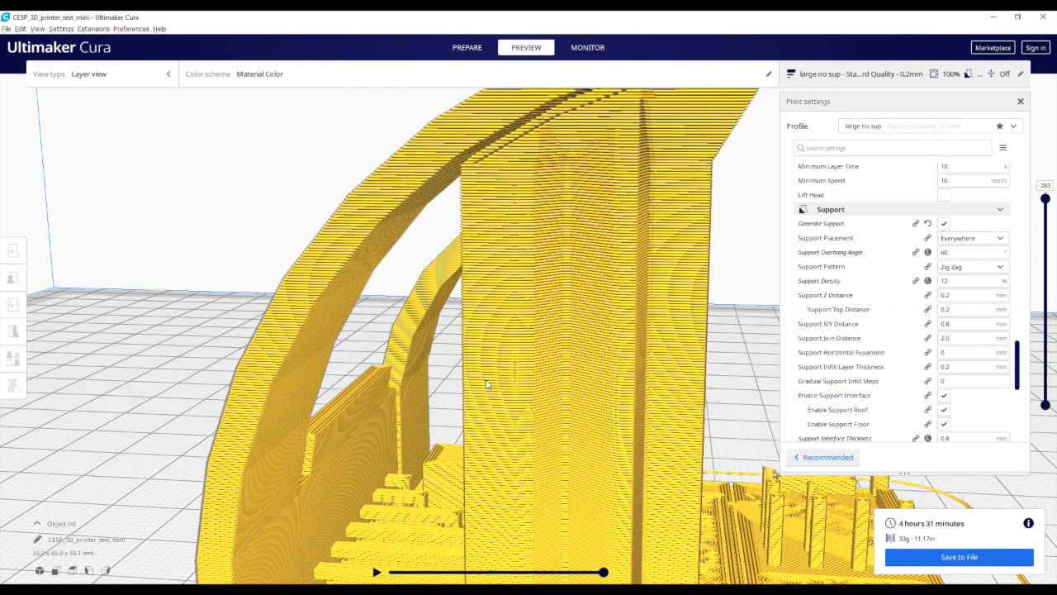
{"action": "scroll", "coordinate": [357, 361], "scroll_direction": "up", "scroll_amount": 1}
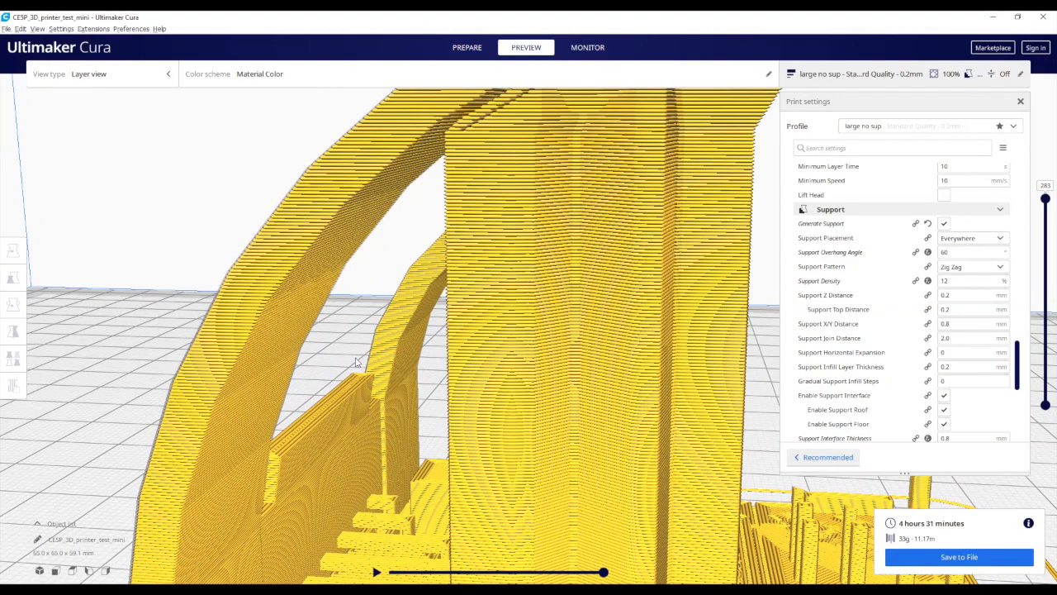
{"action": "scroll", "coordinate": [359, 355], "scroll_direction": "down", "scroll_amount": 2}
{"action": "right_click_drag", "start_coordinate": [392, 356], "coordinate": [482, 348]}
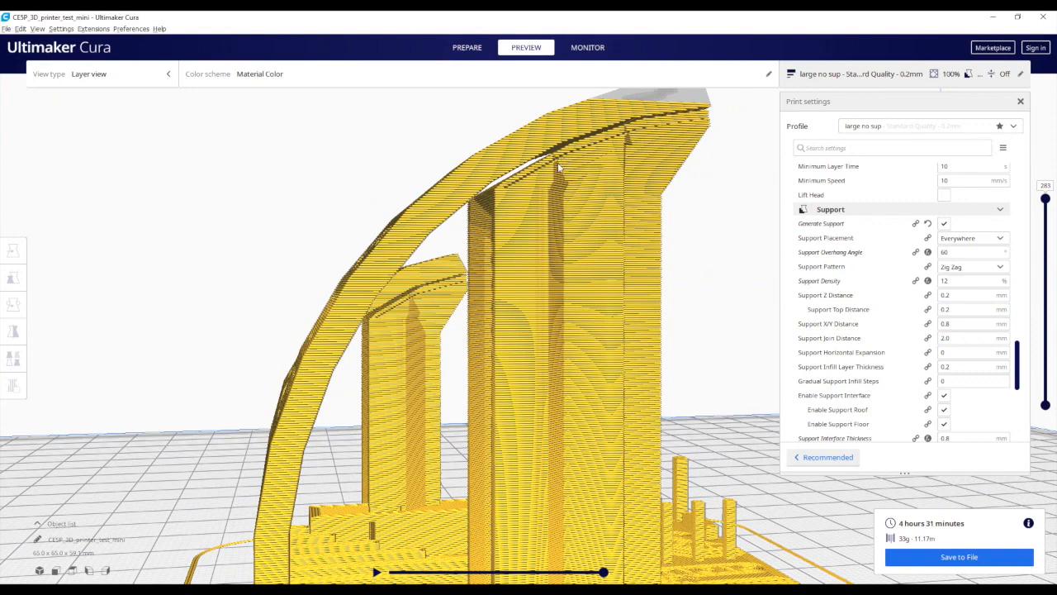
{"action": "right_click_drag", "start_coordinate": [621, 173], "coordinate": [597, 177]}
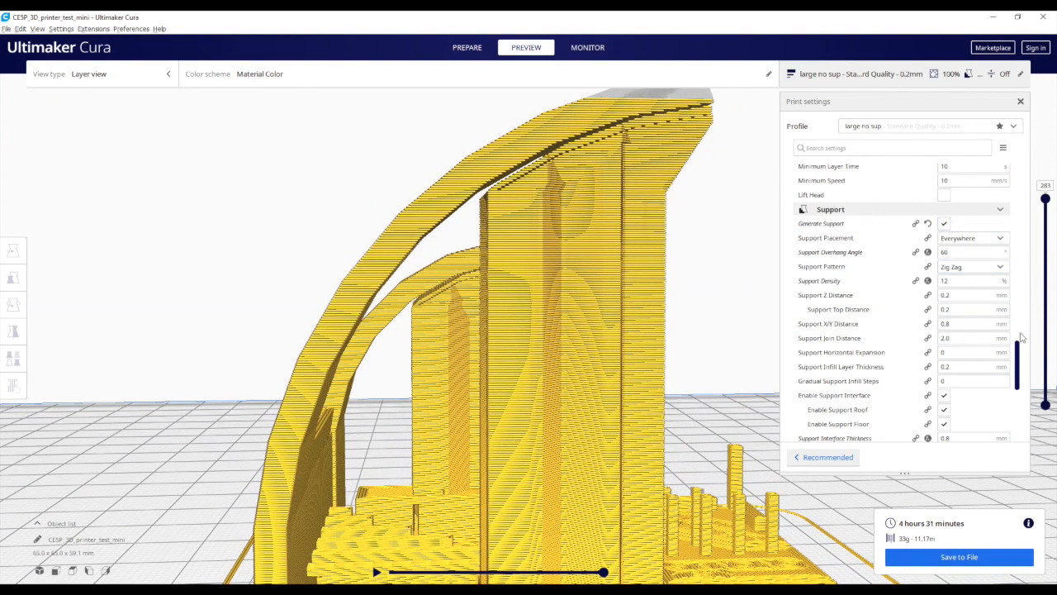
Step: Check the Support Overhang Angle setting and inspect the lower arch sections and the supported bridges near the base
{"action": "scroll", "coordinate": [1021, 371], "scroll_direction": "down", "scroll_amount": 3}
{"action": "scroll", "coordinate": [1021, 370], "scroll_direction": "up", "scroll_amount": 3}
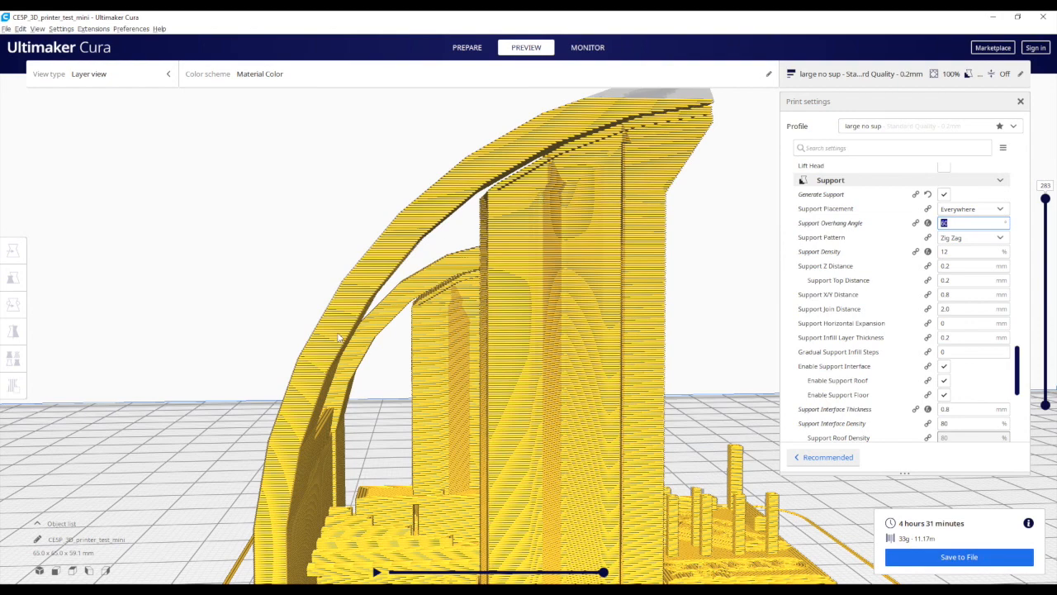
{"action": "scroll", "coordinate": [412, 461], "scroll_direction": "up", "scroll_amount": 8}
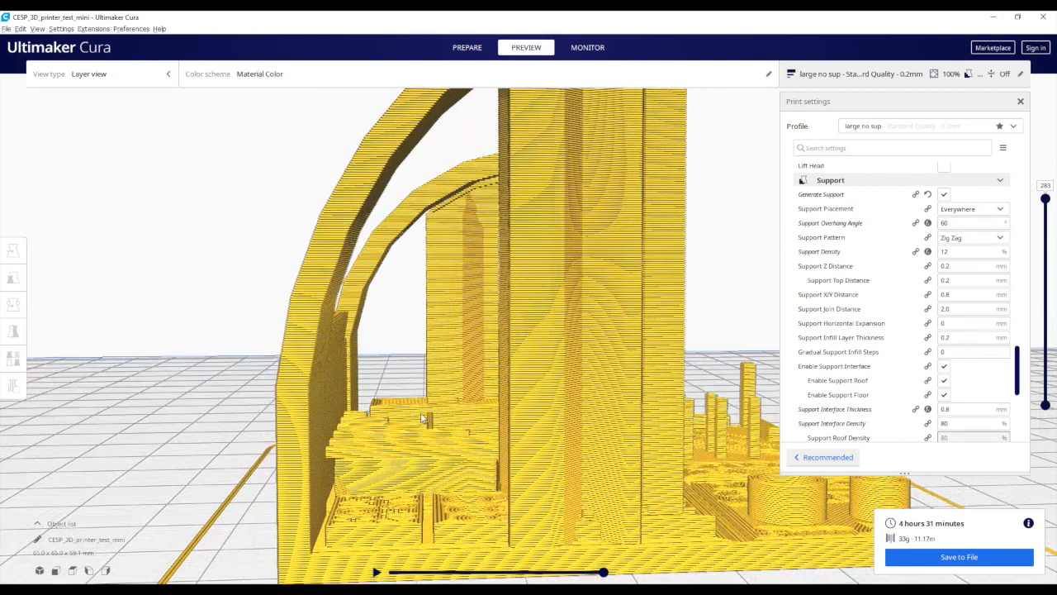
{"action": "right_click_drag", "start_coordinate": [401, 397], "coordinate": [403, 437]}
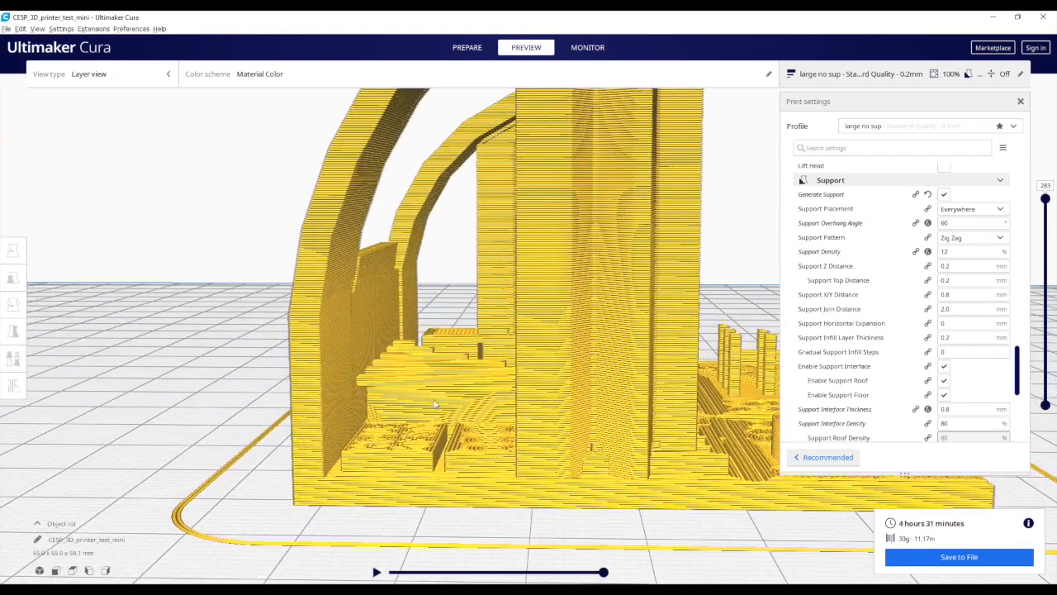
Step: Set the Support Overhang Angle to 40° and slice the model again
{"action": "left_click_drag", "start_coordinate": [957, 223], "coordinate": [903, 225]}
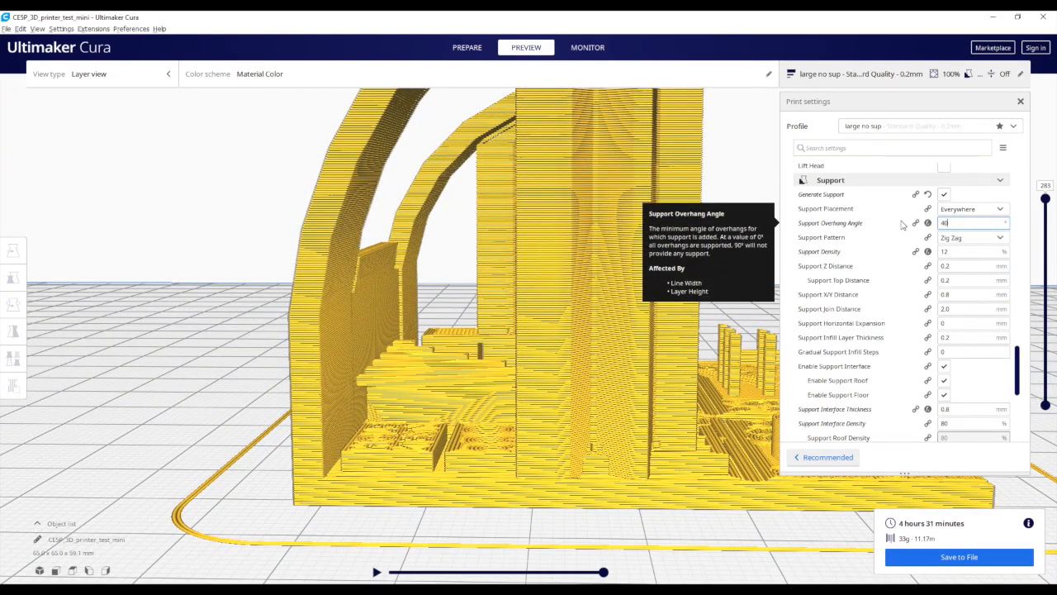
{"action": "type", "text": "40"}
{"action": "left_click", "coordinate": [962, 557]}
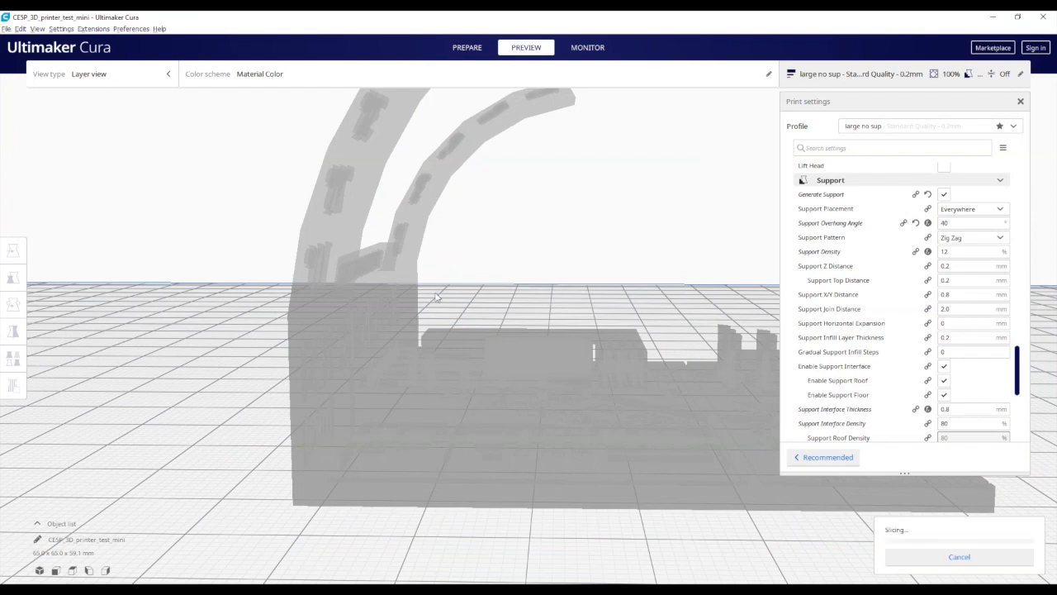
Step: Inspect the resliced supports beneath both arches from above, the side and near the base
{"action": "mouse_move", "coordinate": [436, 298]}
{"action": "right_mouse_down"}
{"action": "mouse_move", "coordinate": [506, 327]}
{"action": "mouse_move", "coordinate": [441, 350]}
{"action": "mouse_move", "coordinate": [497, 353]}
{"action": "mouse_move", "coordinate": [462, 337]}
{"action": "mouse_move", "coordinate": [453, 285]}
{"action": "right_mouse_up"}
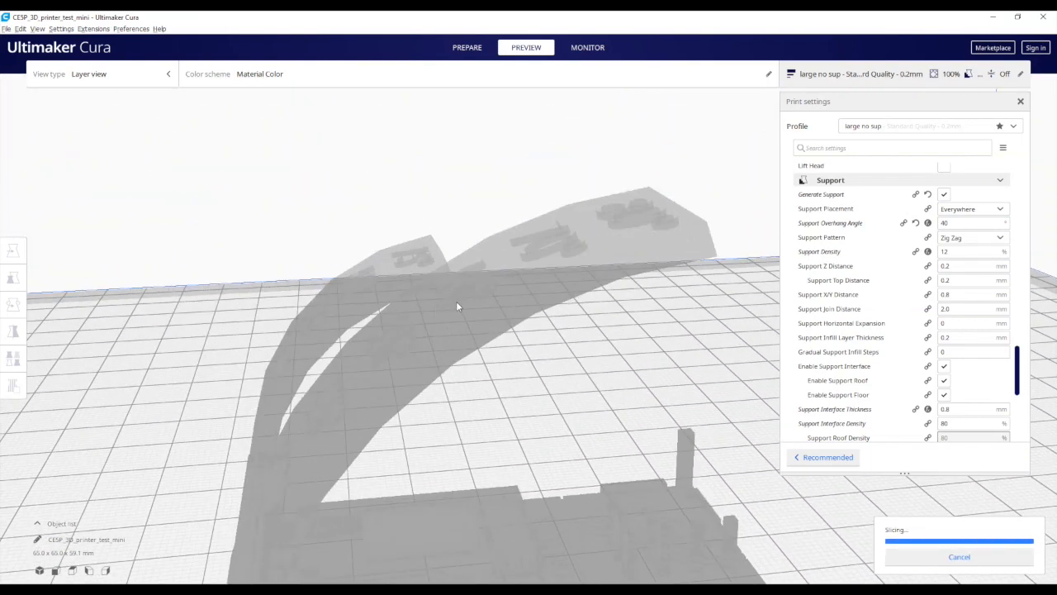
{"action": "scroll", "coordinate": [457, 313], "scroll_direction": "up", "scroll_amount": 10}
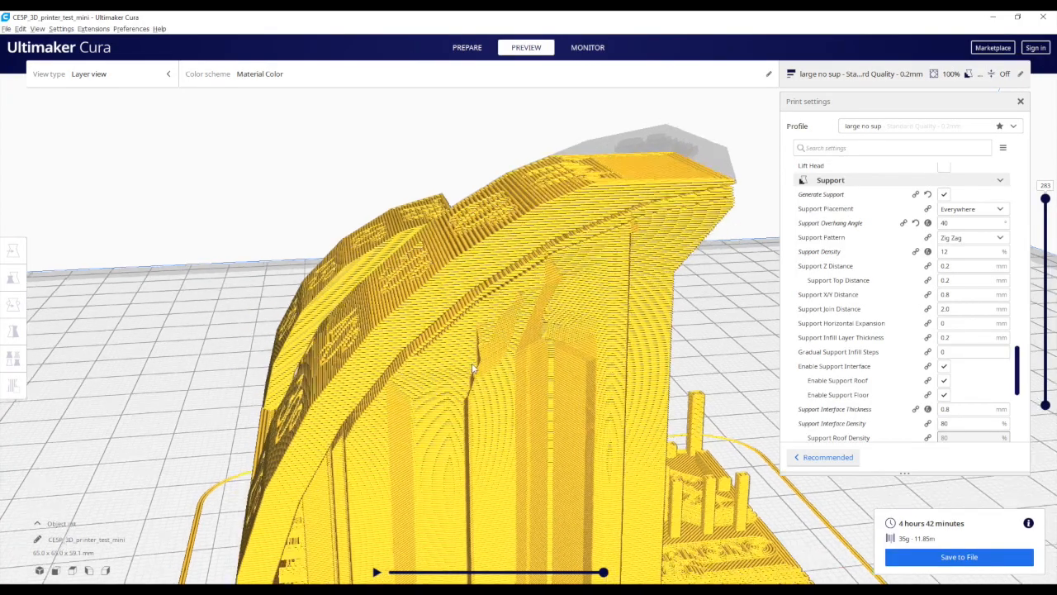
{"action": "scroll", "coordinate": [457, 313], "scroll_direction": "down", "scroll_amount": 10}
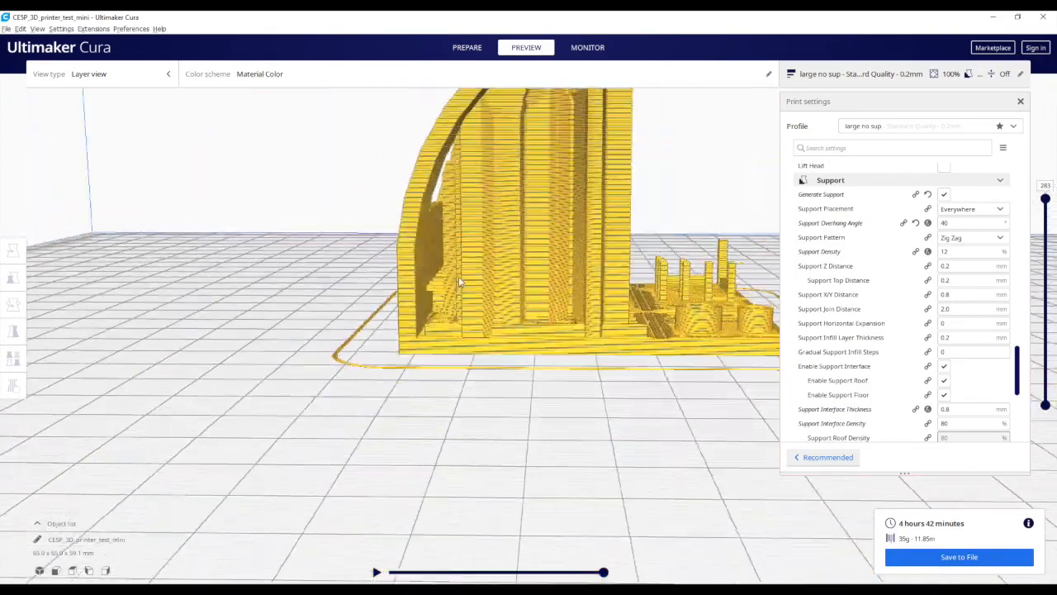
{"action": "right_click_drag", "start_coordinate": [460, 283], "coordinate": [482, 251]}
{"action": "scroll", "coordinate": [465, 250], "scroll_direction": "up", "scroll_amount": 4}
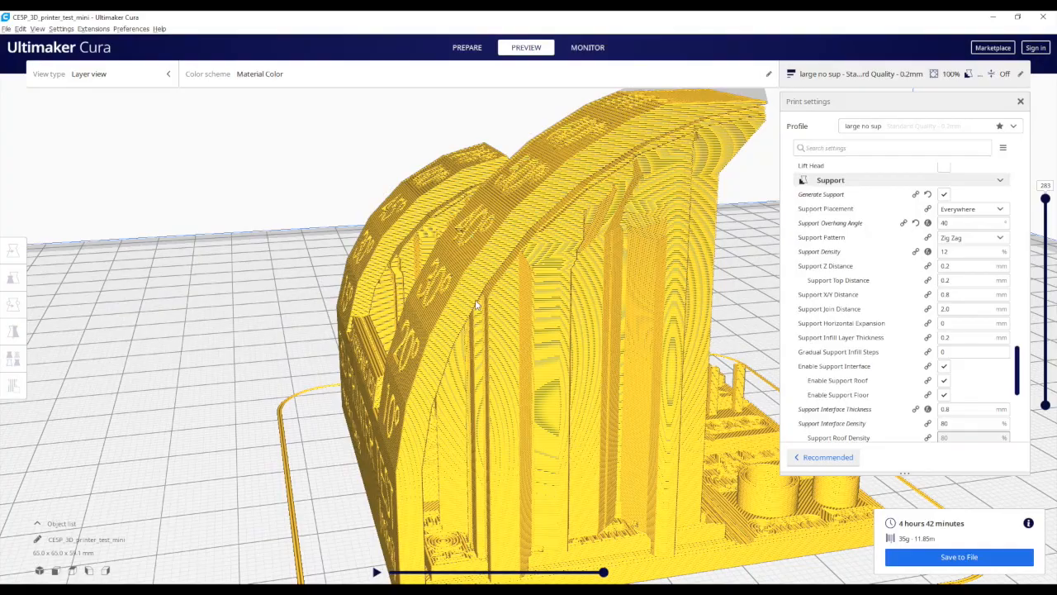
{"action": "right_click_drag", "start_coordinate": [476, 300], "coordinate": [436, 278]}
{"action": "scroll", "coordinate": [430, 223], "scroll_direction": "up", "scroll_amount": 3}
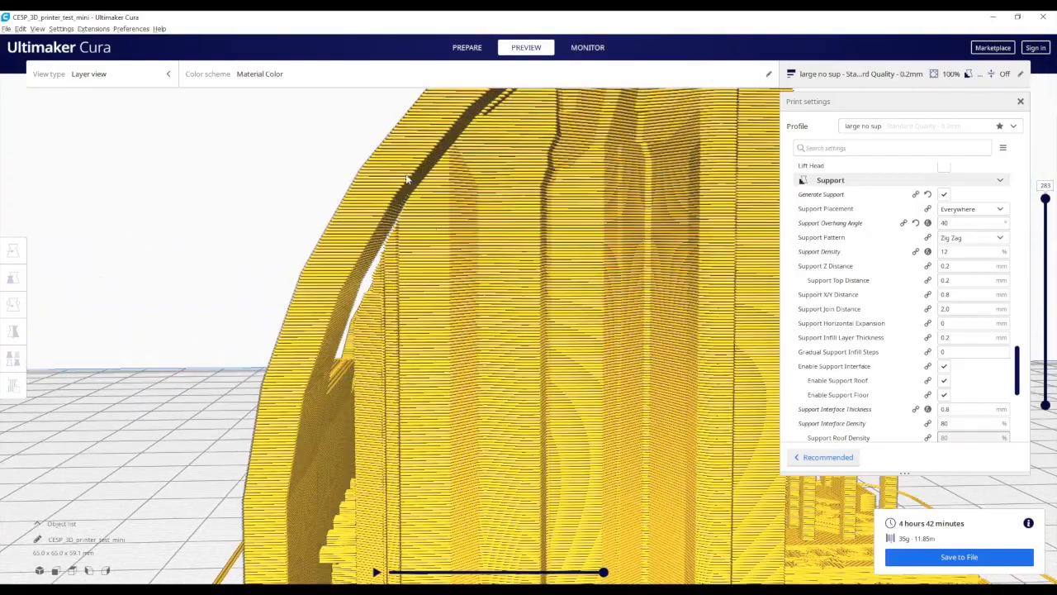
Step: Examine up close where the resliced support follows the underside of the large arch at its marked angles
{"action": "right_click_drag", "start_coordinate": [407, 178], "coordinate": [429, 251]}
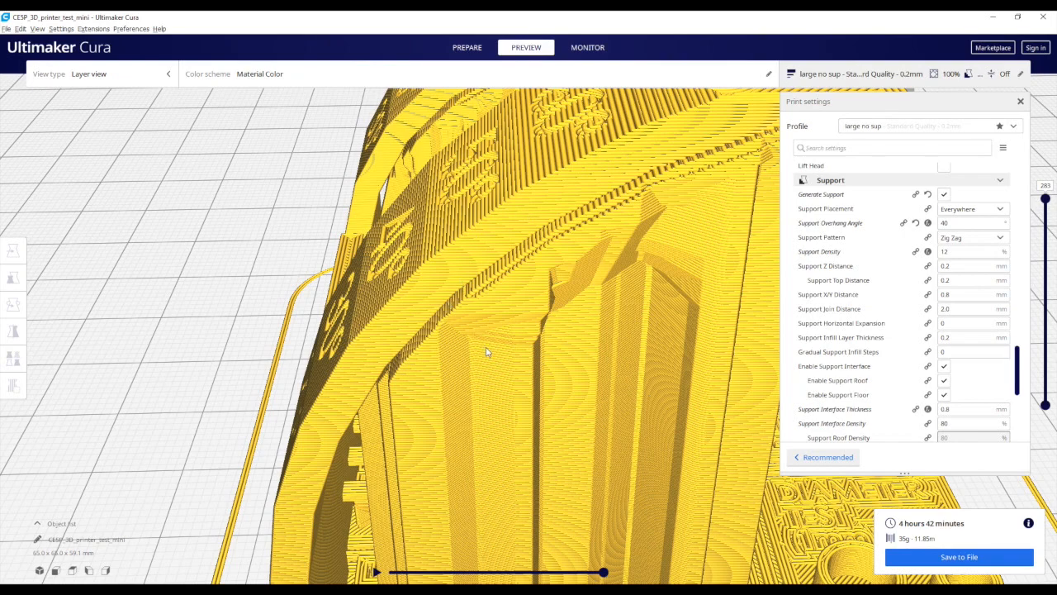
{"action": "right_click_drag", "start_coordinate": [417, 294], "coordinate": [537, 279]}
{"action": "right_click_drag", "start_coordinate": [590, 210], "coordinate": [535, 216]}
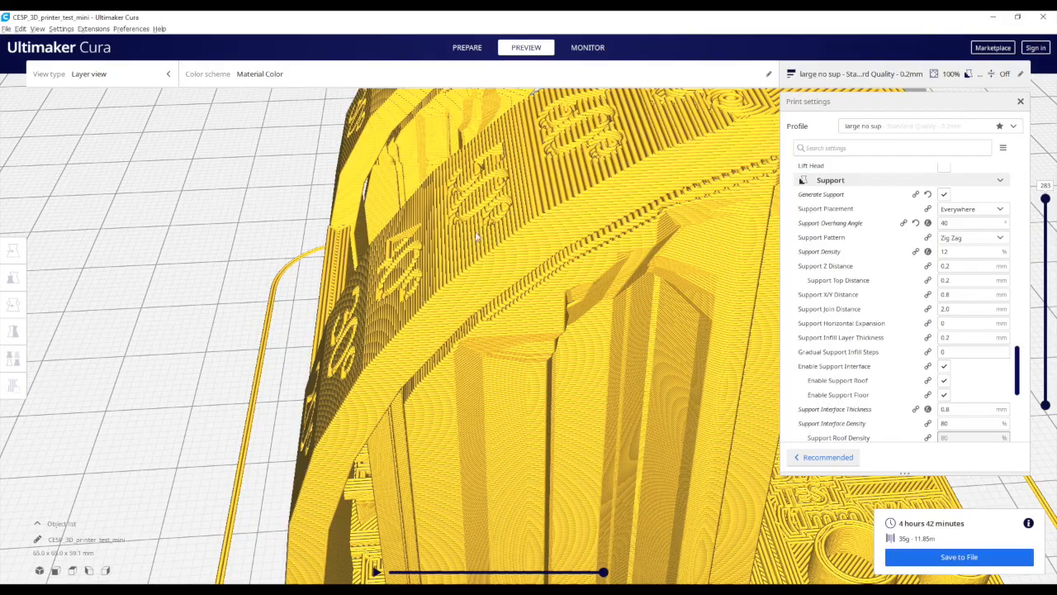
{"action": "scroll", "coordinate": [466, 267], "scroll_direction": "up", "scroll_amount": 3}
{"action": "scroll", "coordinate": [467, 266], "scroll_direction": "up", "scroll_amount": 6}
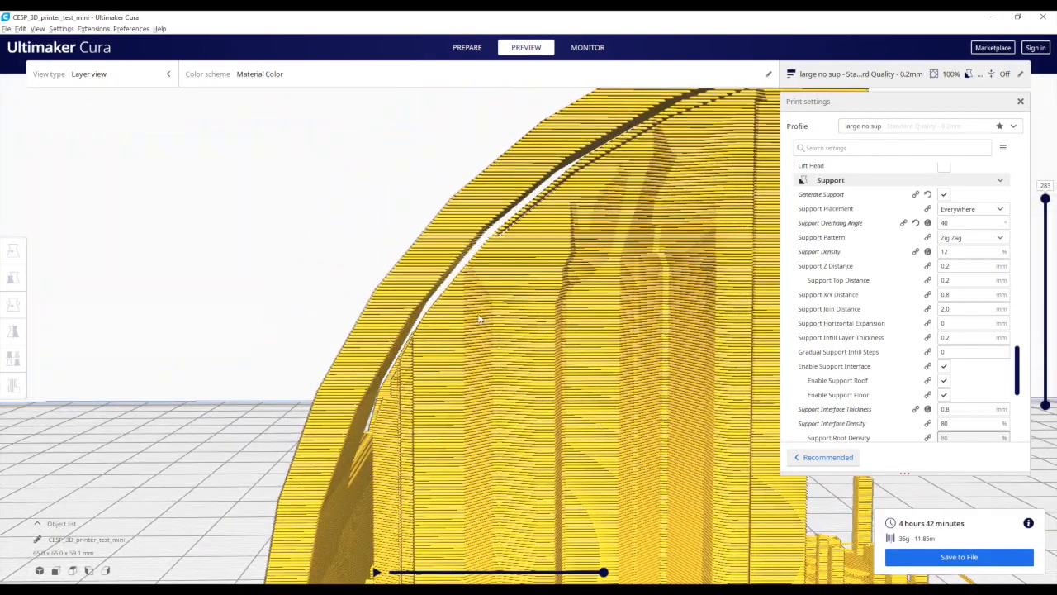
{"action": "right_click_drag", "start_coordinate": [486, 310], "coordinate": [490, 333]}
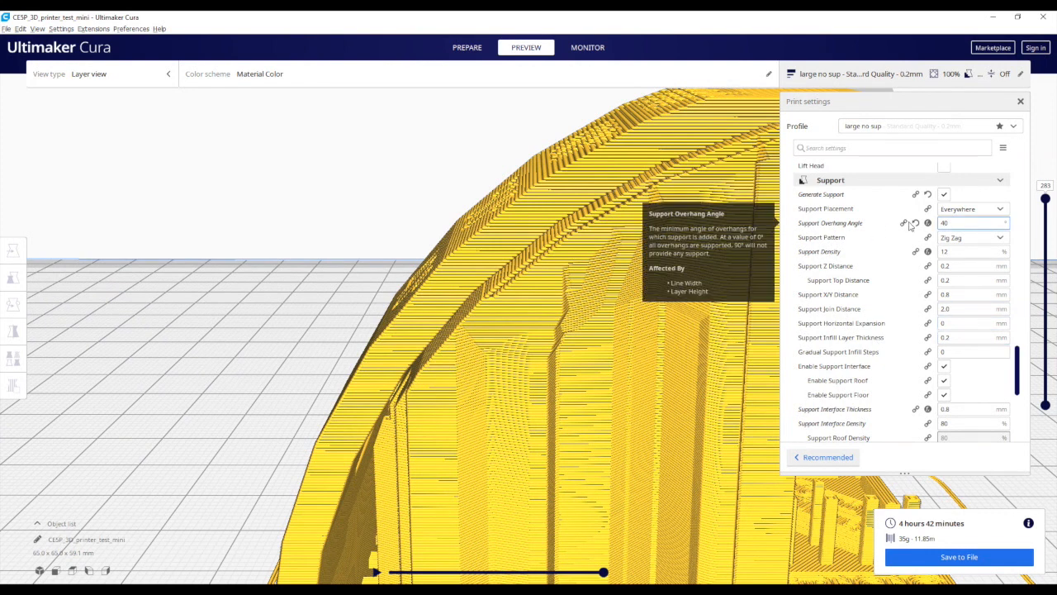
Step: Set the Support Overhang Angle to 60°, slice the model again and view the supports beneath the large arch
{"action": "double_click", "coordinate": [959, 223]}
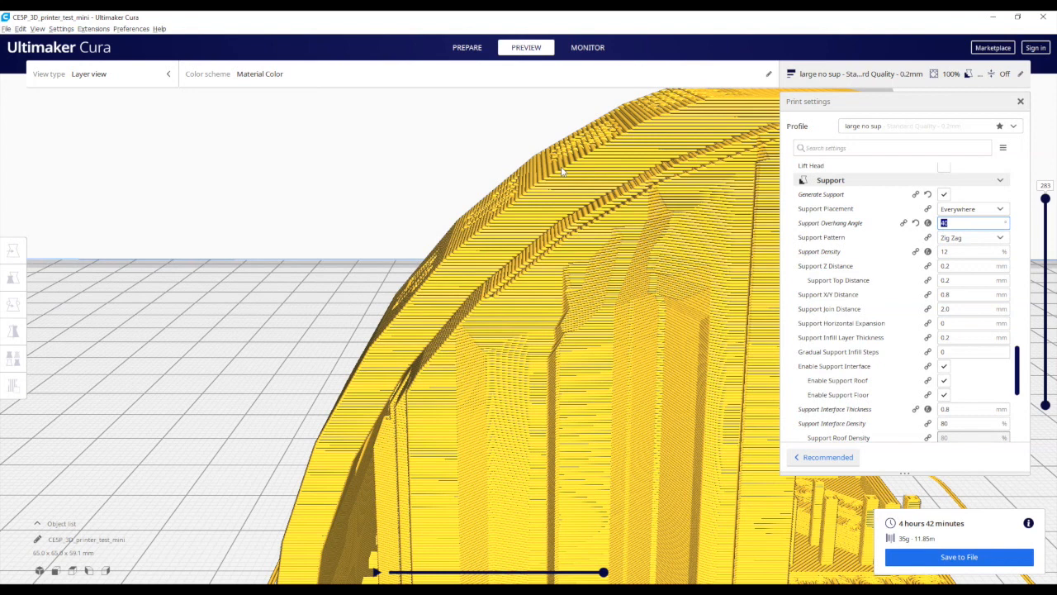
{"action": "type", "text": "60"}
{"action": "left_click", "coordinate": [941, 563]}
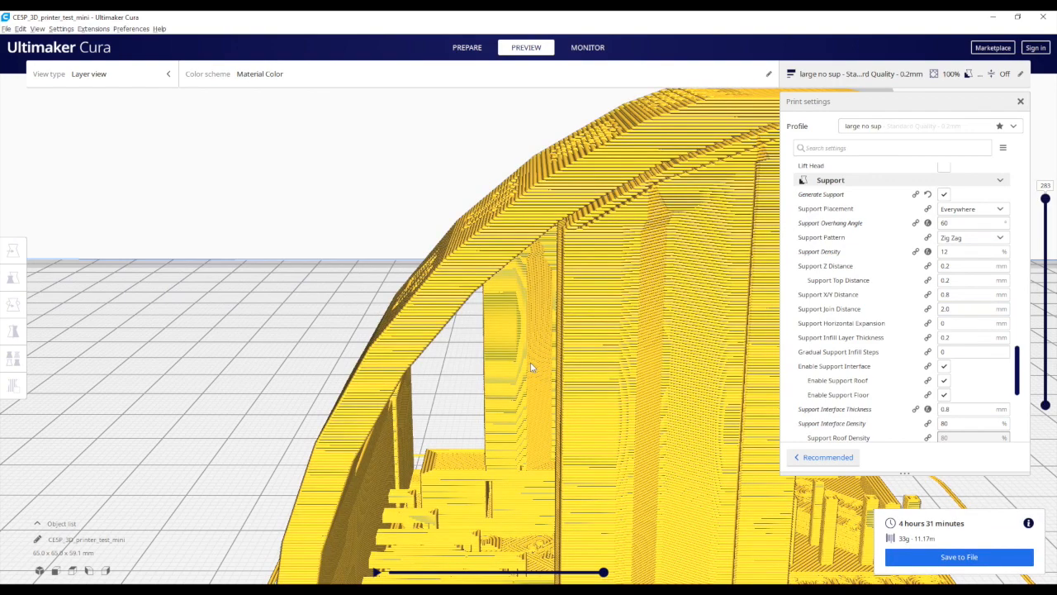
{"action": "right_click_drag", "start_coordinate": [531, 368], "coordinate": [675, 286]}
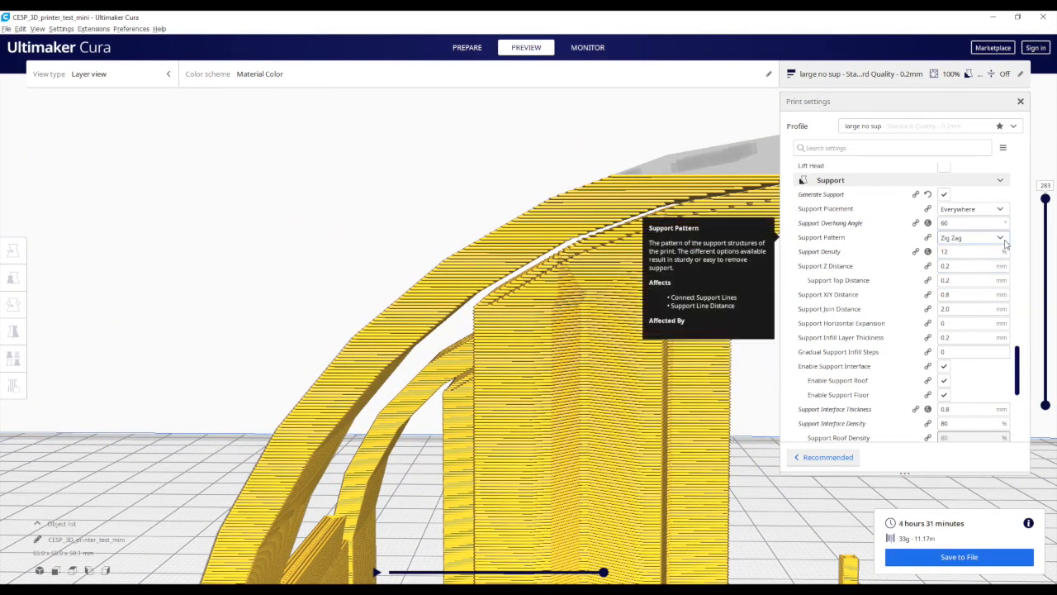
Step: Lower the layer view to layer 229 and look down into the large arch's support to examine its pattern
{"action": "left_click", "coordinate": [970, 241]}
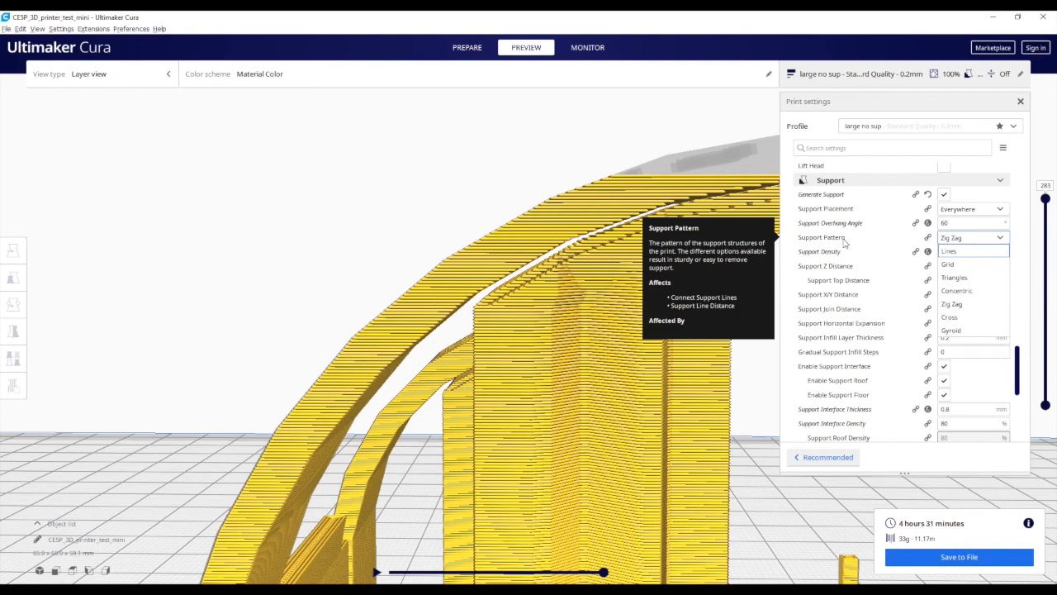
{"action": "left_click", "coordinate": [652, 135]}
{"action": "right_click_drag", "start_coordinate": [640, 232], "coordinate": [625, 301]}
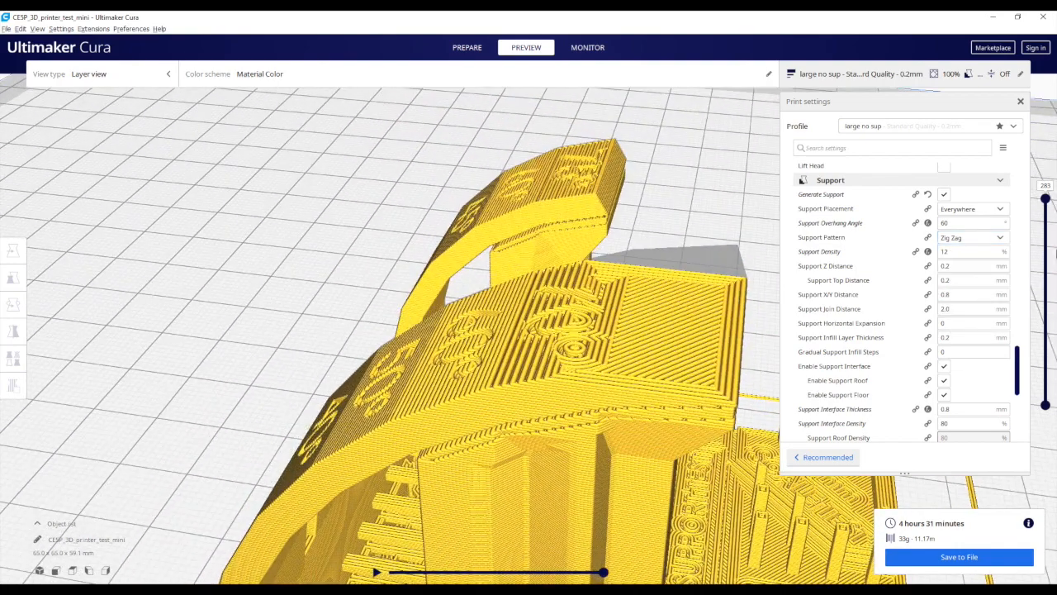
{"action": "left_click_drag", "start_coordinate": [1045, 198], "coordinate": [1046, 237]}
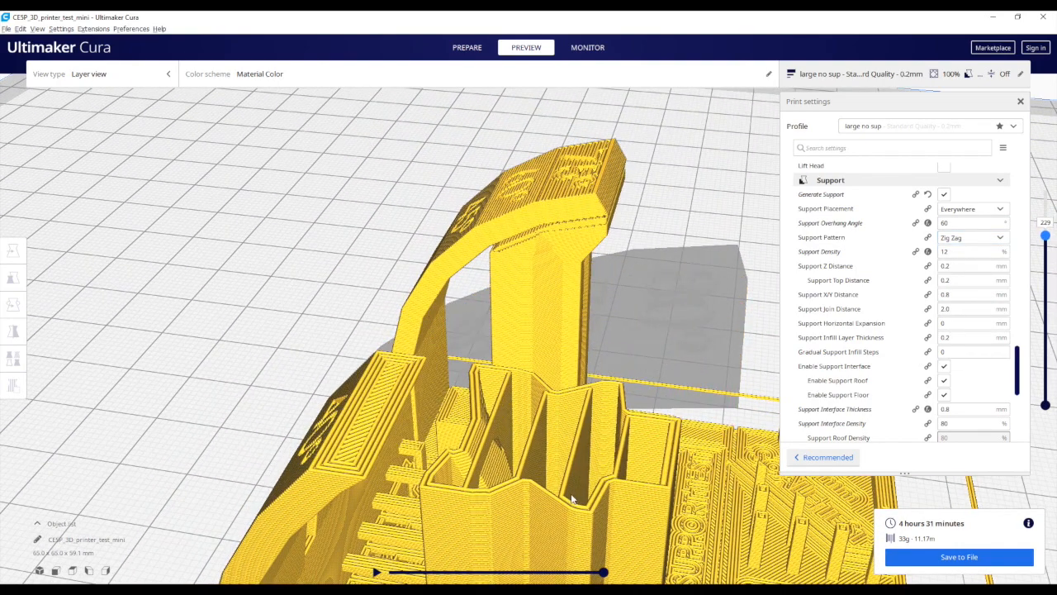
{"action": "right_click_drag", "start_coordinate": [572, 498], "coordinate": [576, 394]}
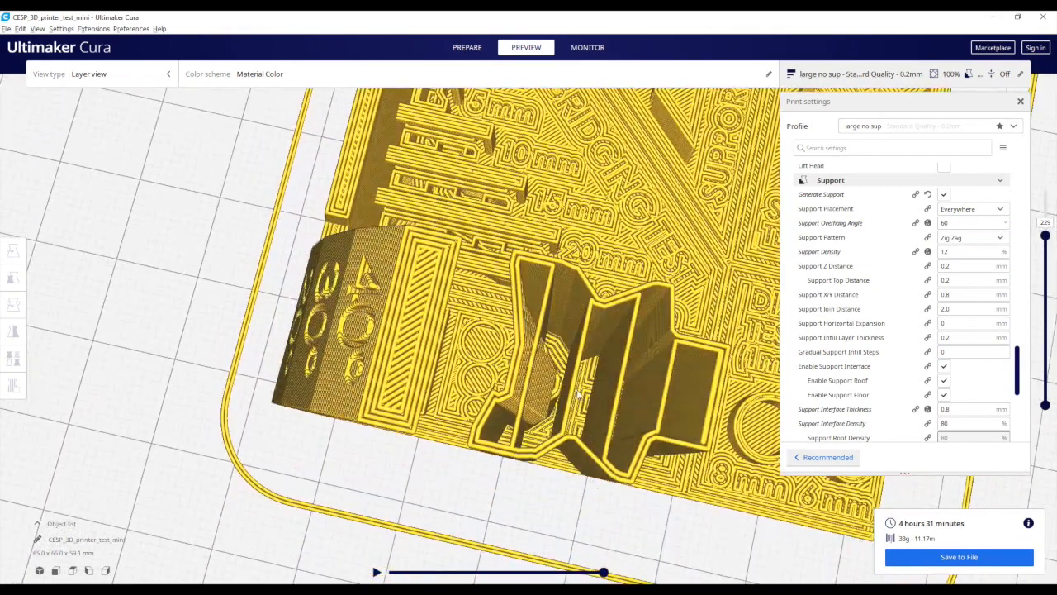
Step: Review the available Support Pattern options, keeping Zig Zag selected
{"action": "left_click", "coordinate": [1000, 237]}
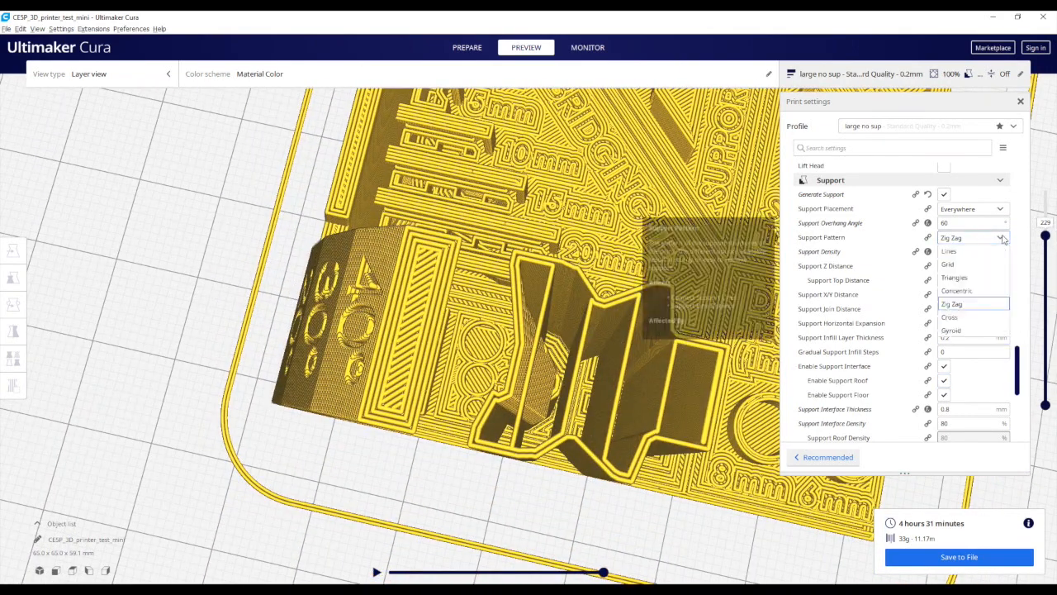
{"action": "left_click", "coordinate": [958, 304]}
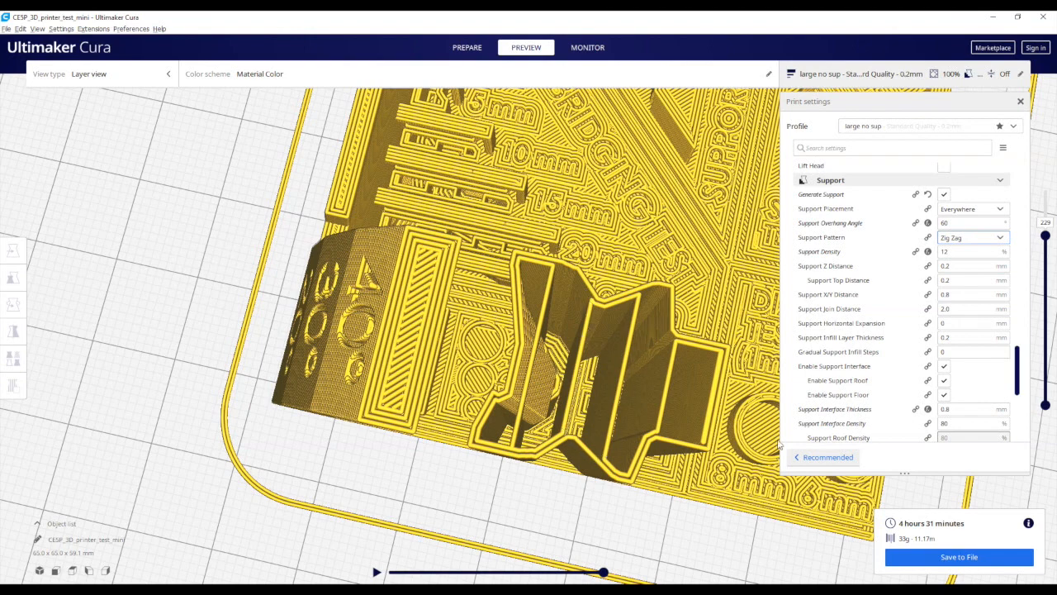
{"action": "left_click", "coordinate": [1000, 238]}
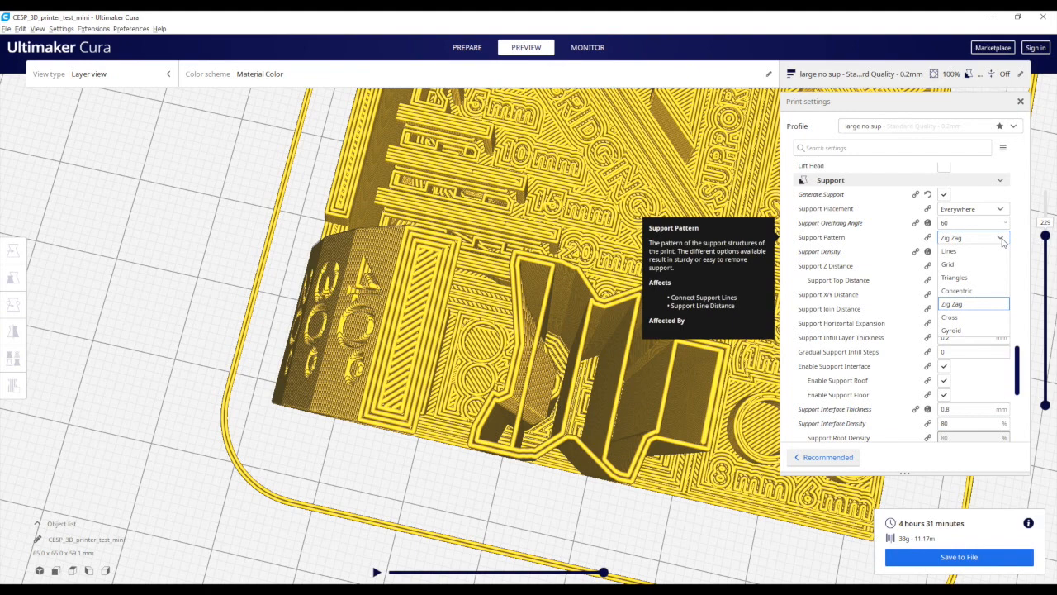
{"action": "left_click", "coordinate": [990, 238]}
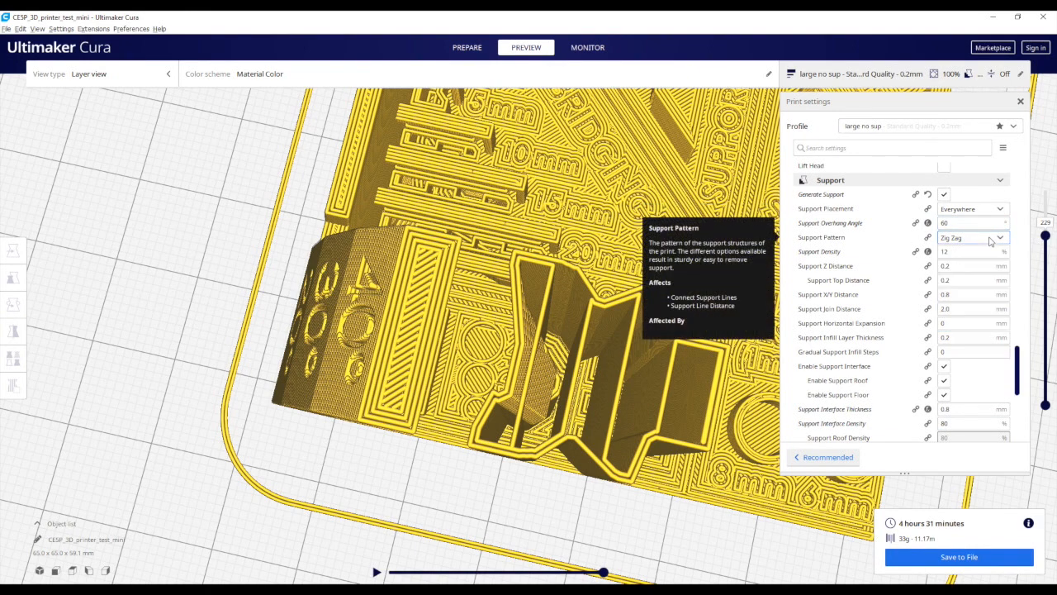
{"action": "left_click", "coordinate": [990, 238]}
{"action": "left_click", "coordinate": [993, 238]}
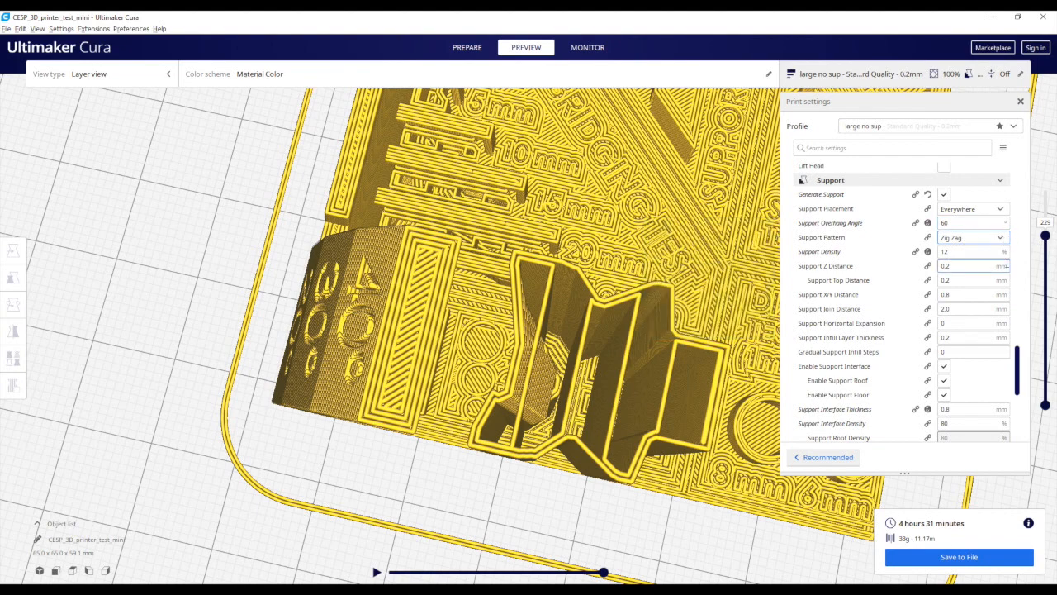
Step: Set the Support Density to 6% and slice the model again
{"action": "left_click_drag", "start_coordinate": [1018, 354], "coordinate": [1018, 354]}
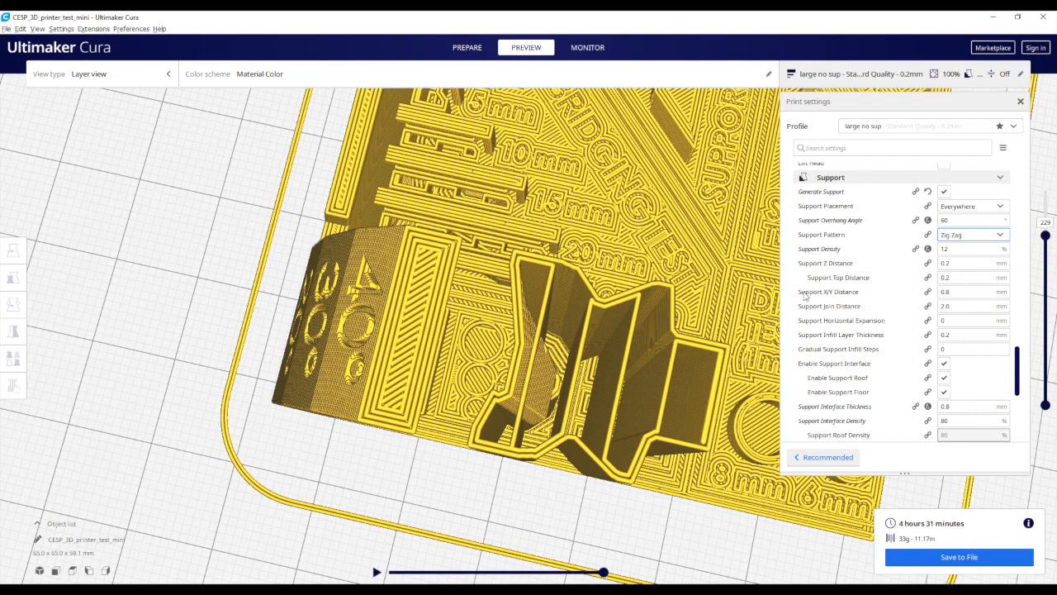
{"action": "double_click", "coordinate": [950, 248]}
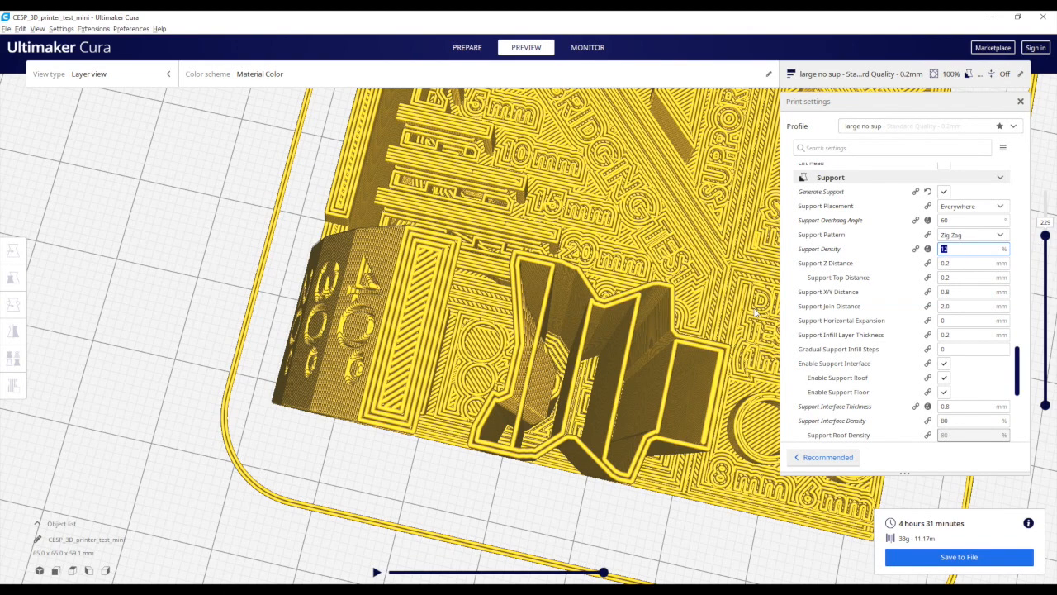
{"action": "type", "text": "6"}
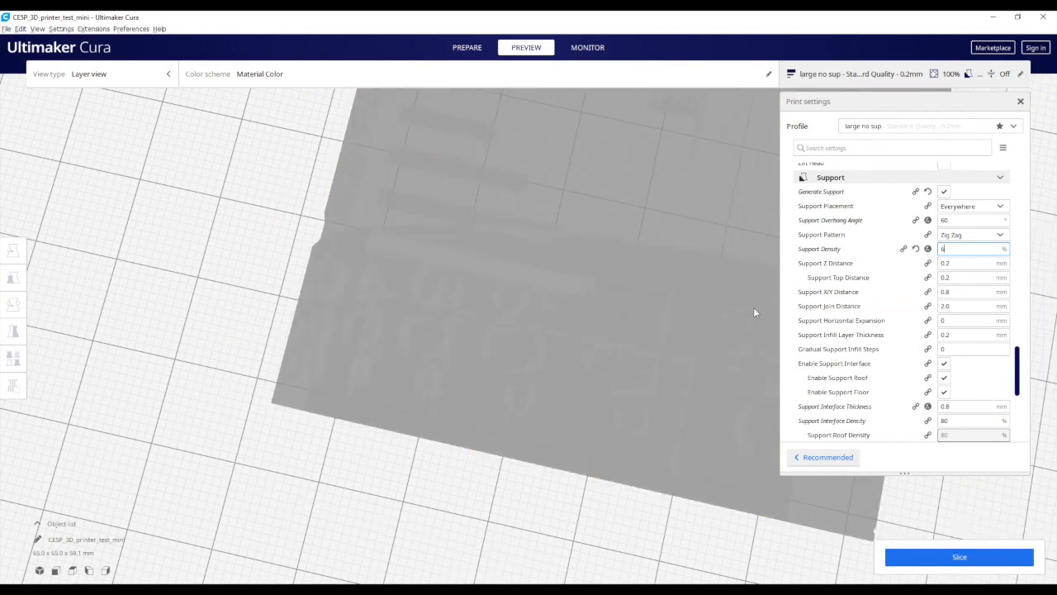
{"action": "left_click", "coordinate": [900, 562]}
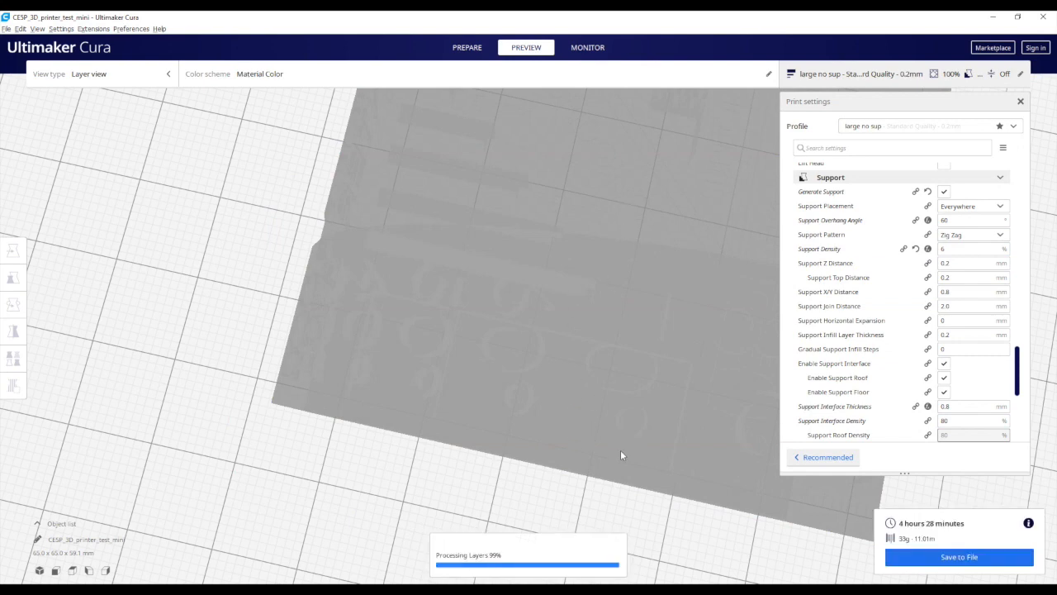
Step: Inspect the interior walls of the sparser support at layer 229 and at layer 186 from several angles
{"action": "scroll", "coordinate": [641, 462], "scroll_direction": "up", "scroll_amount": 6}
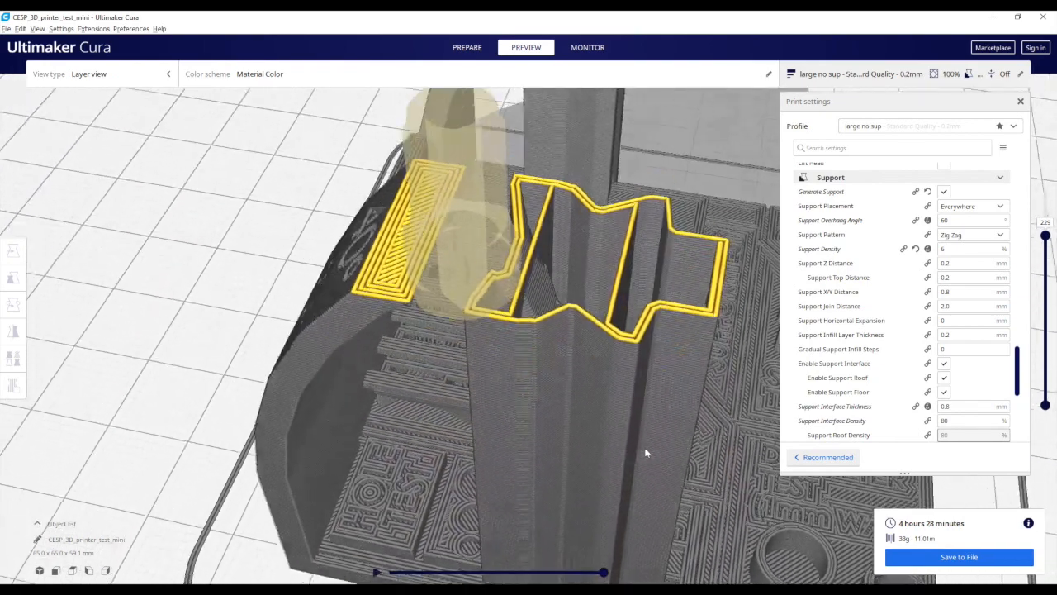
{"action": "right_click_drag", "start_coordinate": [645, 448], "coordinate": [661, 434]}
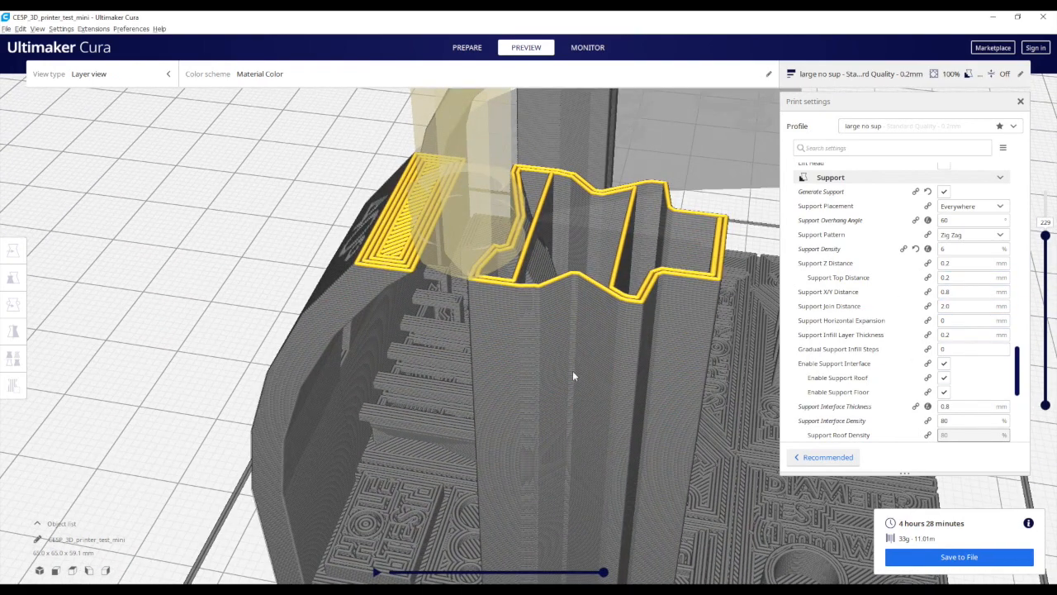
{"action": "scroll", "coordinate": [568, 374], "scroll_direction": "down", "scroll_amount": 5}
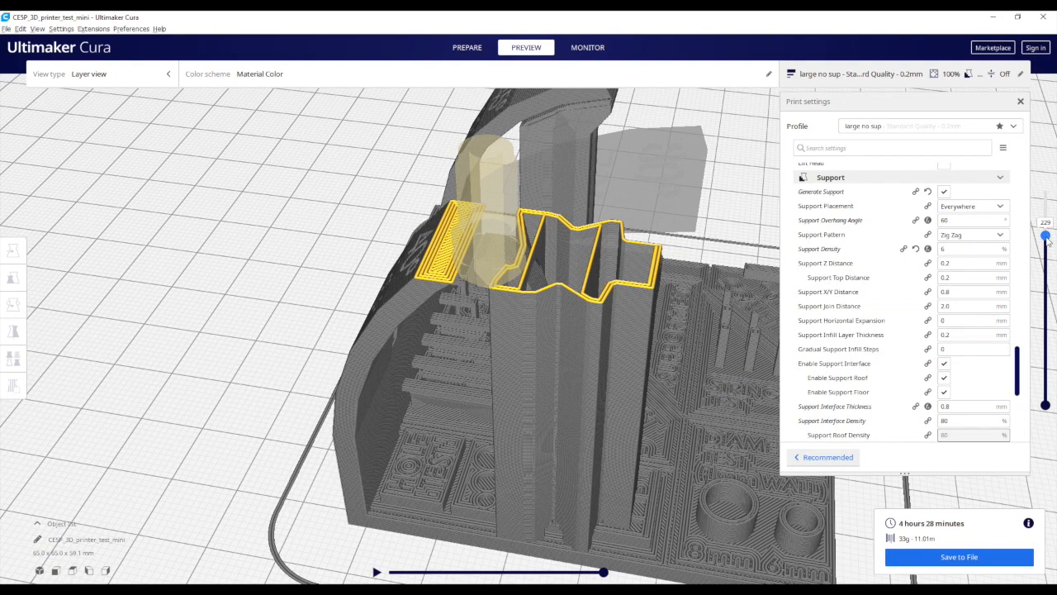
{"action": "left_click_drag", "start_coordinate": [1045, 237], "coordinate": [1045, 264]}
{"action": "scroll", "coordinate": [564, 360], "scroll_direction": "up", "scroll_amount": 10}
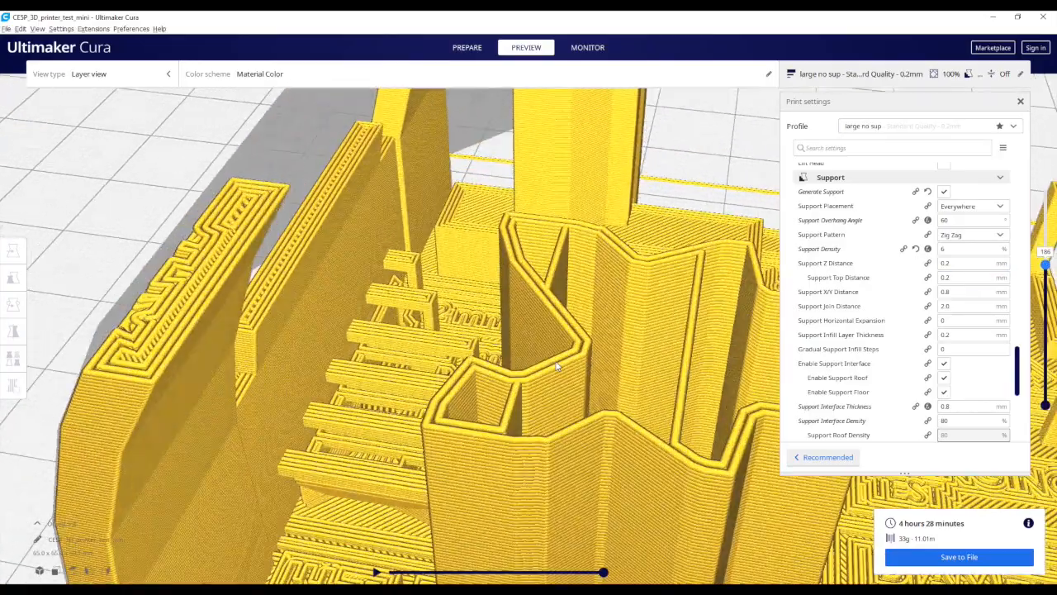
{"action": "scroll", "coordinate": [564, 360], "scroll_direction": "up", "scroll_amount": 10}
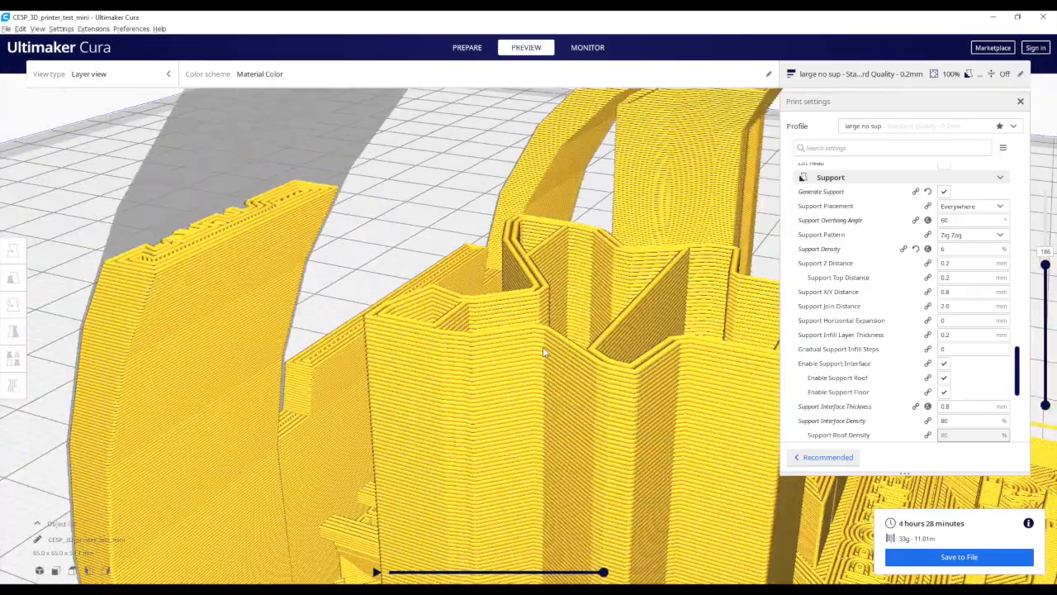
{"action": "scroll", "coordinate": [543, 352], "scroll_direction": "down", "scroll_amount": 3}
{"action": "right_click_drag", "start_coordinate": [510, 371], "coordinate": [536, 413]}
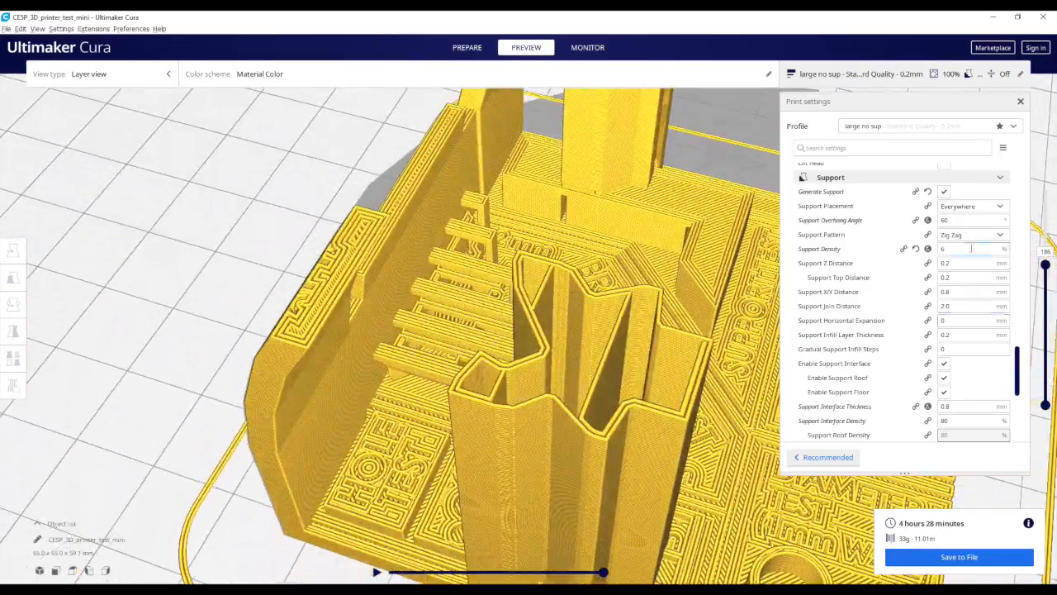
Step: Restore the Support Density to 12%, reslice and inspect the walls inside the large arch's support up close
{"action": "left_click_drag", "start_coordinate": [956, 249], "coordinate": [900, 251]}
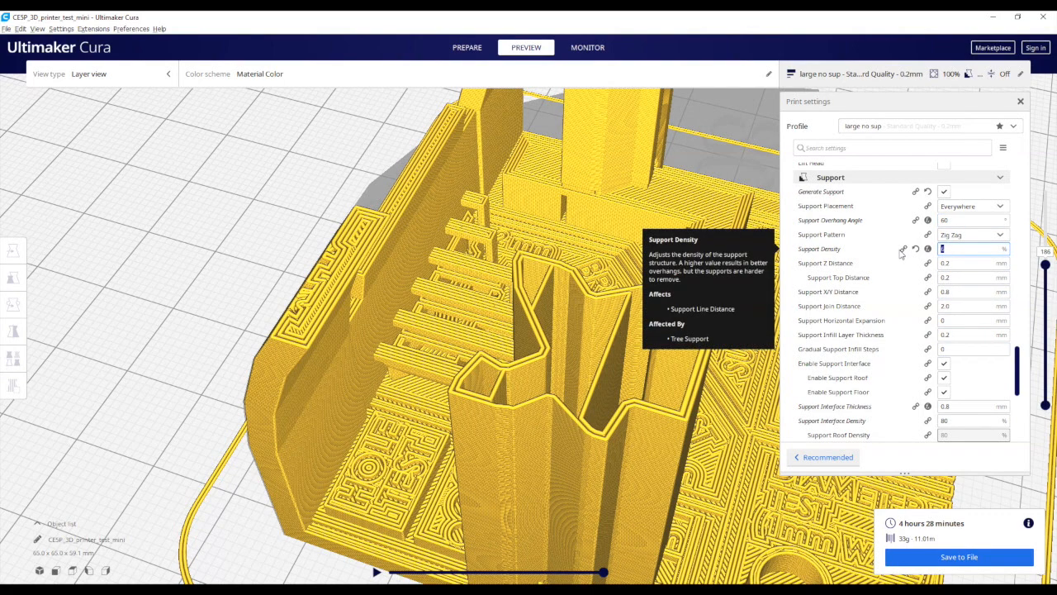
{"action": "left_click", "coordinate": [969, 558]}
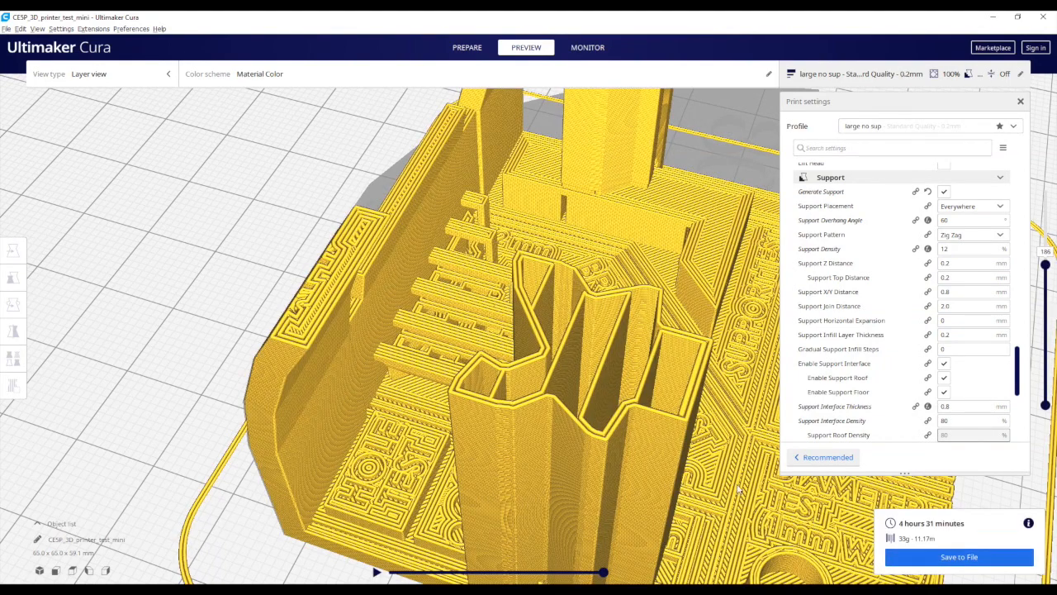
{"action": "scroll", "coordinate": [660, 369], "scroll_direction": "up", "scroll_amount": 5}
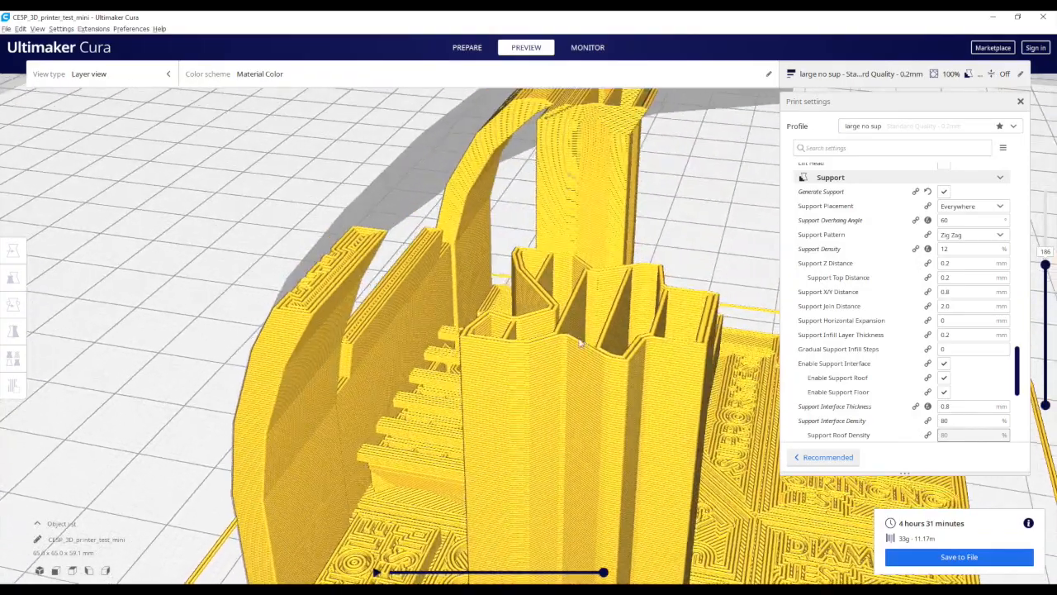
{"action": "scroll", "coordinate": [581, 345], "scroll_direction": "up", "scroll_amount": 3}
{"action": "scroll", "coordinate": [580, 345], "scroll_direction": "up", "scroll_amount": 5}
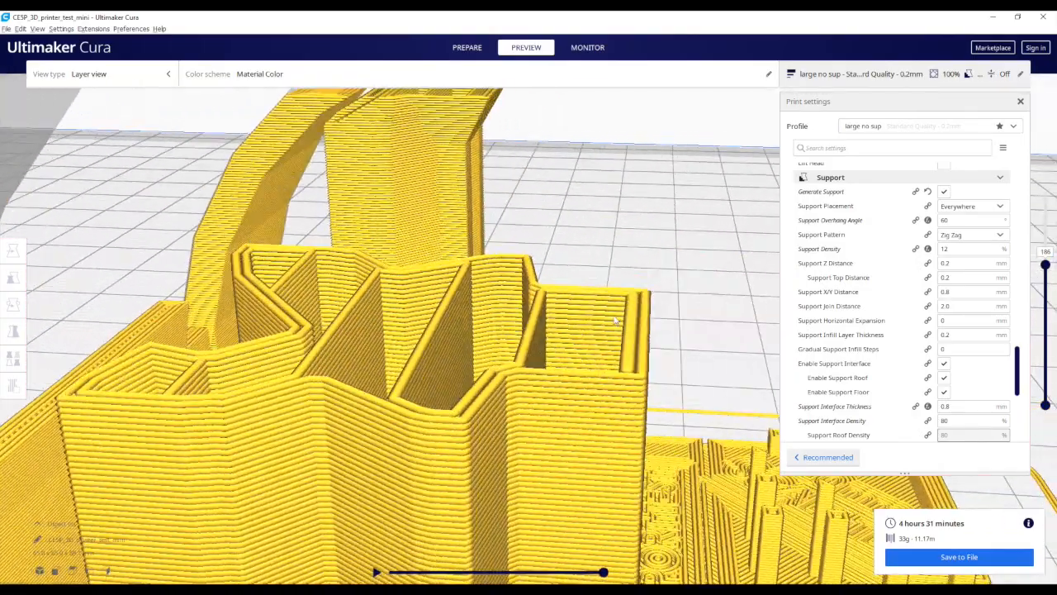
{"action": "right_click_drag", "start_coordinate": [614, 320], "coordinate": [476, 392]}
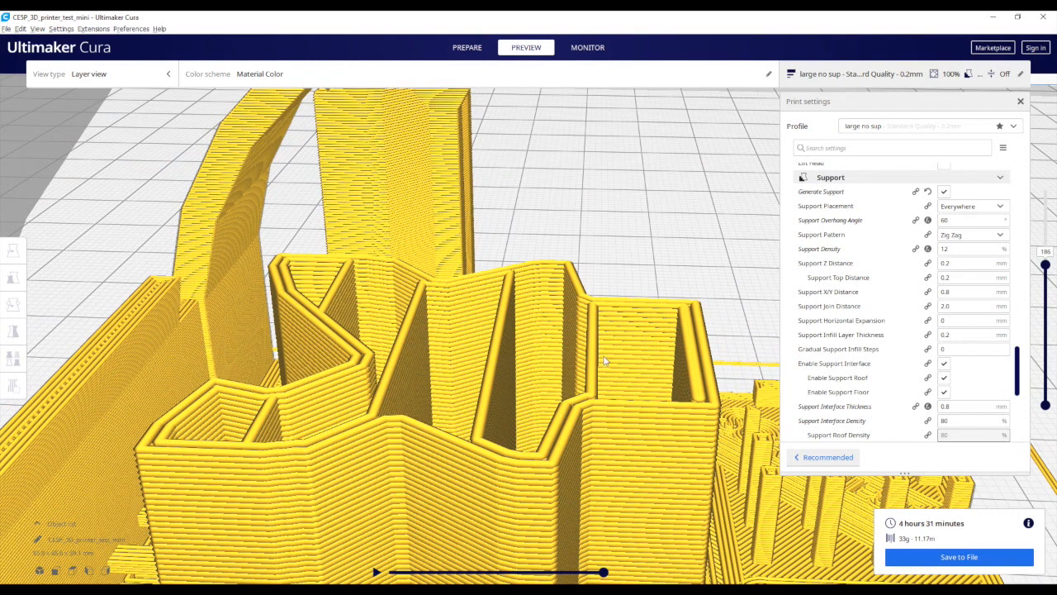
Step: Check the Support Z Distance setting, raise the layer view to layer 267 and examine the gap between the support's top and the large arch
{"action": "mouse_move", "coordinate": [829, 251]}
{"action": "mouse_move", "coordinate": [845, 268]}
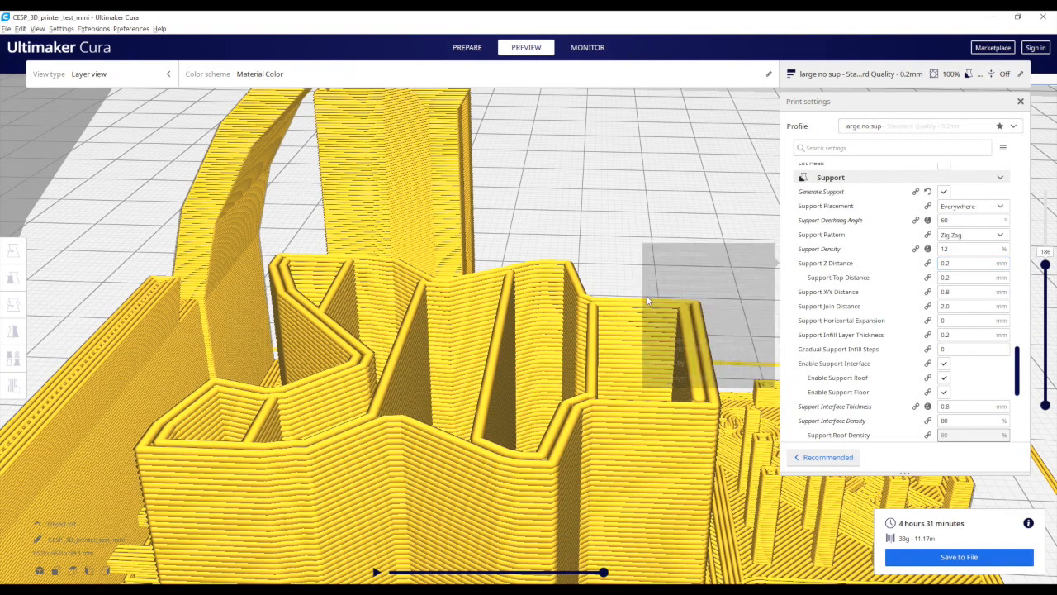
{"action": "scroll", "coordinate": [416, 443], "scroll_direction": "up", "scroll_amount": 2}
{"action": "scroll", "coordinate": [333, 435], "scroll_direction": "down", "scroll_amount": 2}
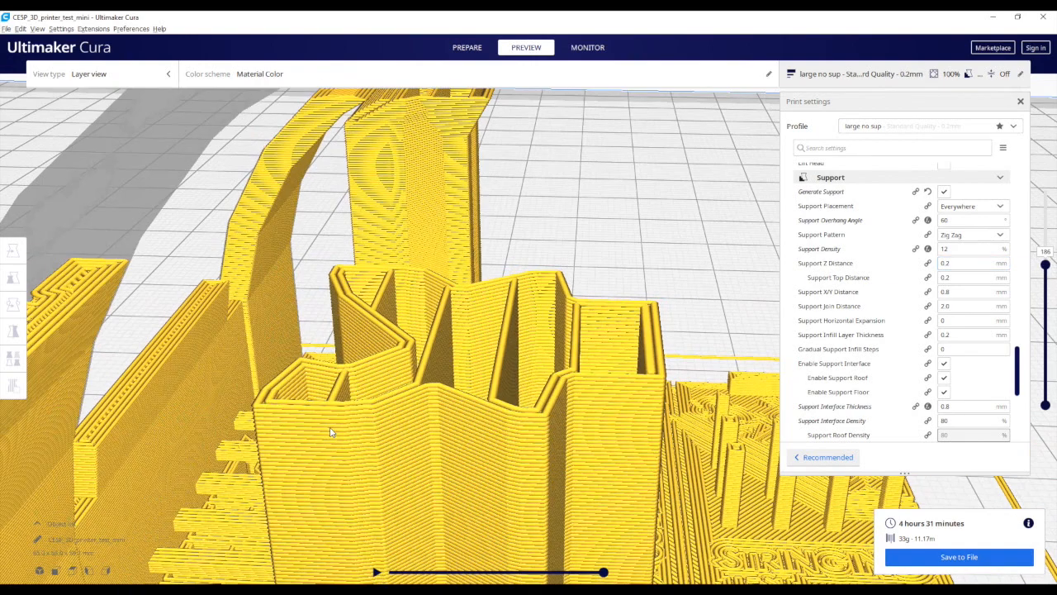
{"action": "scroll", "coordinate": [453, 330], "scroll_direction": "up", "scroll_amount": 2}
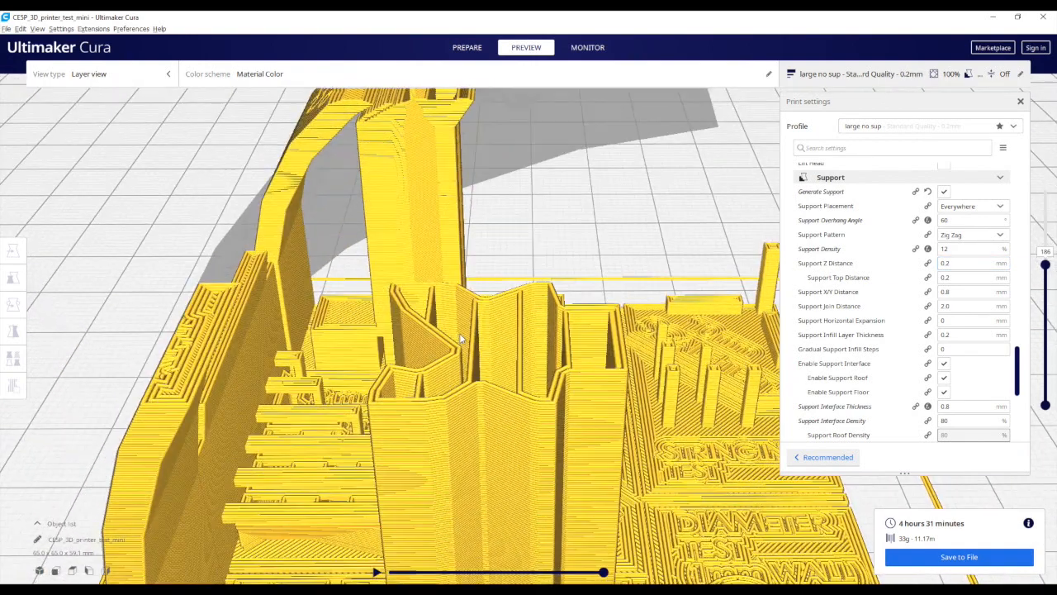
{"action": "scroll", "coordinate": [457, 337], "scroll_direction": "down", "scroll_amount": 4}
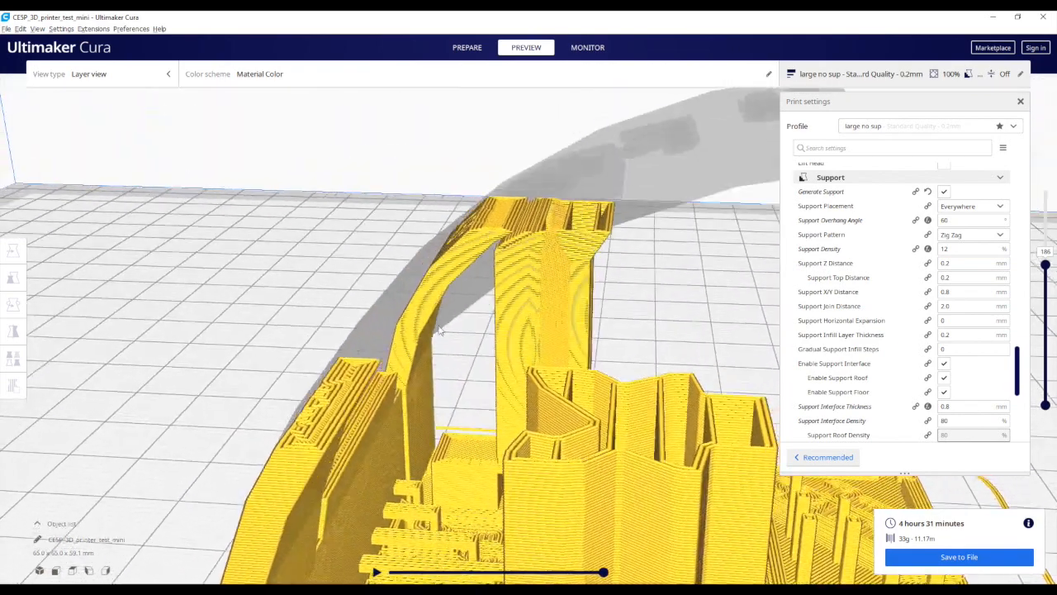
{"action": "right_click_drag", "start_coordinate": [439, 326], "coordinate": [431, 313]}
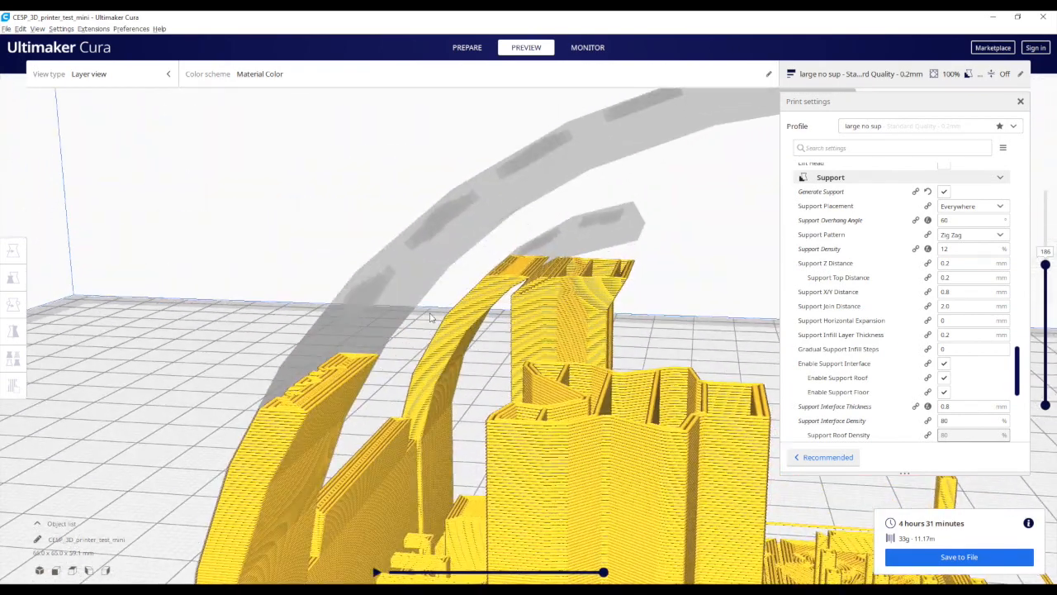
{"action": "left_click_drag", "start_coordinate": [1044, 265], "coordinate": [1044, 209]}
{"action": "scroll", "coordinate": [697, 253], "scroll_direction": "up", "scroll_amount": 3}
{"action": "scroll", "coordinate": [633, 273], "scroll_direction": "down", "scroll_amount": 5}
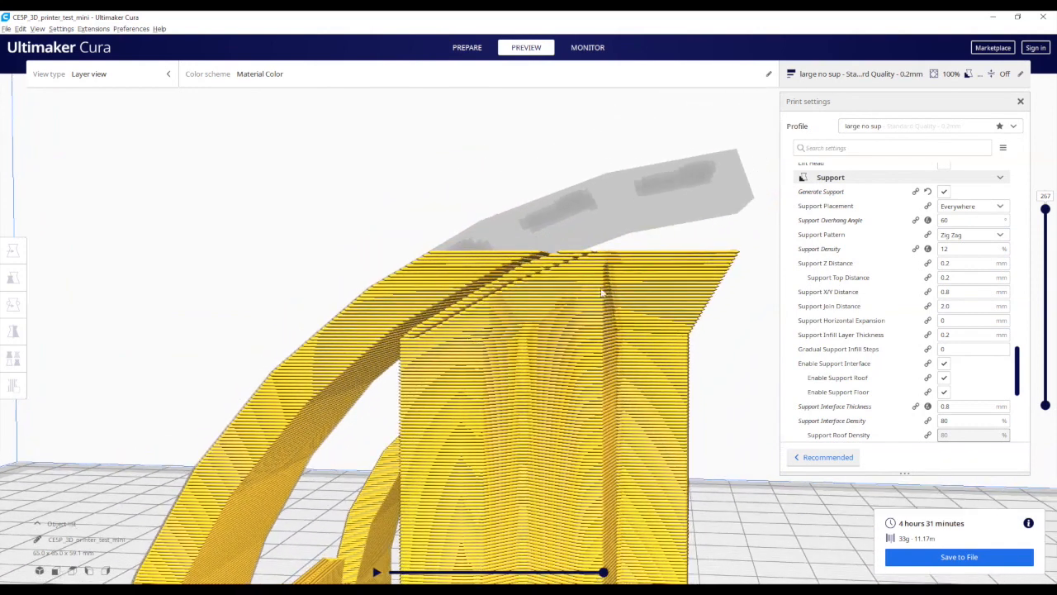
{"action": "right_click_drag", "start_coordinate": [580, 290], "coordinate": [586, 292]}
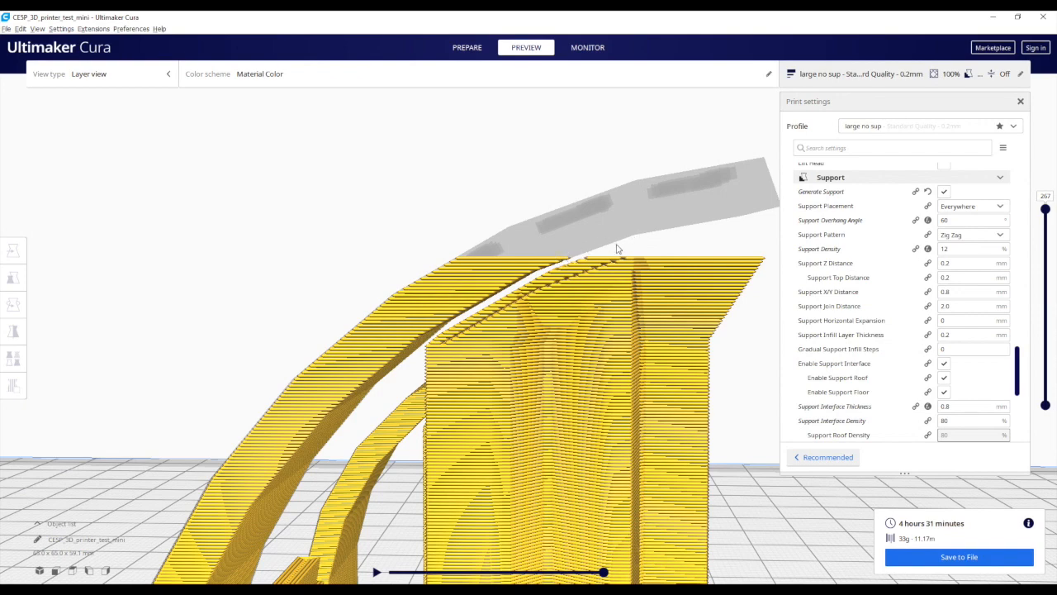
{"action": "scroll", "coordinate": [512, 284], "scroll_direction": "up", "scroll_amount": 5}
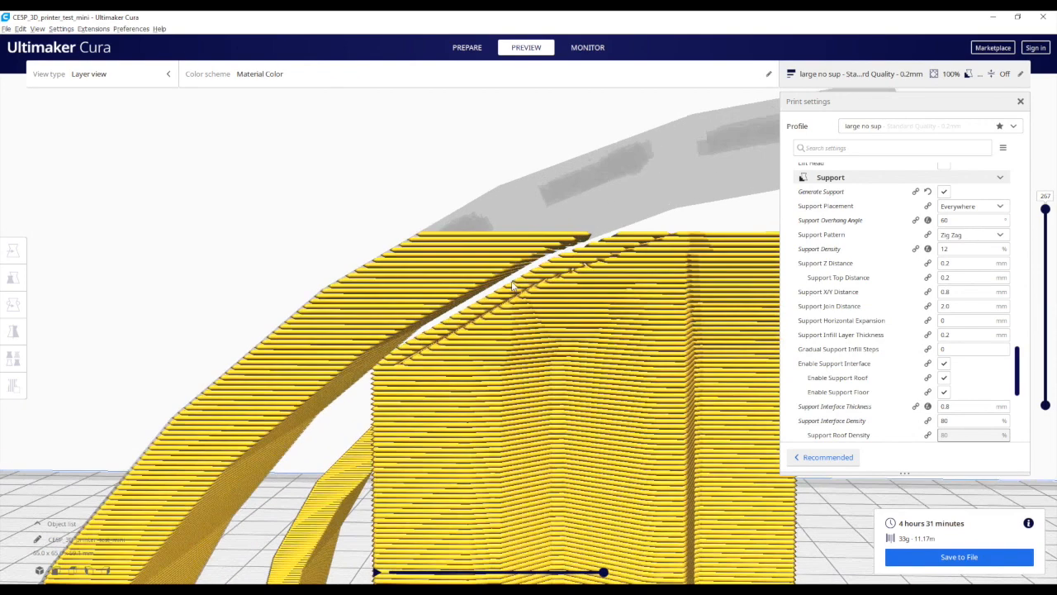
Step: Examine the gap between the support's stepped top and the underside of the large arch up close from several angles
{"action": "scroll", "coordinate": [516, 268], "scroll_direction": "up", "scroll_amount": 2}
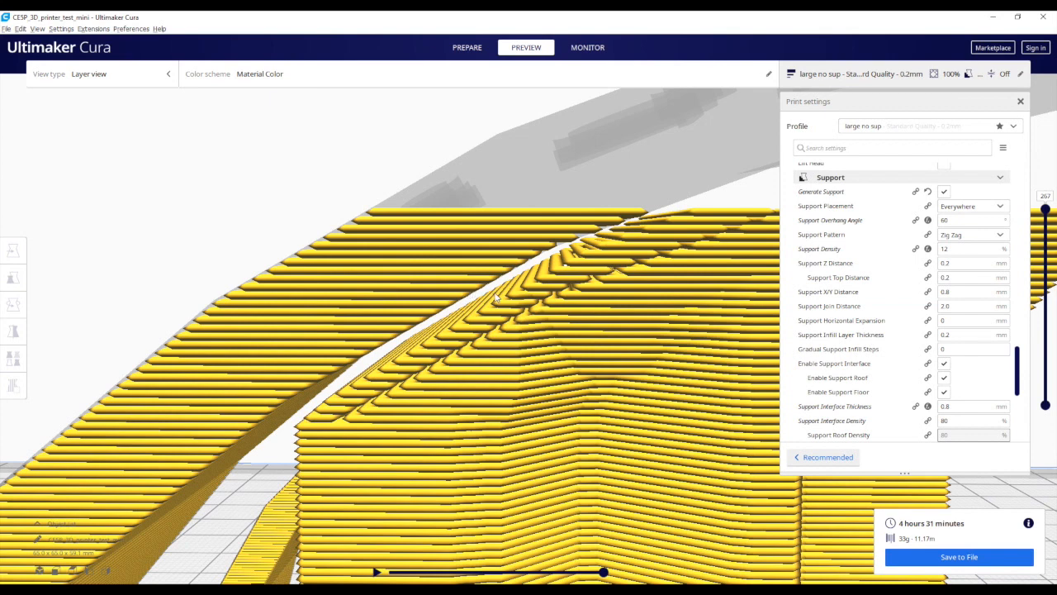
{"action": "scroll", "coordinate": [460, 303], "scroll_direction": "up", "scroll_amount": 3}
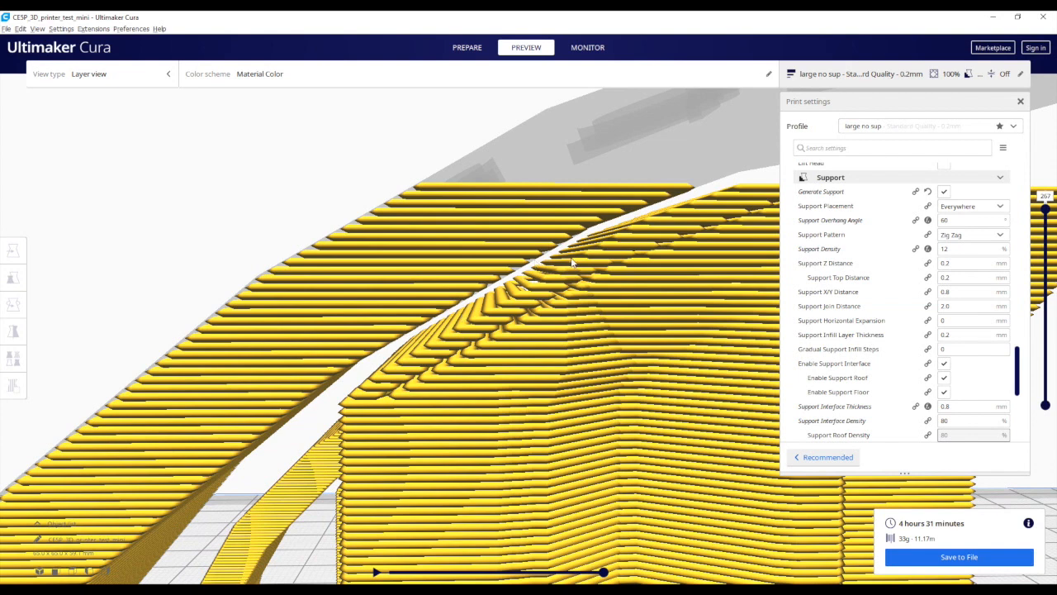
{"action": "scroll", "coordinate": [570, 261], "scroll_direction": "up", "scroll_amount": 2}
{"action": "scroll", "coordinate": [602, 228], "scroll_direction": "up", "scroll_amount": 1}
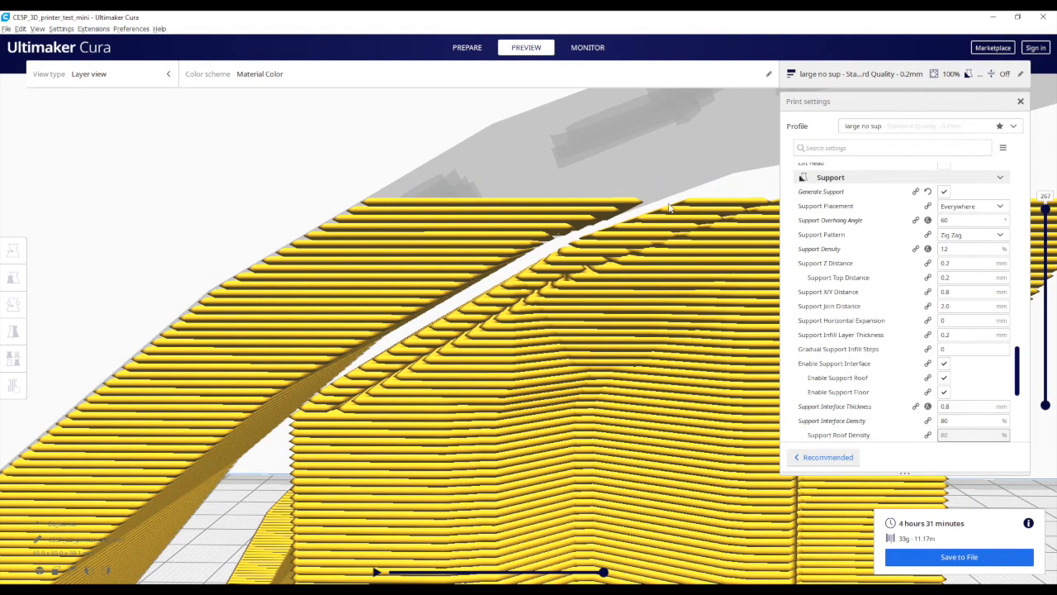
{"action": "right_click_drag", "start_coordinate": [669, 208], "coordinate": [646, 221]}
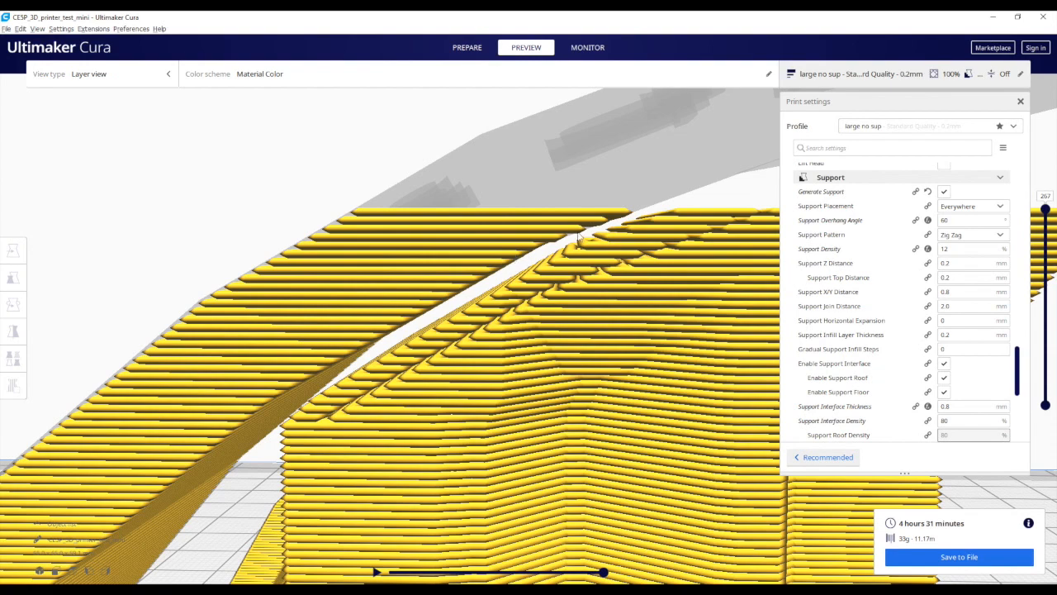
{"action": "right_click_drag", "start_coordinate": [595, 240], "coordinate": [560, 255]}
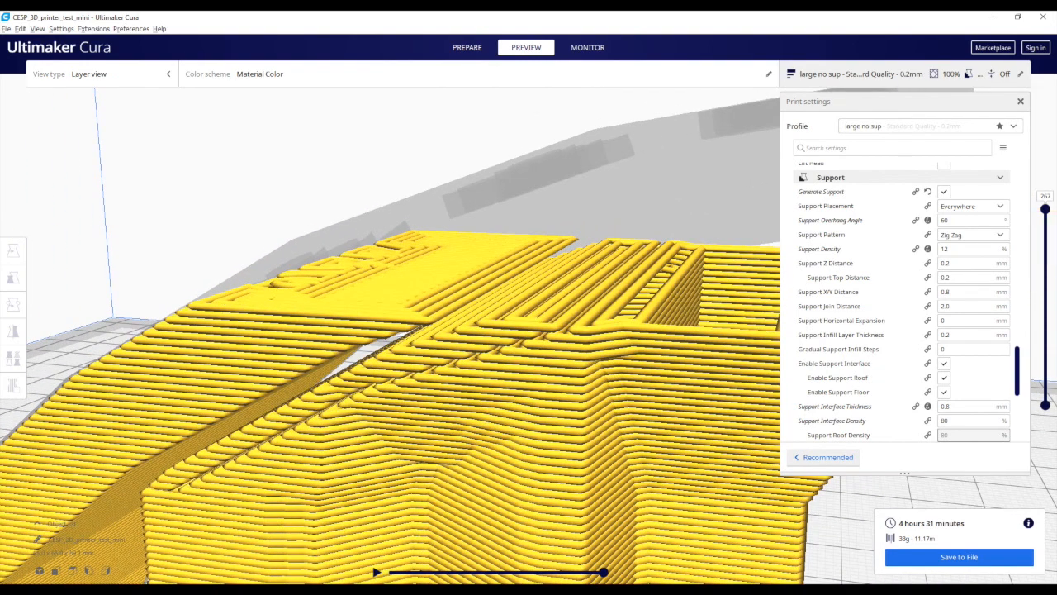
{"action": "right_click_drag", "start_coordinate": [368, 347], "coordinate": [425, 339]}
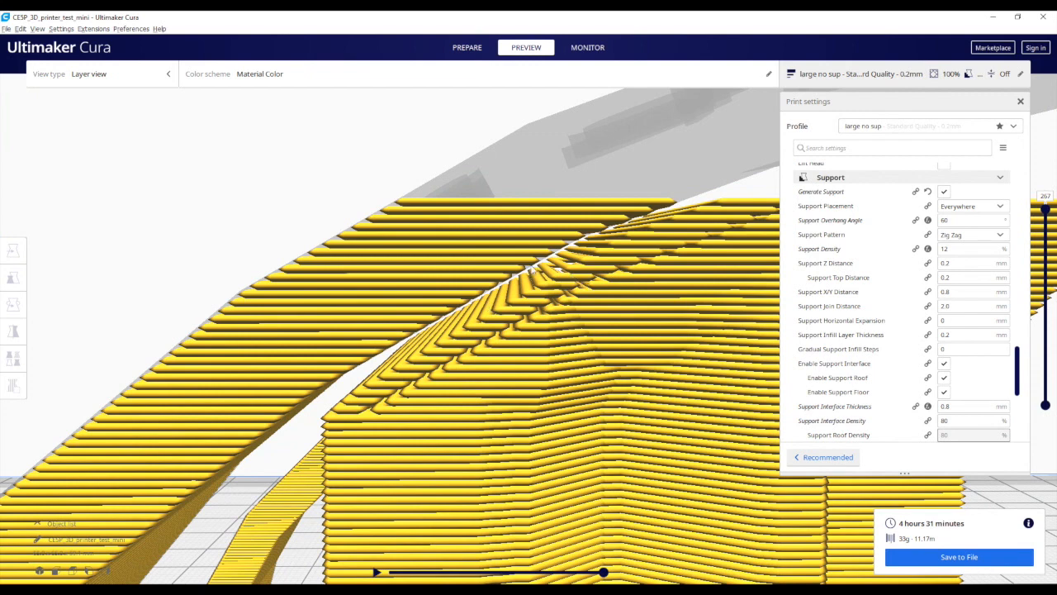
{"action": "right_click_drag", "start_coordinate": [649, 243], "coordinate": [619, 250]}
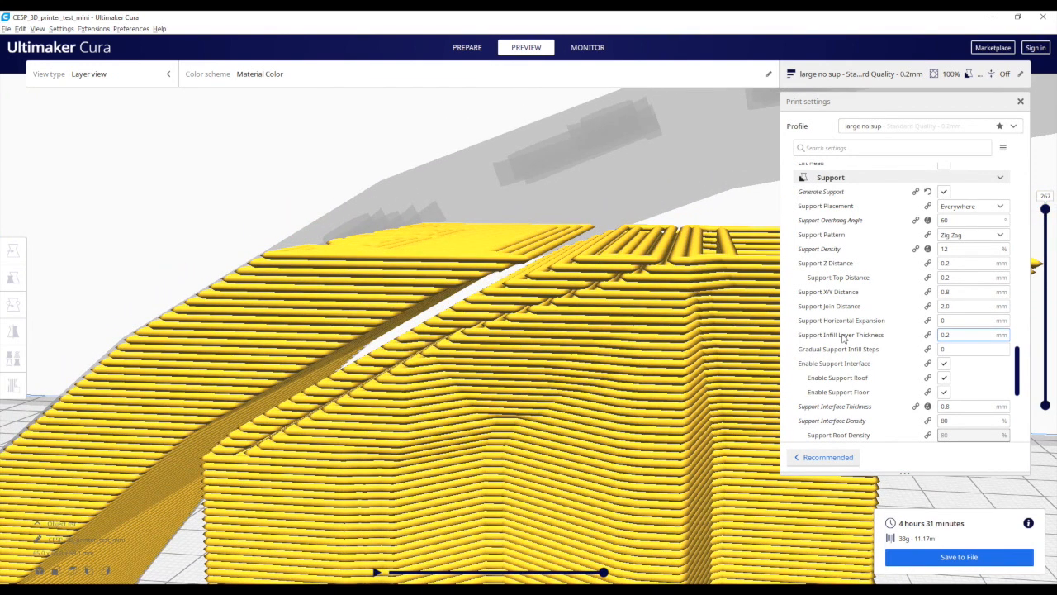
Step: Review the support distance settings and inspect the sideways clearance between the support columns and the large arch's legs
{"action": "mouse_move", "coordinate": [831, 264]}
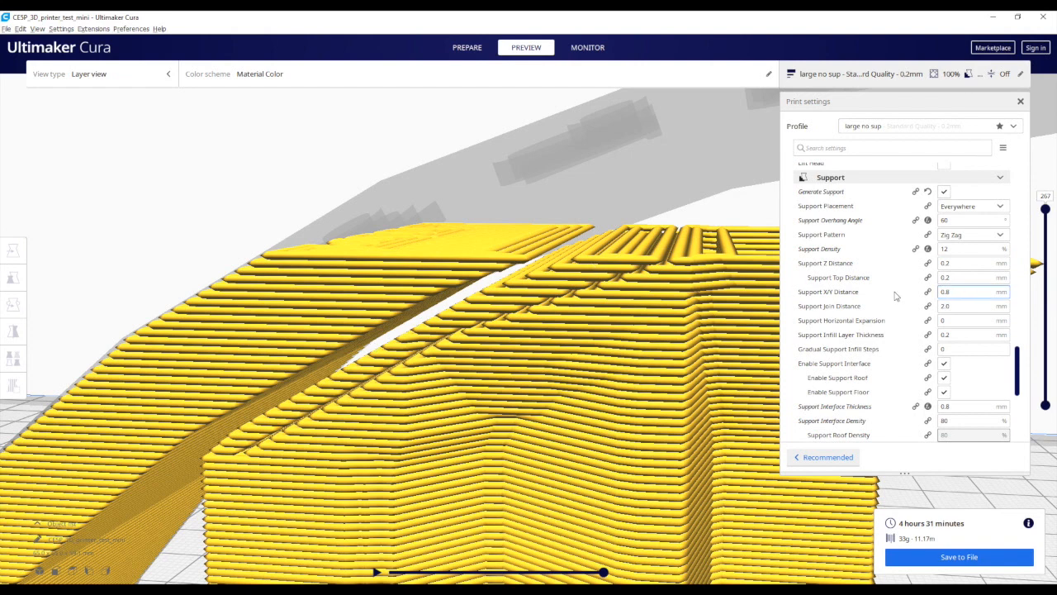
{"action": "scroll", "coordinate": [306, 437], "scroll_direction": "up", "scroll_amount": 1}
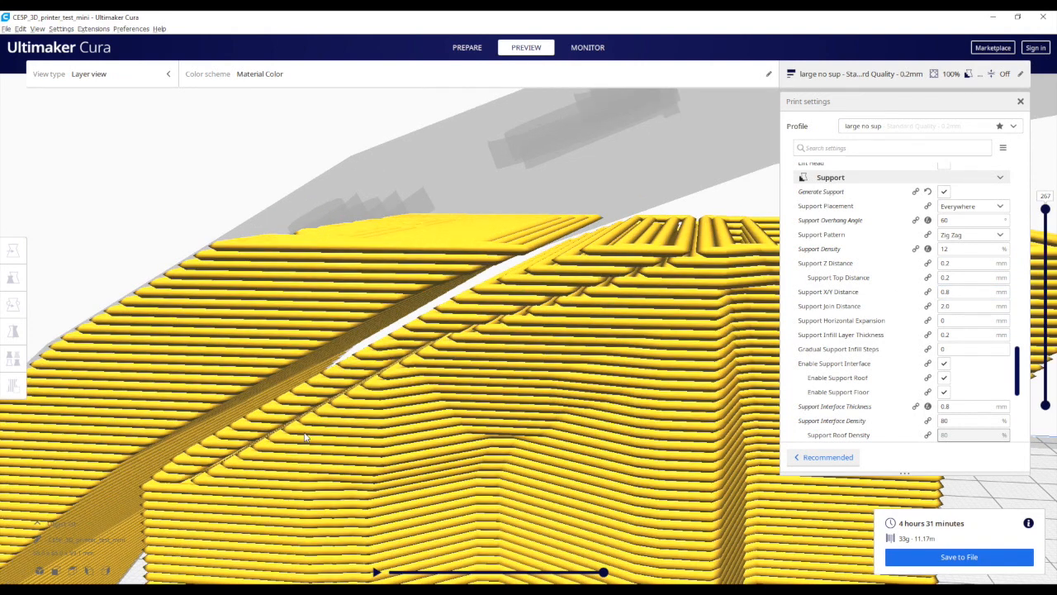
{"action": "middle_click_drag", "start_coordinate": [265, 456], "coordinate": [328, 411]}
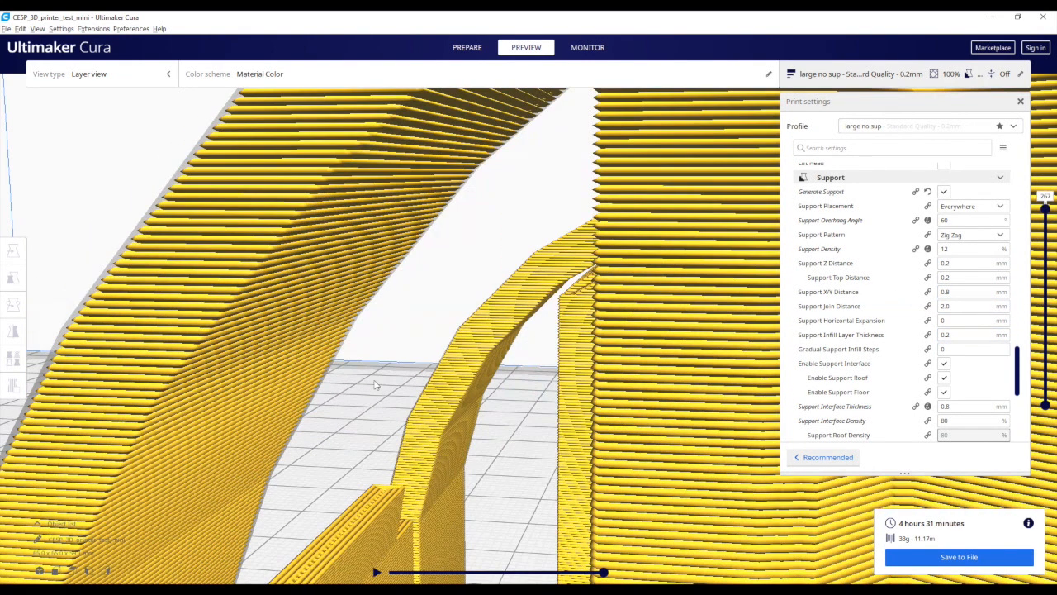
{"action": "right_click_drag", "start_coordinate": [375, 381], "coordinate": [410, 385]}
{"action": "scroll", "coordinate": [411, 385], "scroll_direction": "up", "scroll_amount": 2}
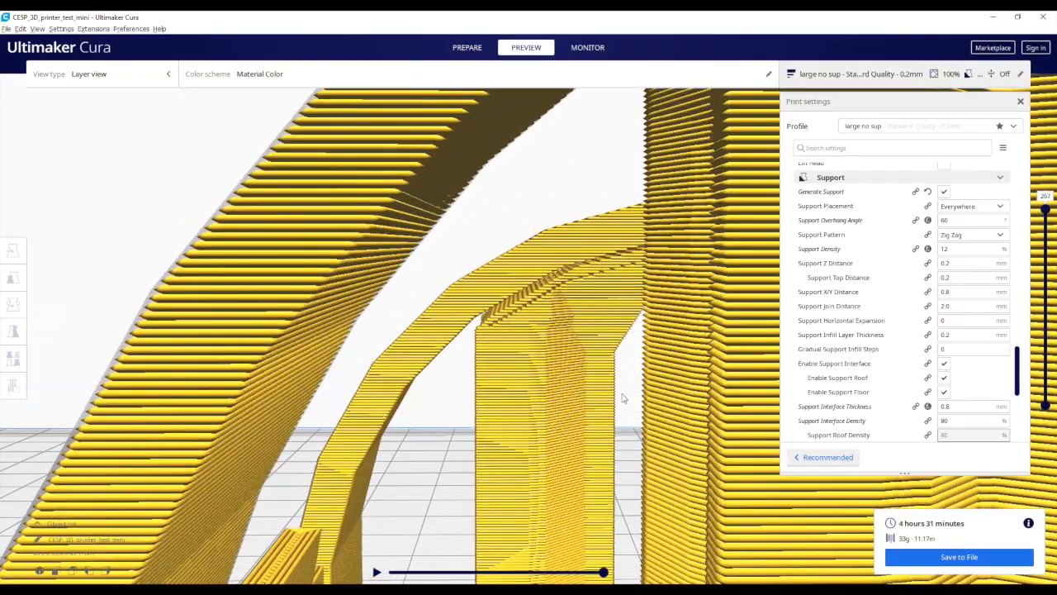
{"action": "scroll", "coordinate": [625, 401], "scroll_direction": "up", "scroll_amount": 5}
{"action": "scroll", "coordinate": [524, 427], "scroll_direction": "down", "scroll_amount": 6}
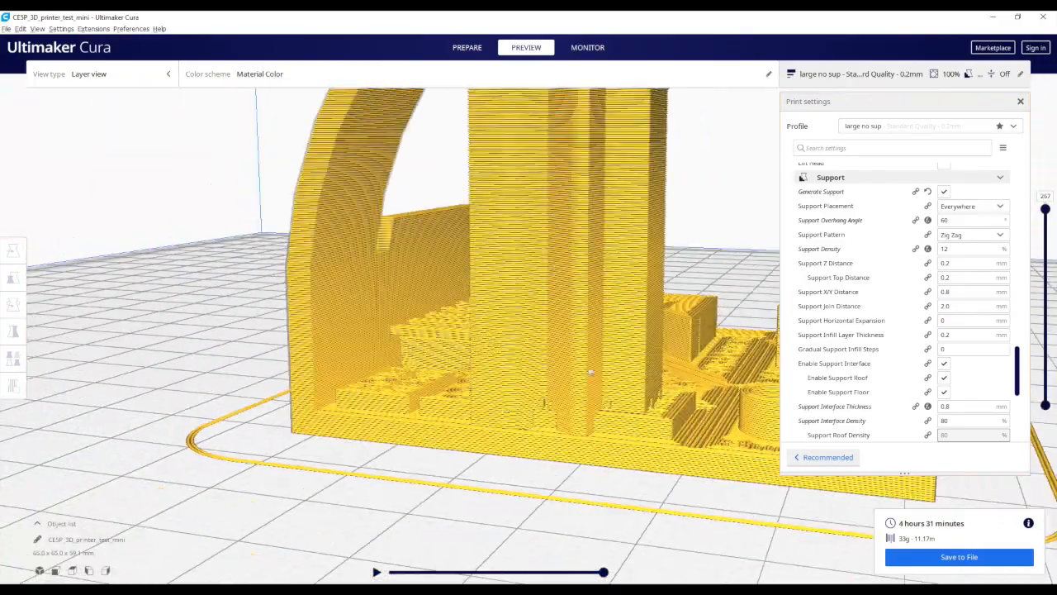
{"action": "right_click_drag", "start_coordinate": [591, 372], "coordinate": [388, 486]}
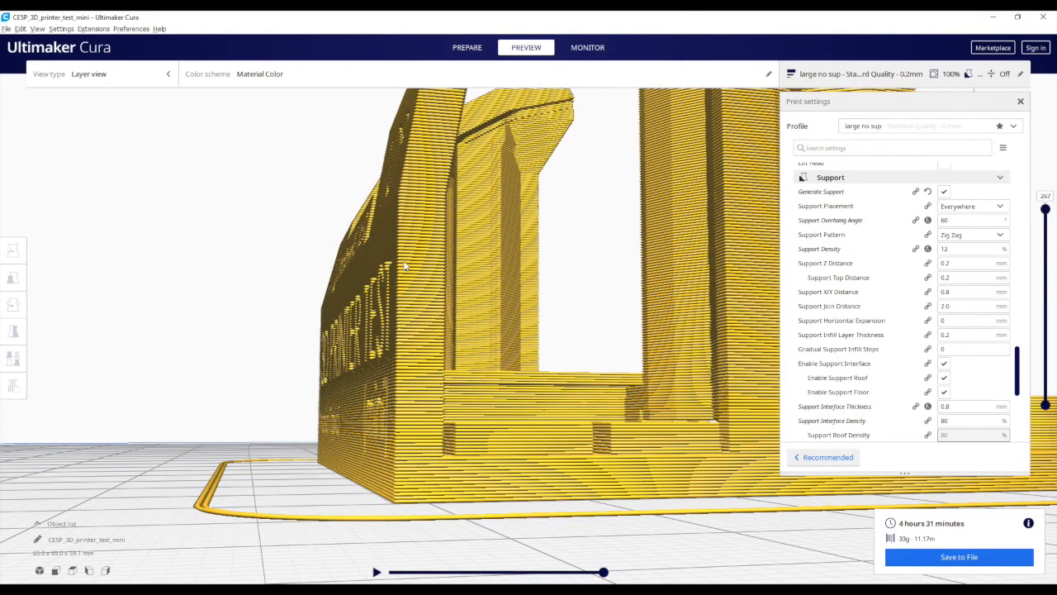
{"action": "right_click_drag", "start_coordinate": [373, 487], "coordinate": [346, 507]}
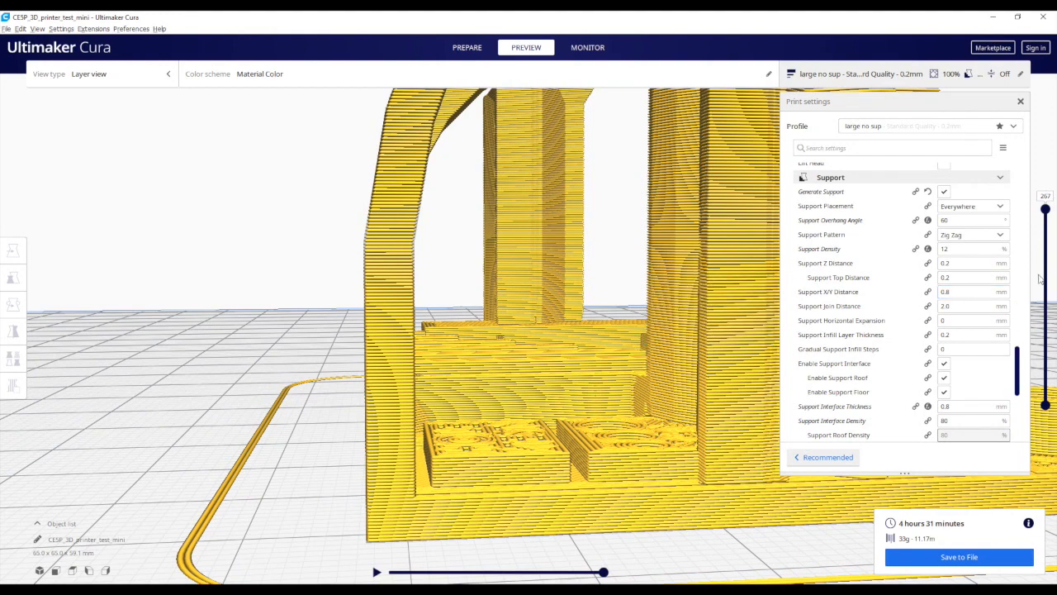
Step: Review the support settings down to the interface options and inspect the printed layers around the model's base and support column
{"action": "left_click_drag", "start_coordinate": [1019, 351], "coordinate": [1020, 370]}
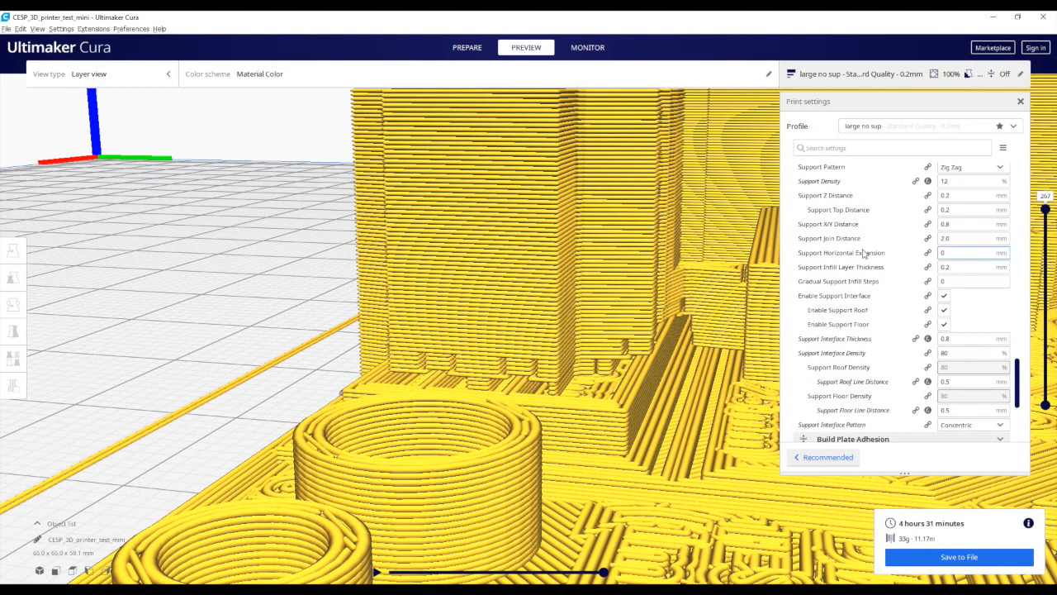
{"action": "mouse_move", "coordinate": [816, 273]}
{"action": "right_click_drag", "start_coordinate": [453, 232], "coordinate": [701, 237]}
{"action": "right_click_drag", "start_coordinate": [227, 436], "coordinate": [368, 403]}
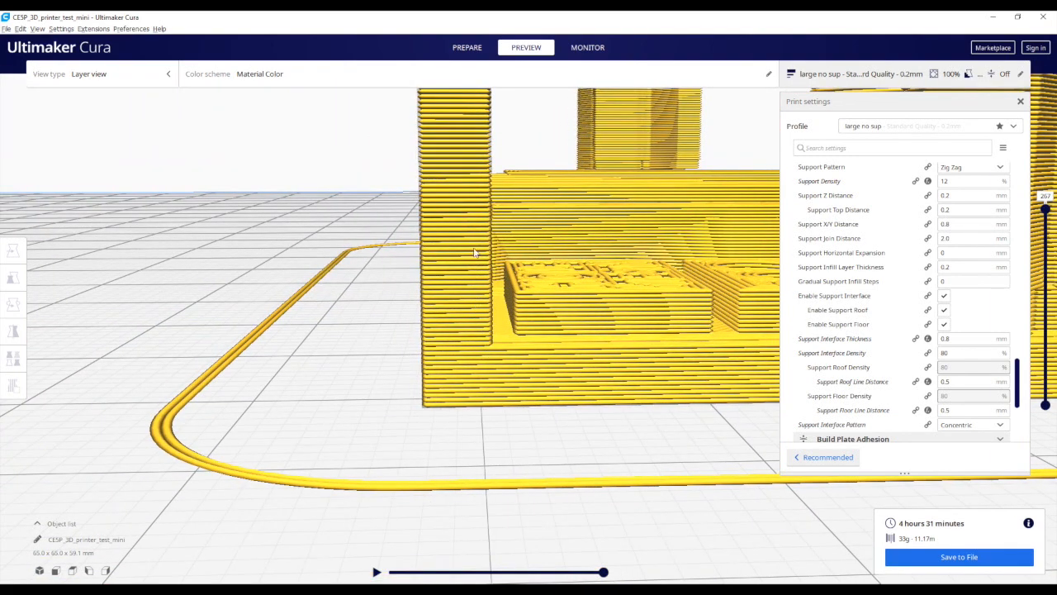
{"action": "scroll", "coordinate": [604, 348], "scroll_direction": "down", "scroll_amount": 3}
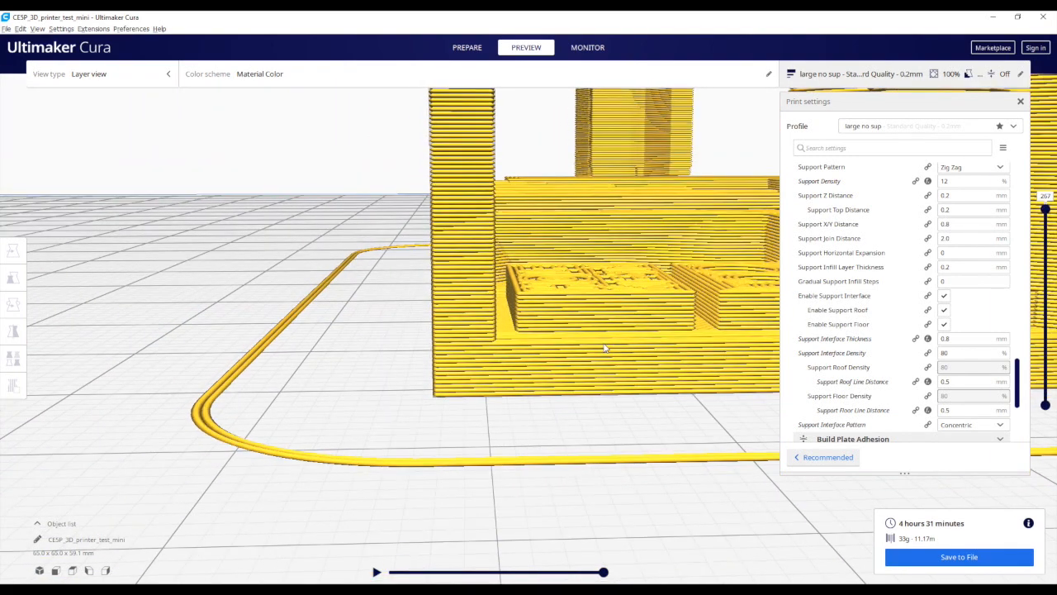
{"action": "middle_click_drag", "start_coordinate": [677, 277], "coordinate": [536, 347]}
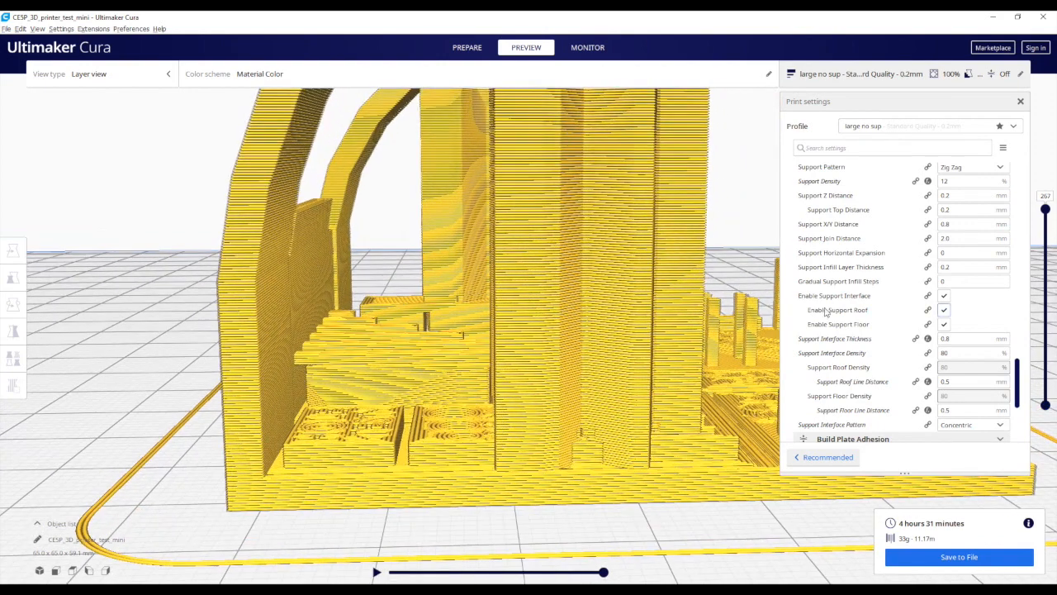
Step: Read the Enable Support Interface description and examine the dense interface on top of the support beneath the large arch
{"action": "mouse_move", "coordinate": [837, 287]}
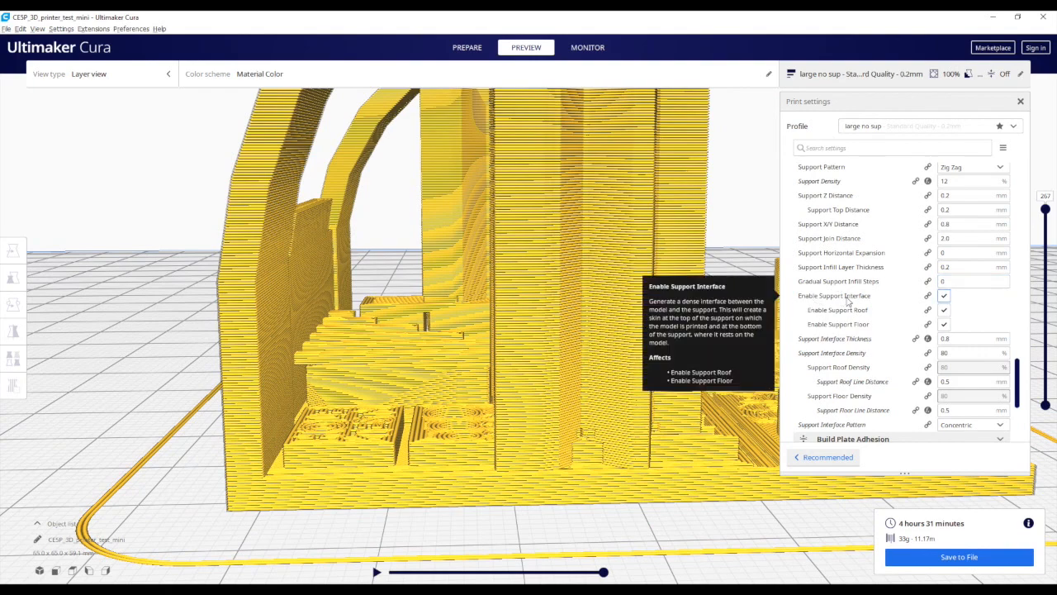
{"action": "middle_click_drag", "start_coordinate": [516, 247], "coordinate": [546, 344]}
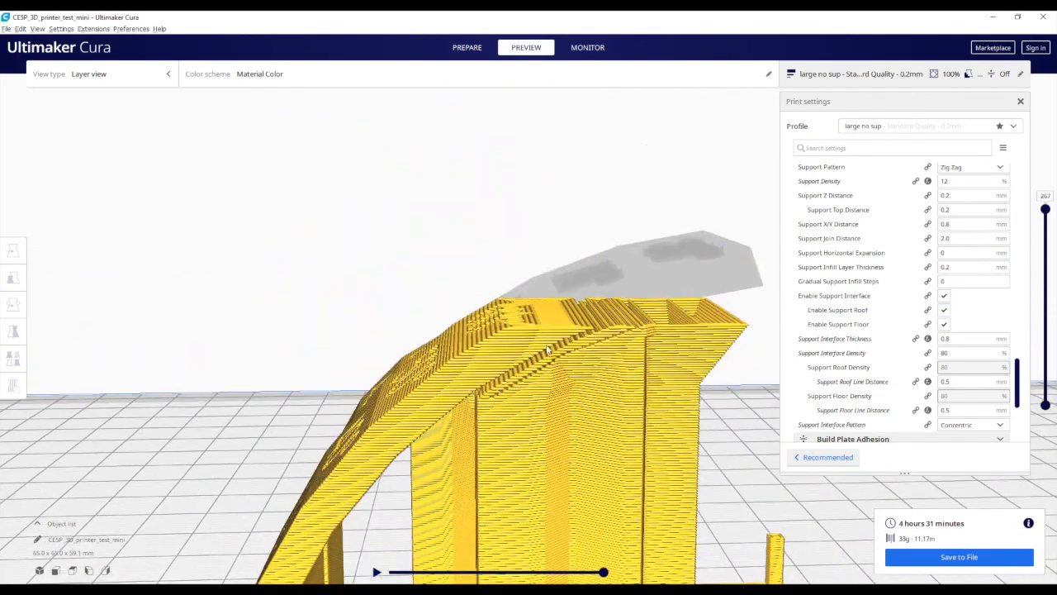
{"action": "scroll", "coordinate": [586, 360], "scroll_direction": "down", "scroll_amount": 1}
{"action": "scroll", "coordinate": [583, 363], "scroll_direction": "up", "scroll_amount": 1}
{"action": "scroll", "coordinate": [583, 368], "scroll_direction": "up", "scroll_amount": 5}
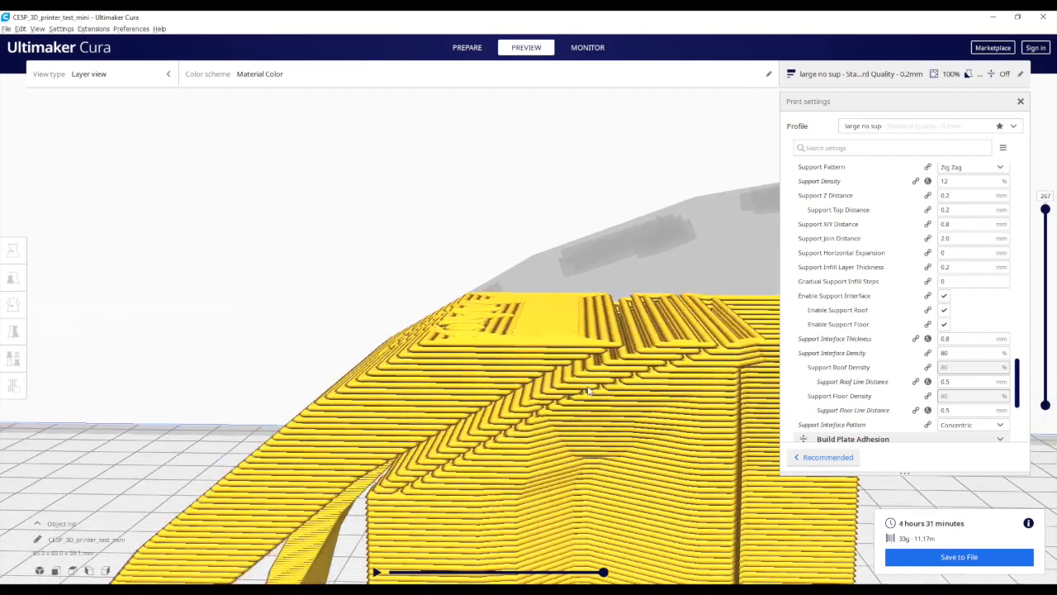
{"action": "middle_click_drag", "start_coordinate": [563, 354], "coordinate": [578, 345]}
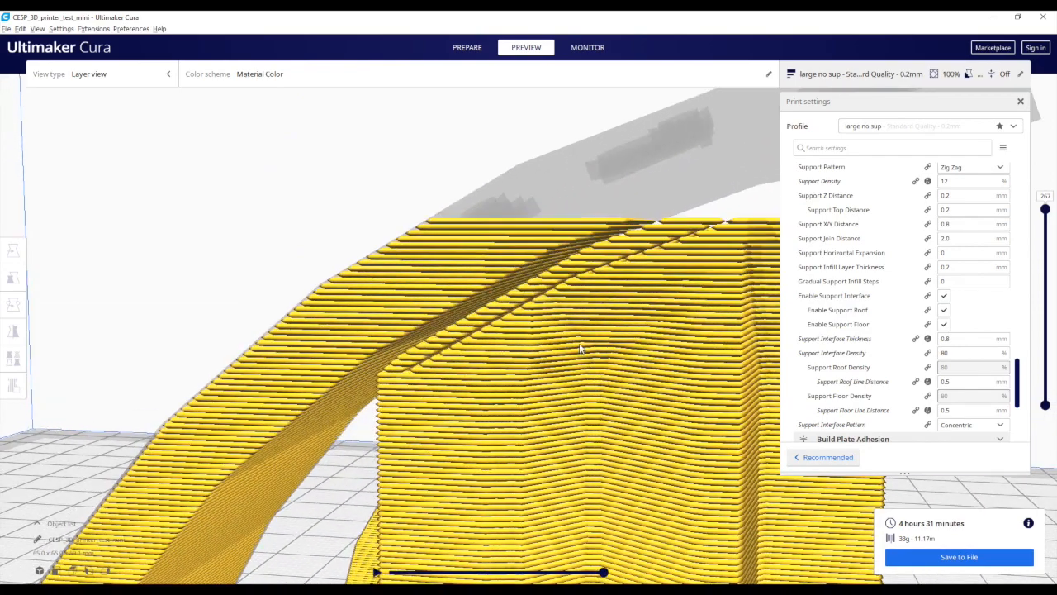
{"action": "middle_click_drag", "start_coordinate": [638, 285], "coordinate": [635, 290]}
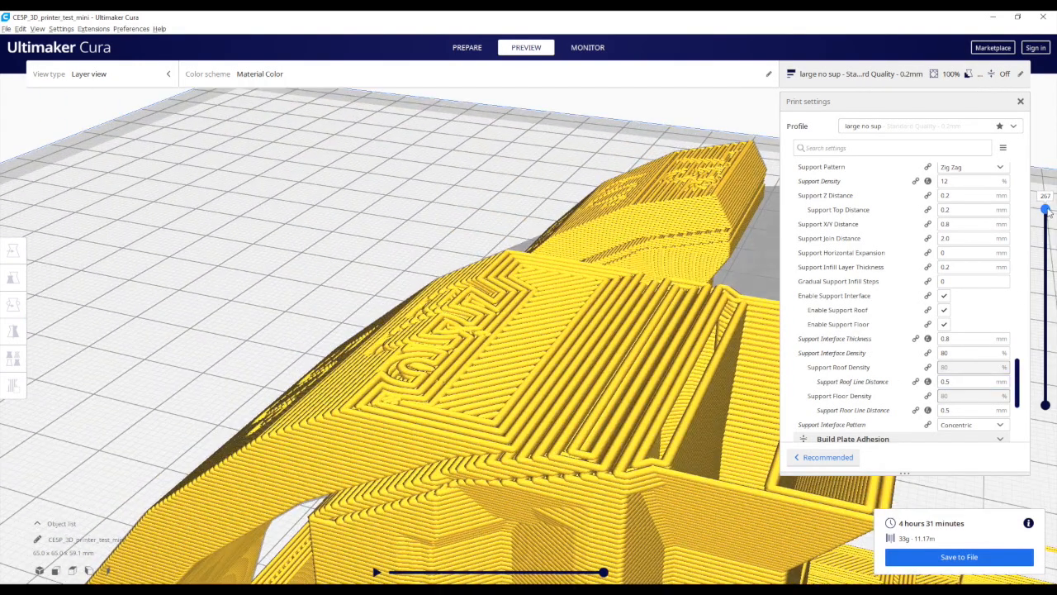
Step: Lower the layer view to layer 249 and inspect the dense interface lines beside the support's hollow interior from several angles
{"action": "left_click_drag", "start_coordinate": [1045, 209], "coordinate": [1047, 228]}
{"action": "right_click_drag", "start_coordinate": [732, 442], "coordinate": [609, 479]}
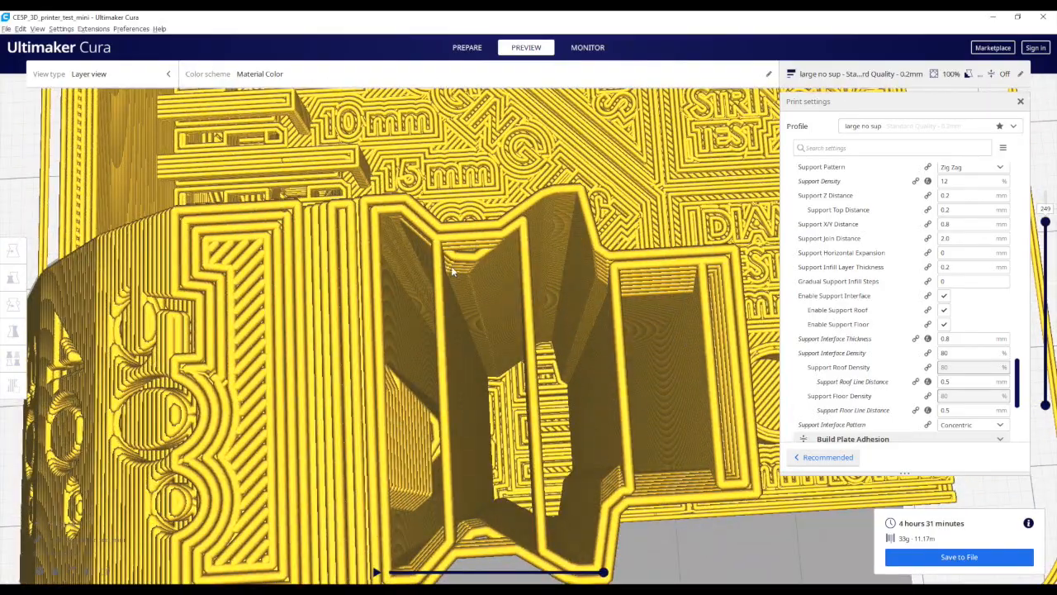
{"action": "right_click_drag", "start_coordinate": [422, 400], "coordinate": [454, 355]}
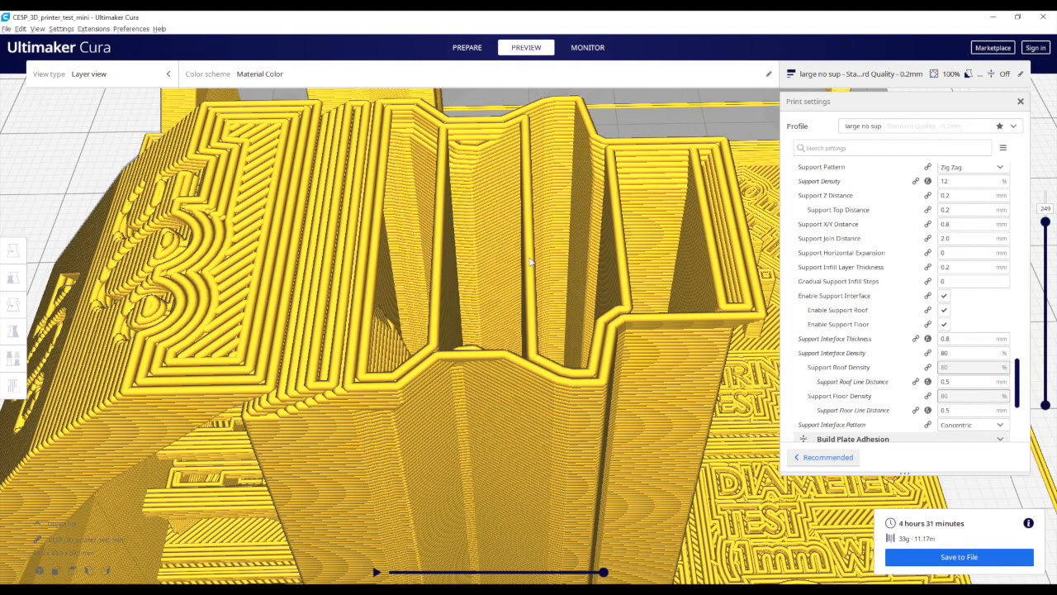
{"action": "right_click_drag", "start_coordinate": [519, 328], "coordinate": [507, 287]}
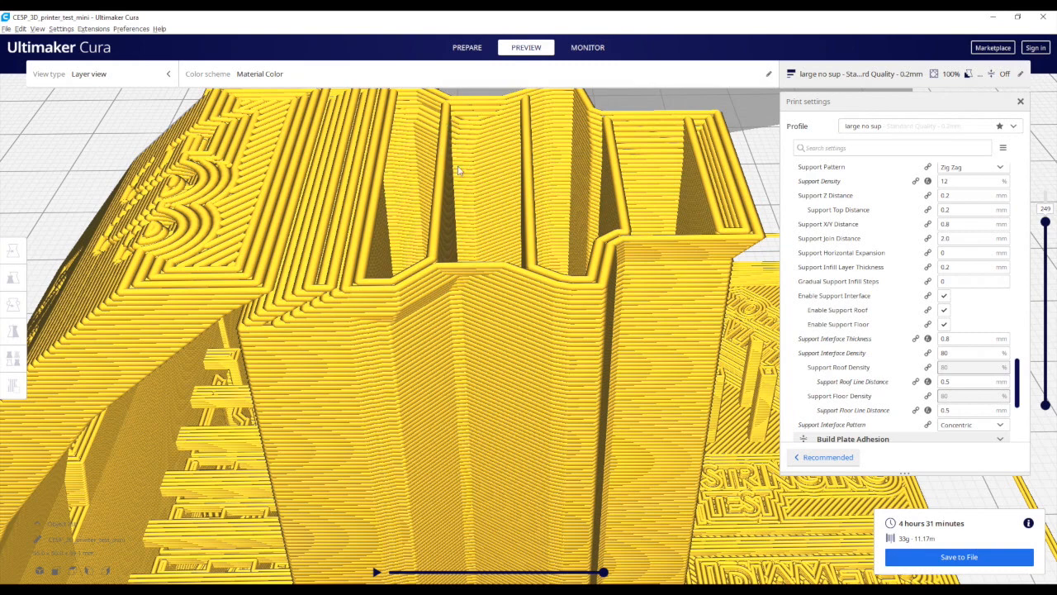
{"action": "right_click_drag", "start_coordinate": [466, 214], "coordinate": [463, 229]}
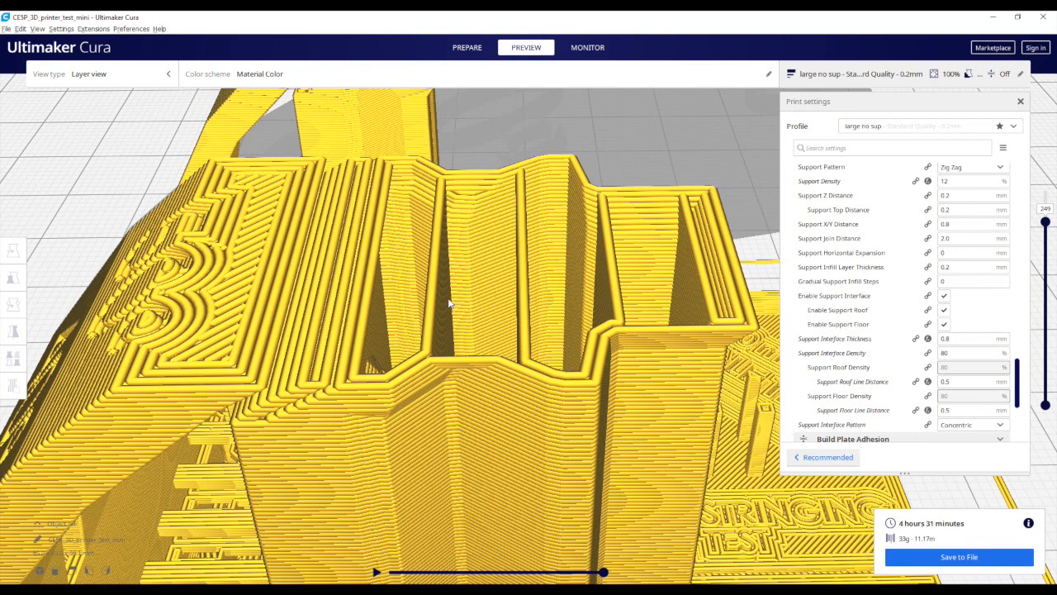
{"action": "right_click_drag", "start_coordinate": [449, 304], "coordinate": [465, 239]}
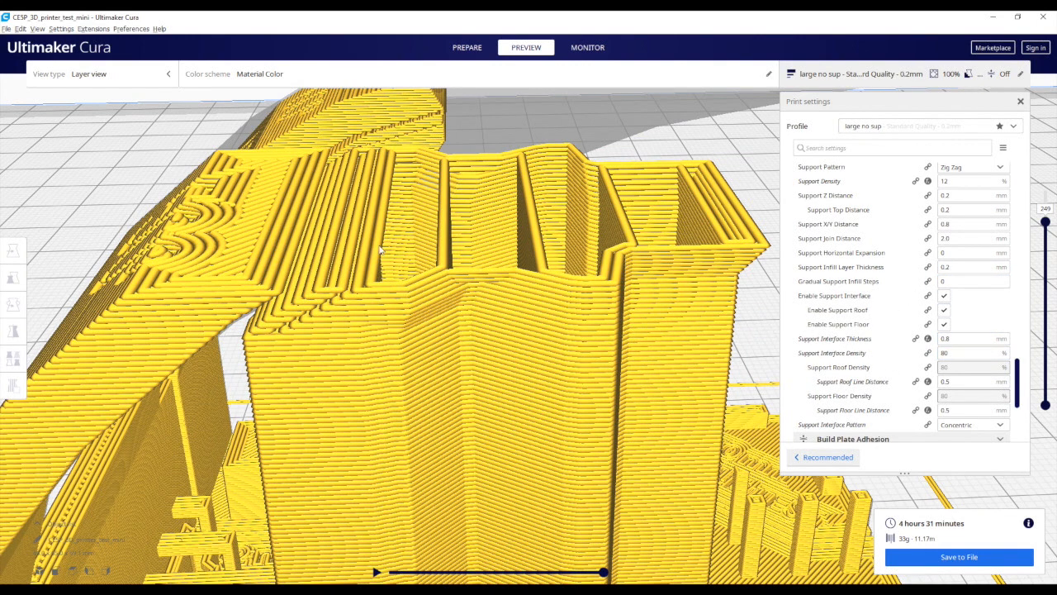
{"action": "scroll", "coordinate": [458, 236], "scroll_direction": "down", "scroll_amount": 3}
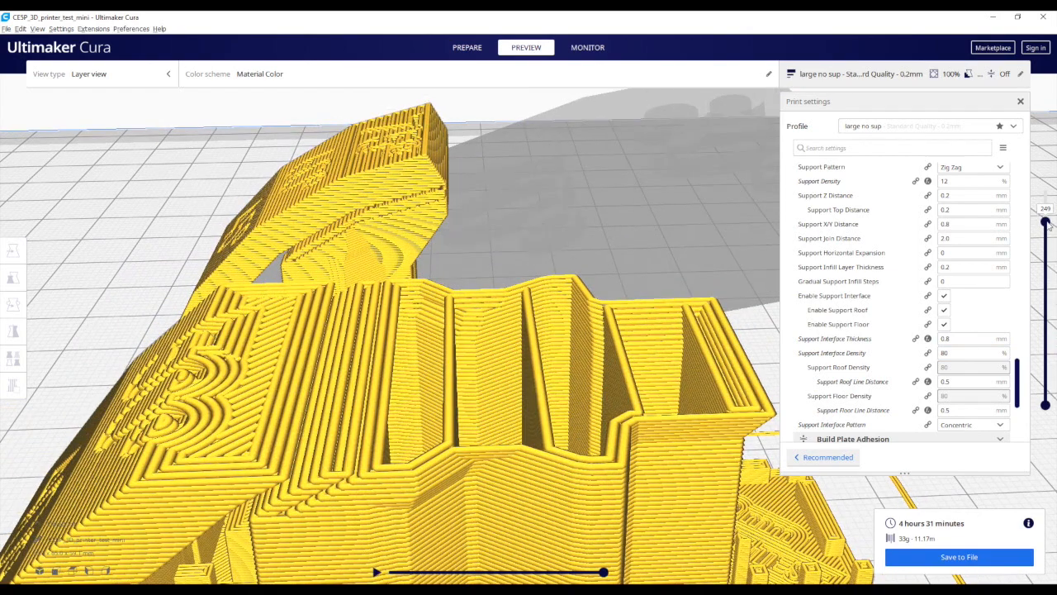
Step: Raise the layer view to layer 276, examine the support interface following the large arch's underside and review the remaining interface settings
{"action": "left_click_drag", "start_coordinate": [1045, 223], "coordinate": [1045, 200]}
{"action": "right_click_drag", "start_coordinate": [454, 368], "coordinate": [392, 339]}
{"action": "middle_click_drag", "start_coordinate": [326, 334], "coordinate": [356, 339]}
{"action": "right_click_drag", "start_coordinate": [357, 339], "coordinate": [347, 328]}
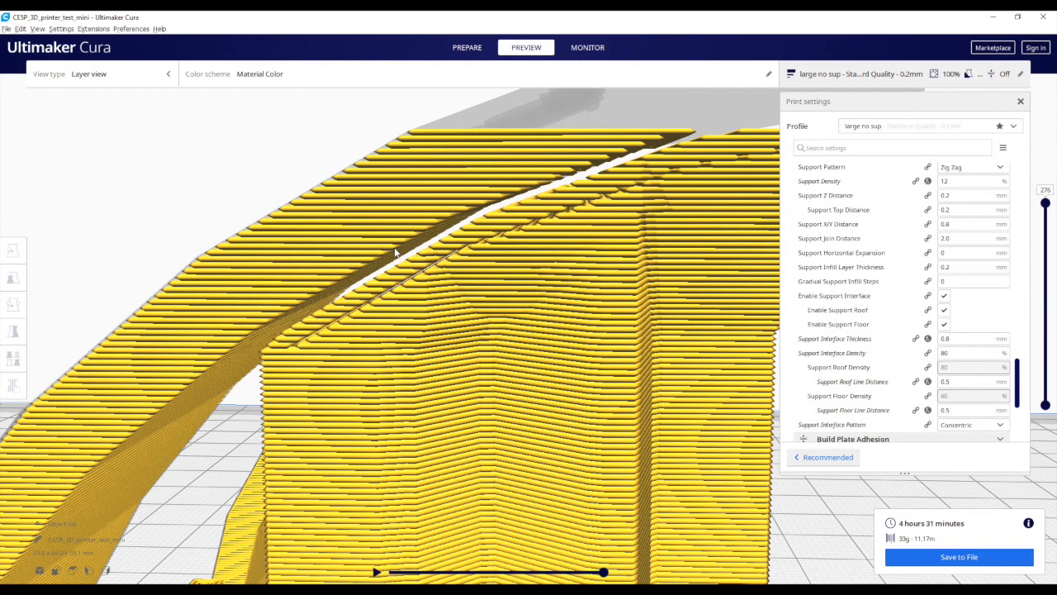
{"action": "right_click_drag", "start_coordinate": [371, 287], "coordinate": [401, 288]}
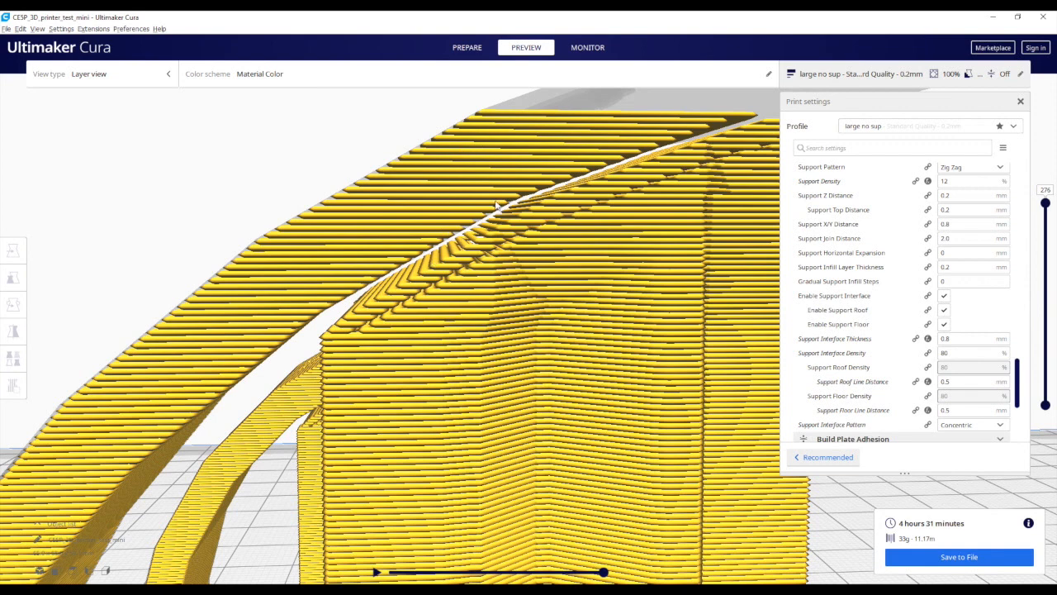
{"action": "right_click_drag", "start_coordinate": [518, 213], "coordinate": [504, 220]}
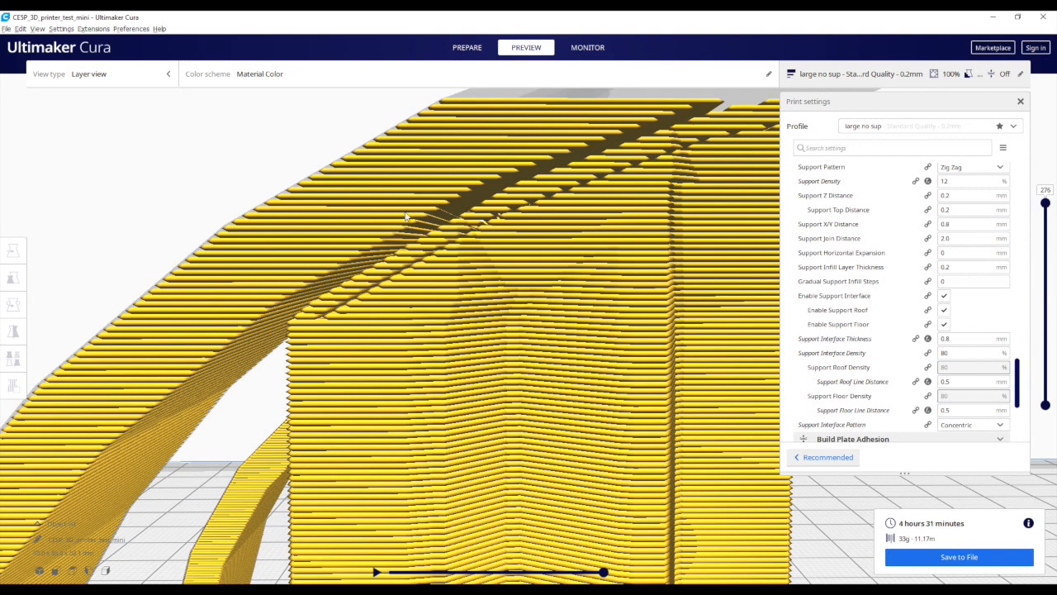
{"action": "right_click_drag", "start_coordinate": [377, 231], "coordinate": [386, 241]}
{"action": "right_click_drag", "start_coordinate": [448, 265], "coordinate": [450, 260]}
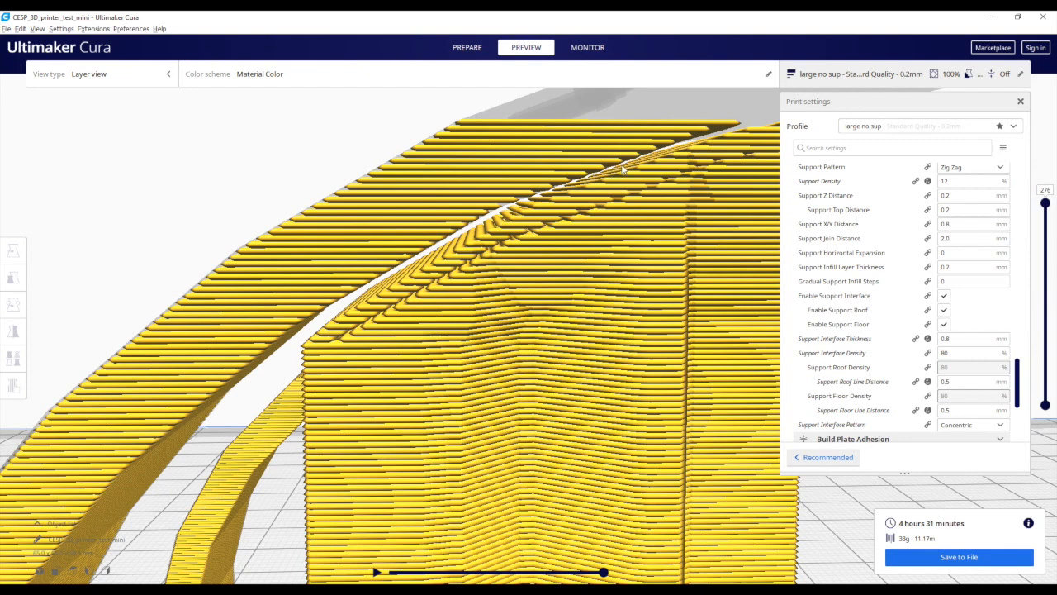
{"action": "right_click_drag", "start_coordinate": [604, 231], "coordinate": [588, 229]}
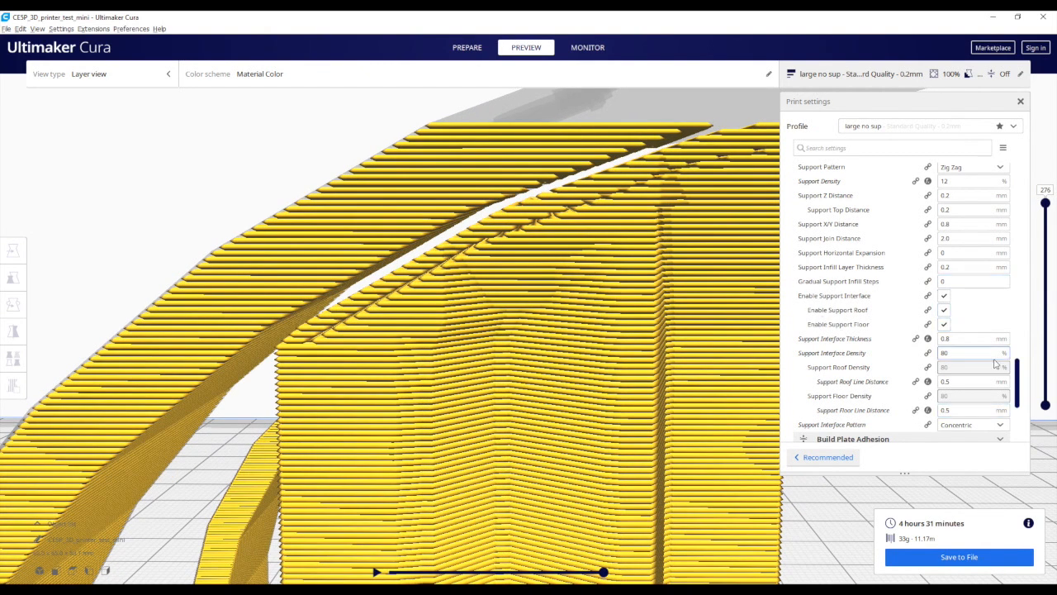
{"action": "scroll", "coordinate": [1024, 378], "scroll_direction": "down", "scroll_amount": 2}
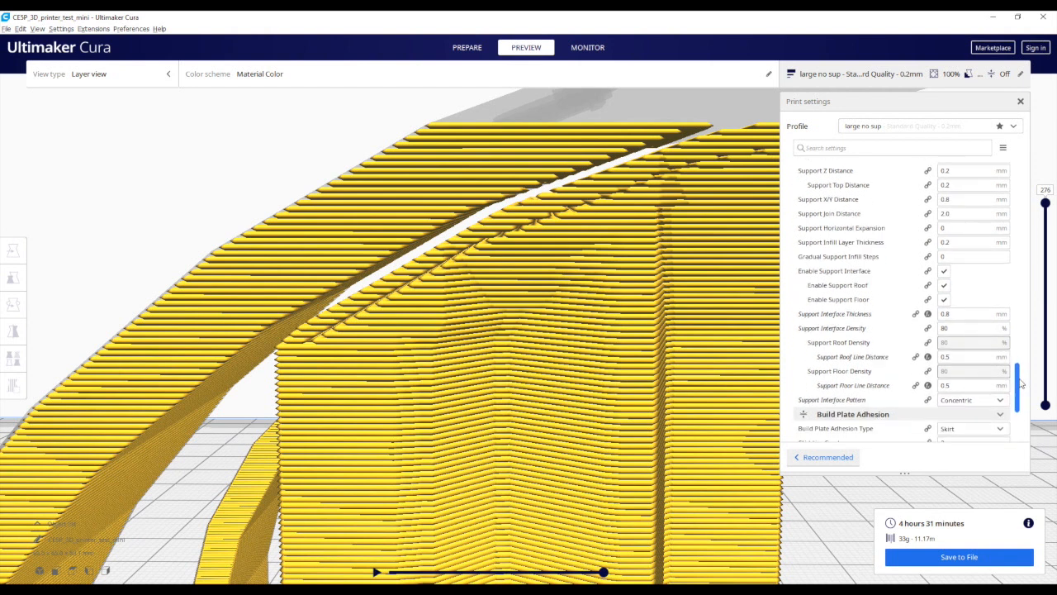
Step: Review the Support Interface Thickness, Density and line distance settings and inspect the gap between the large arch and its support
{"action": "left_click_drag", "start_coordinate": [1019, 381], "coordinate": [1019, 382]}
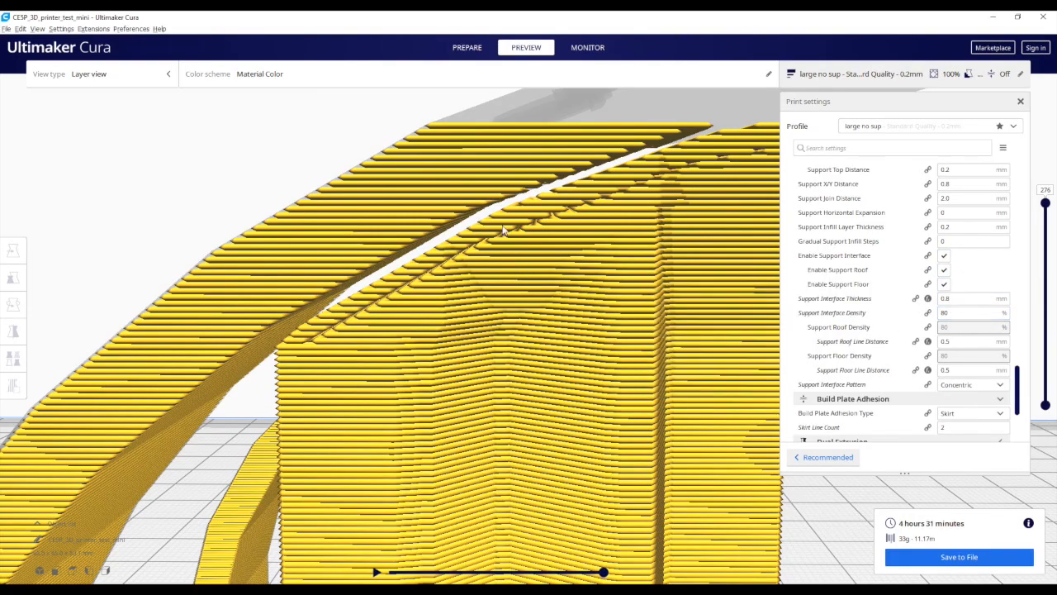
{"action": "right_click_drag", "start_coordinate": [502, 222], "coordinate": [545, 211]}
{"action": "right_click_drag", "start_coordinate": [461, 241], "coordinate": [425, 252]}
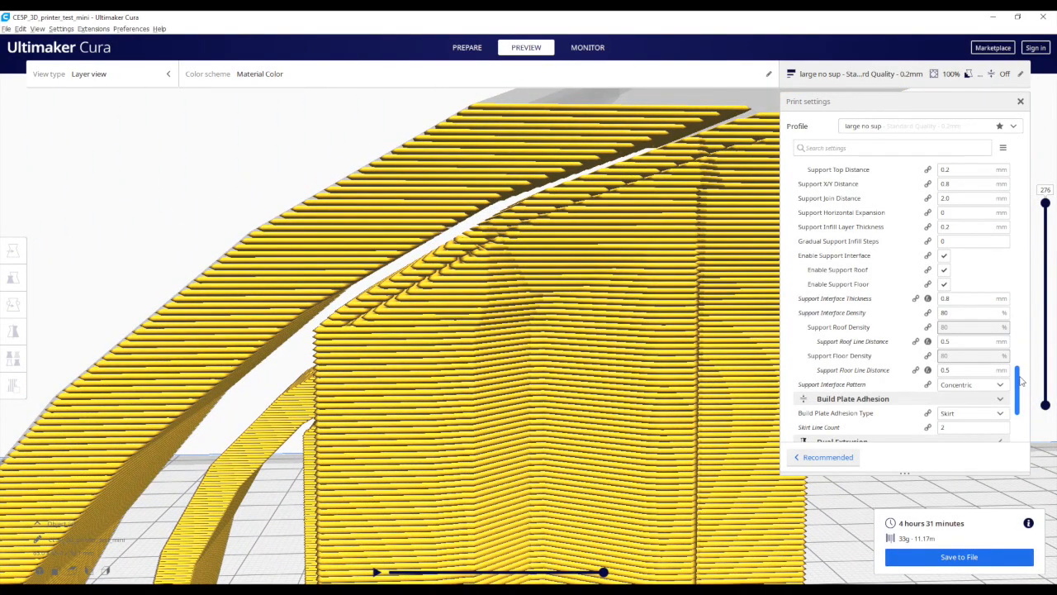
{"action": "left_click_drag", "start_coordinate": [1021, 379], "coordinate": [1020, 383]}
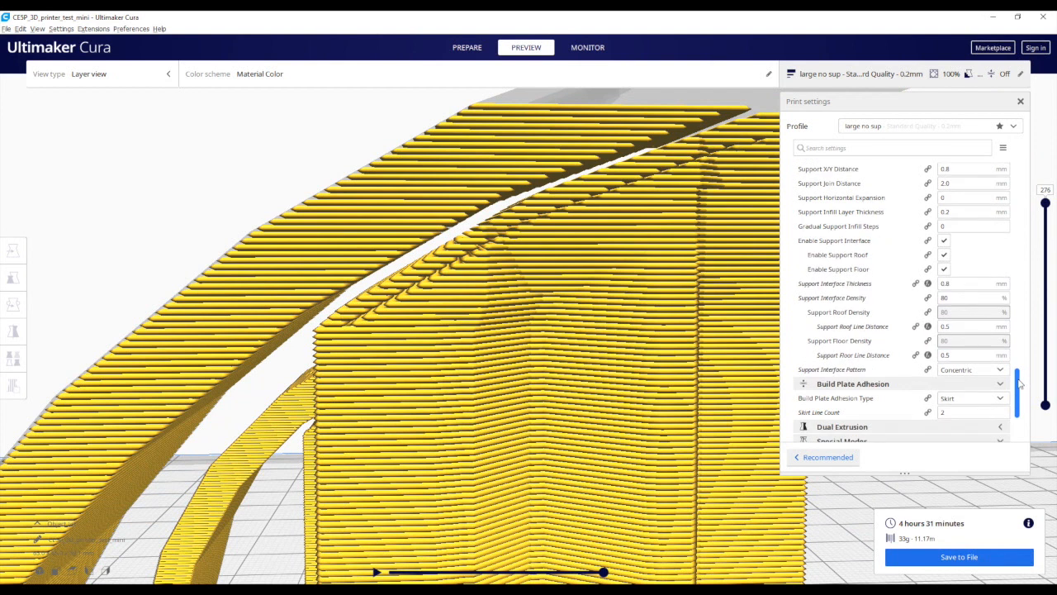
{"action": "scroll", "coordinate": [1021, 382], "scroll_direction": "down", "scroll_amount": 3}
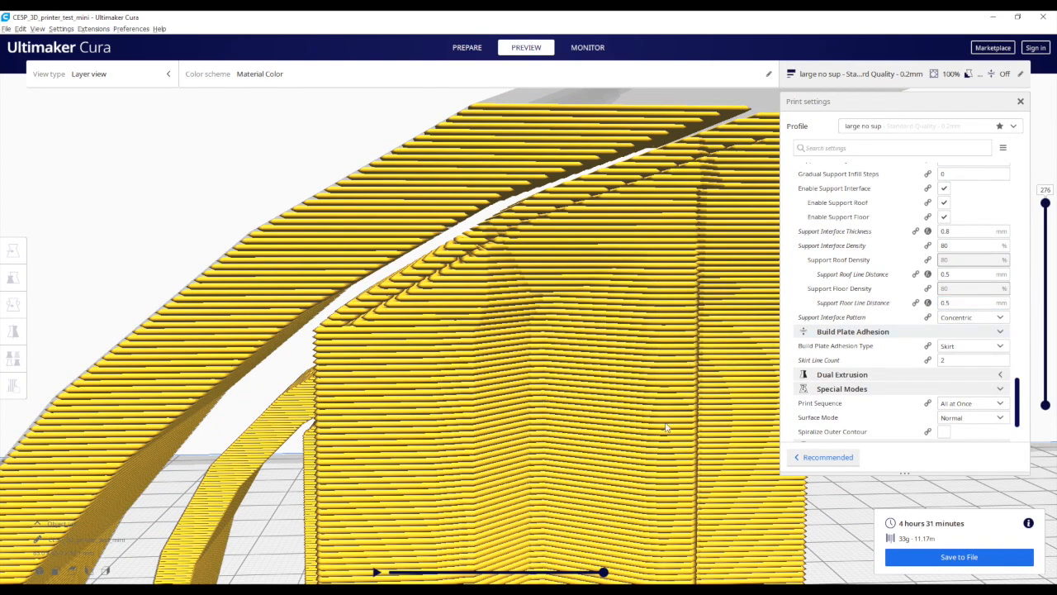
Step: Examine the printed layers where the large support column meets the model's base
{"action": "middle_click_drag", "start_coordinate": [615, 481], "coordinate": [602, 409]}
{"action": "right_click_drag", "start_coordinate": [589, 283], "coordinate": [566, 283]}
{"action": "scroll", "coordinate": [584, 246], "scroll_direction": "down", "scroll_amount": 2}
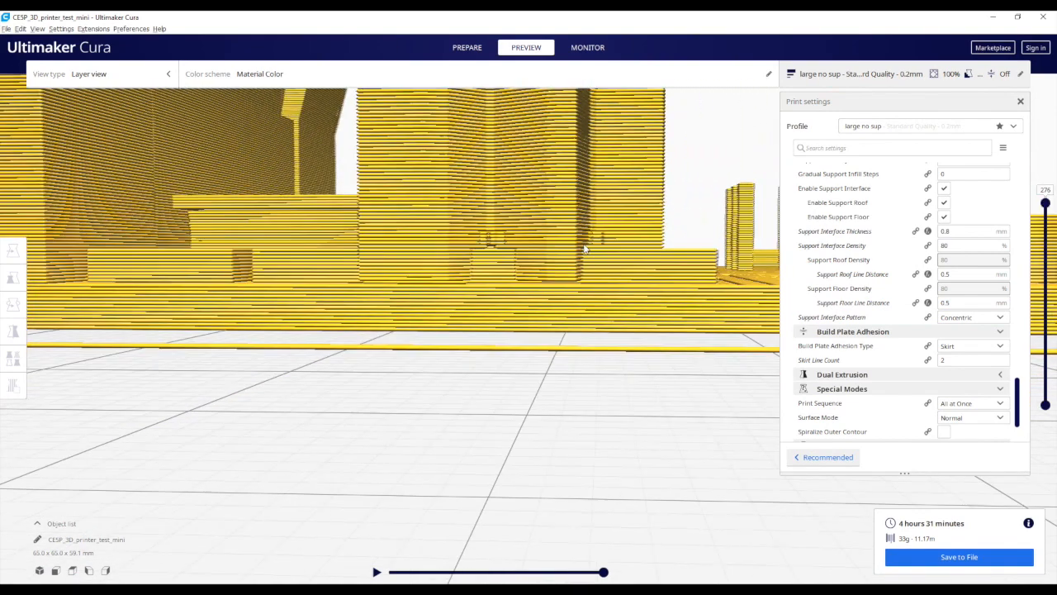
{"action": "scroll", "coordinate": [585, 258], "scroll_direction": "up", "scroll_amount": 2}
{"action": "middle_click_drag", "start_coordinate": [576, 258], "coordinate": [555, 296]}
{"action": "scroll", "coordinate": [528, 299], "scroll_direction": "up", "scroll_amount": 2}
{"action": "scroll", "coordinate": [528, 299], "scroll_direction": "up", "scroll_amount": 2}
{"action": "scroll", "coordinate": [553, 301], "scroll_direction": "up", "scroll_amount": 1}
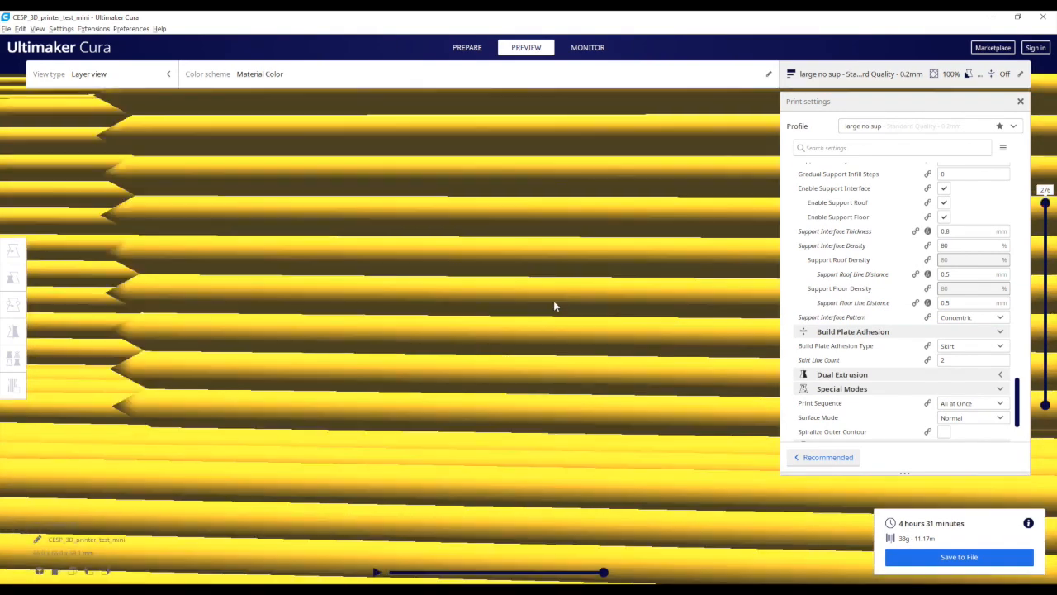
Step: Inspect the hole test blocks and the small opening at the foot of the support column from several angles
{"action": "scroll", "coordinate": [554, 301], "scroll_direction": "down", "scroll_amount": 3}
{"action": "right_click_drag", "start_coordinate": [525, 245], "coordinate": [632, 270]}
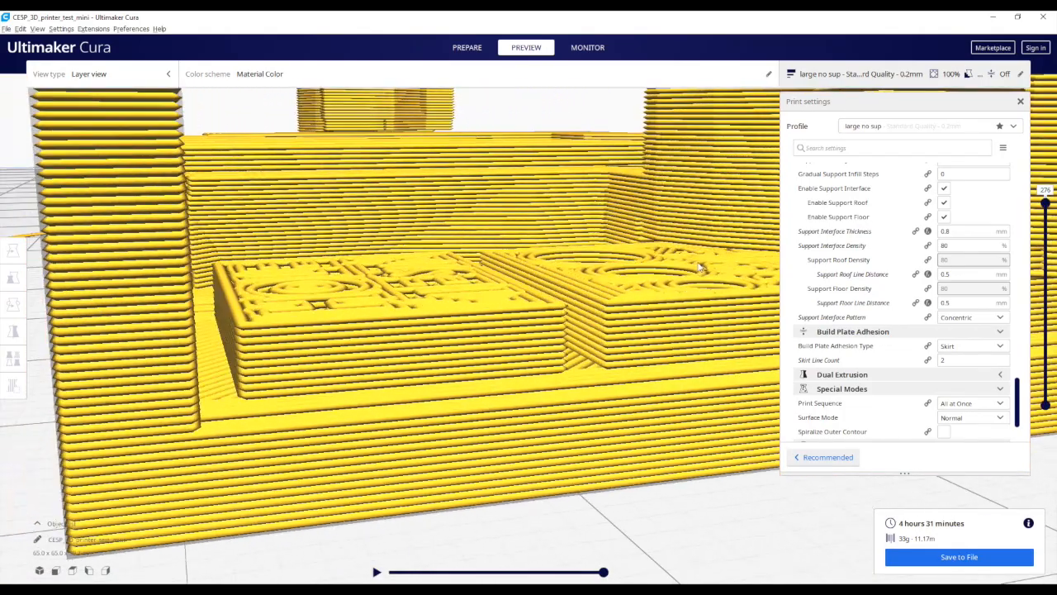
{"action": "middle_click_drag", "start_coordinate": [632, 271], "coordinate": [601, 276]}
{"action": "right_click_drag", "start_coordinate": [602, 277], "coordinate": [517, 278]}
{"action": "right_click_drag", "start_coordinate": [465, 323], "coordinate": [534, 309]}
{"action": "scroll", "coordinate": [566, 255], "scroll_direction": "up", "scroll_amount": 2}
{"action": "right_click_drag", "start_coordinate": [573, 253], "coordinate": [595, 309]}
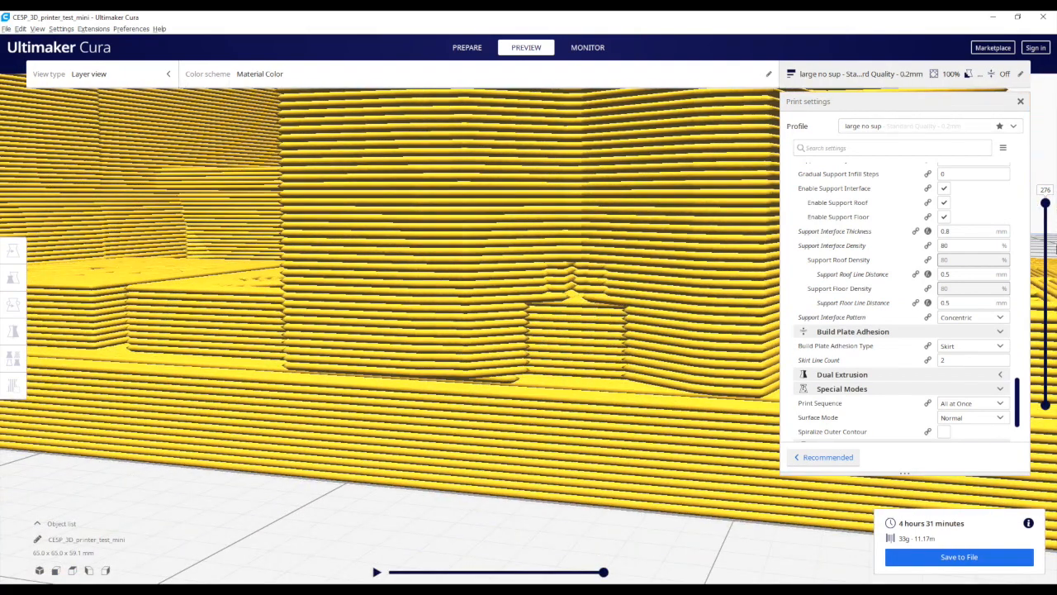
Step: Lower the layer view to layer 32 and examine the support walls and dense lines just above the base
{"action": "left_click_drag", "start_coordinate": [1045, 203], "coordinate": [1043, 380]}
{"action": "right_click_drag", "start_coordinate": [644, 281], "coordinate": [558, 379]}
{"action": "mouse_move", "coordinate": [1046, 374]}
{"action": "left_mouse_down"}
{"action": "mouse_move", "coordinate": [1052, 397]}
{"action": "mouse_move", "coordinate": [1047, 370]}
{"action": "left_mouse_up"}
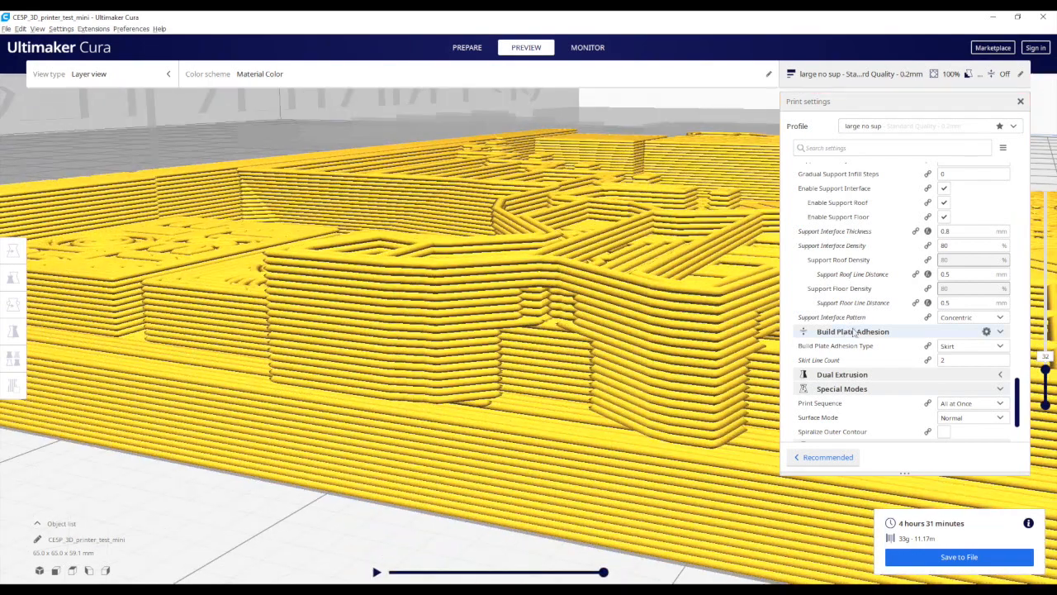
{"action": "scroll", "coordinate": [583, 388], "scroll_direction": "down", "scroll_amount": 5}
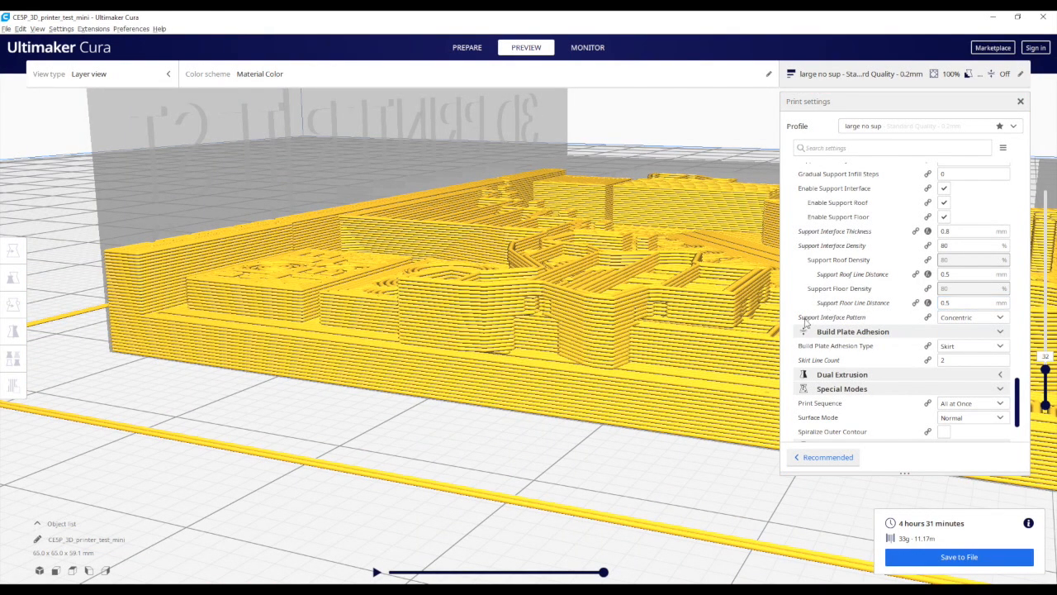
Step: Look through the Support Interface Pattern options and leave the pattern on Concentric
{"action": "left_click", "coordinate": [995, 320]}
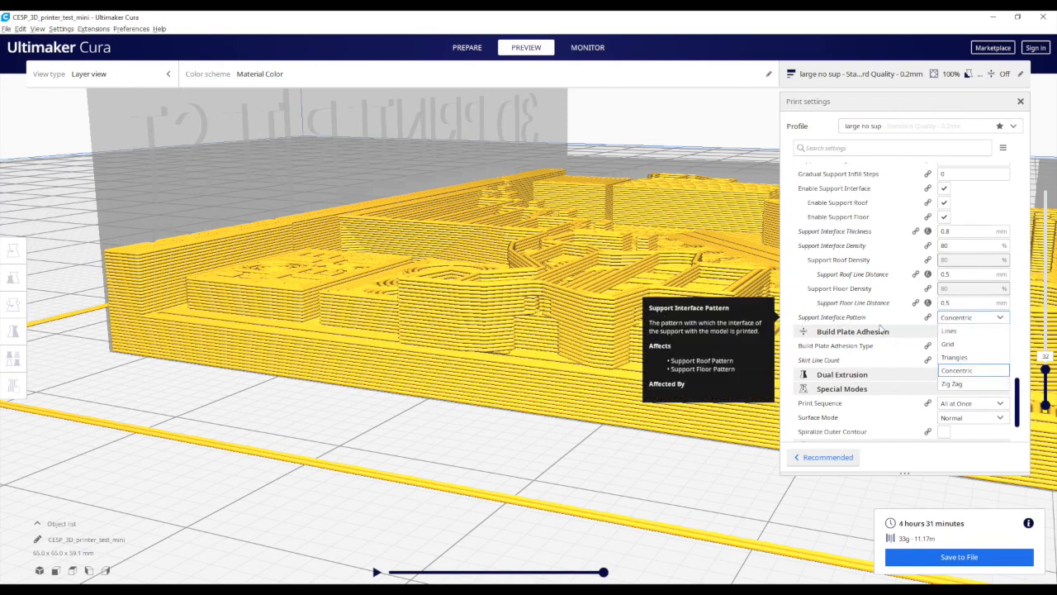
{"action": "left_click", "coordinate": [804, 306]}
{"action": "scroll", "coordinate": [606, 301], "scroll_direction": "up", "scroll_amount": 1}
{"action": "scroll", "coordinate": [578, 309], "scroll_direction": "down", "scroll_amount": 6}
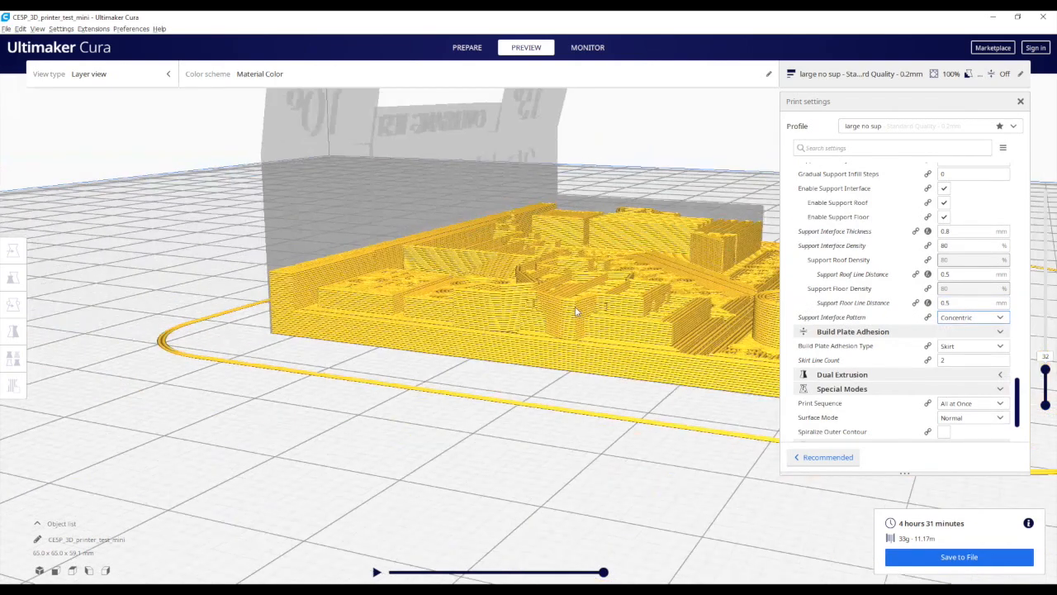
Step: Raise the layer view to layer 263 and inspect the supports beneath both overhang arches from several sides
{"action": "right_click_drag", "start_coordinate": [575, 309], "coordinate": [517, 357]}
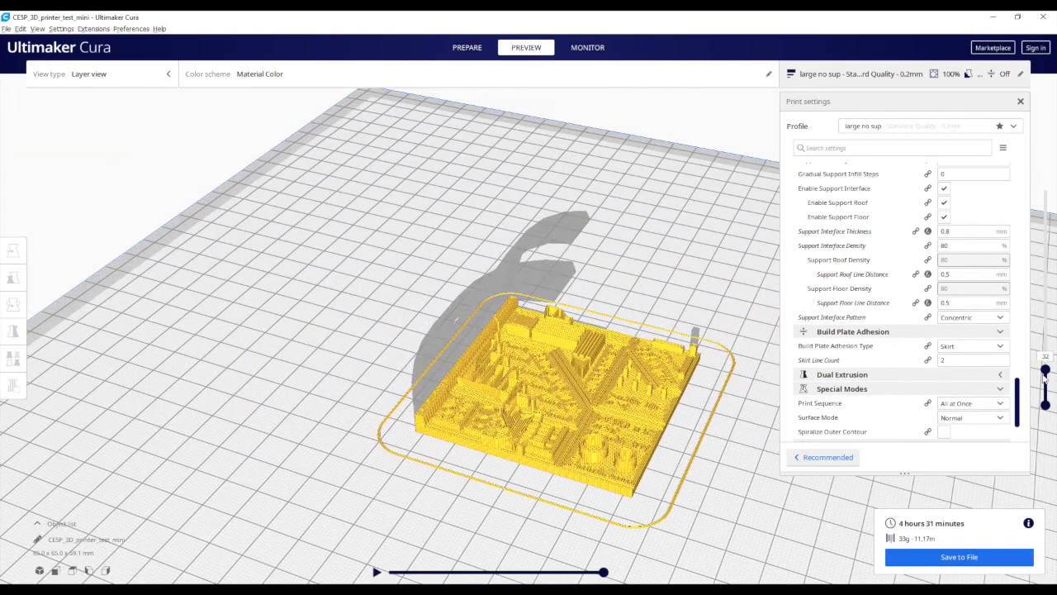
{"action": "left_click_drag", "start_coordinate": [1045, 369], "coordinate": [1045, 212]}
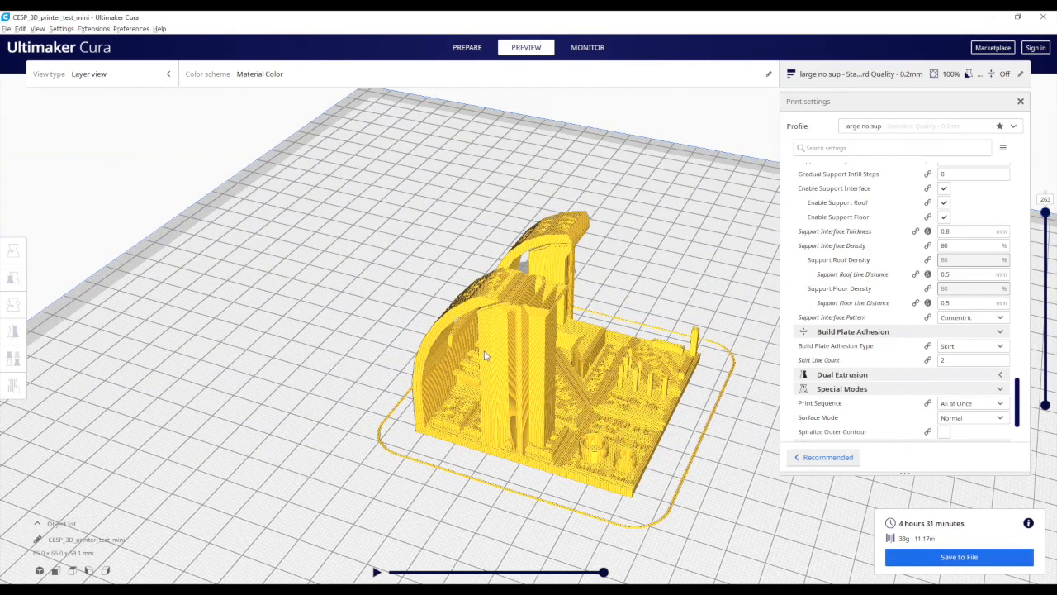
{"action": "right_click_drag", "start_coordinate": [485, 354], "coordinate": [532, 349]}
{"action": "scroll", "coordinate": [510, 315], "scroll_direction": "up", "scroll_amount": 5}
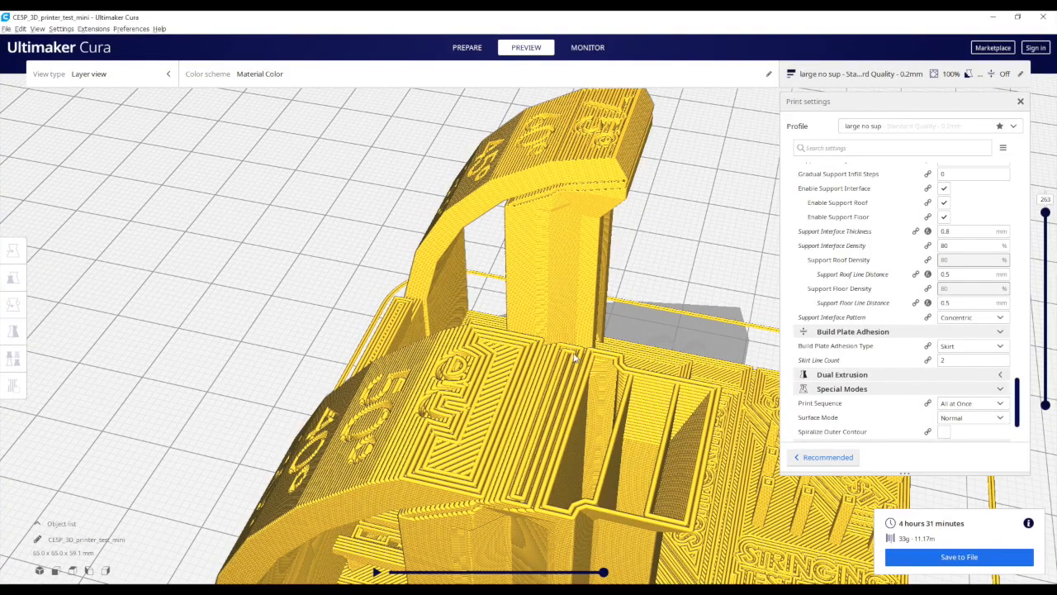
{"action": "right_click_drag", "start_coordinate": [535, 481], "coordinate": [562, 373]}
{"action": "scroll", "coordinate": [562, 374], "scroll_direction": "down", "scroll_amount": 10}
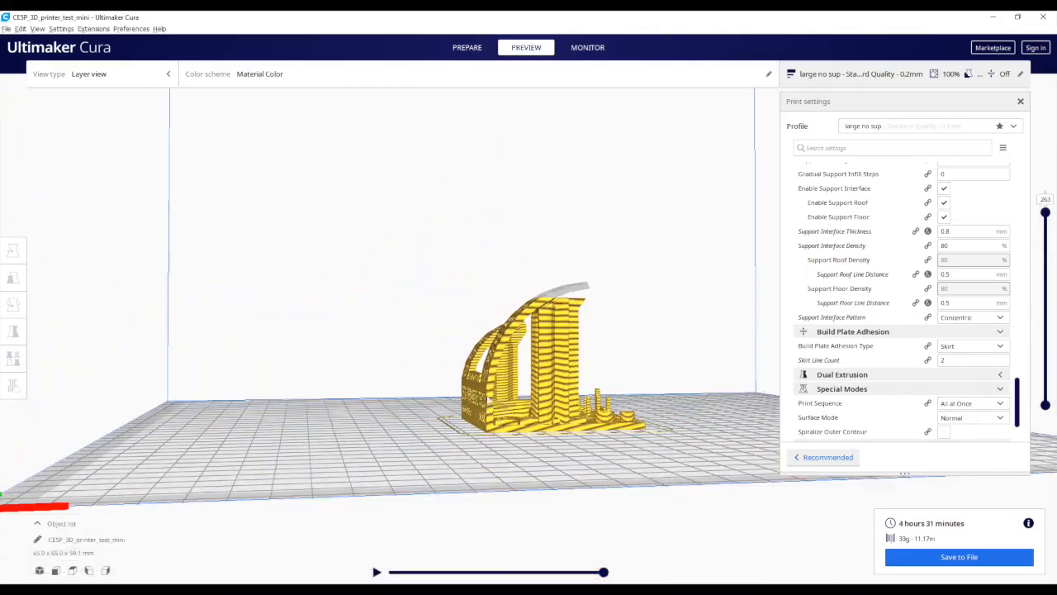
{"action": "scroll", "coordinate": [682, 430], "scroll_direction": "up", "scroll_amount": 10}
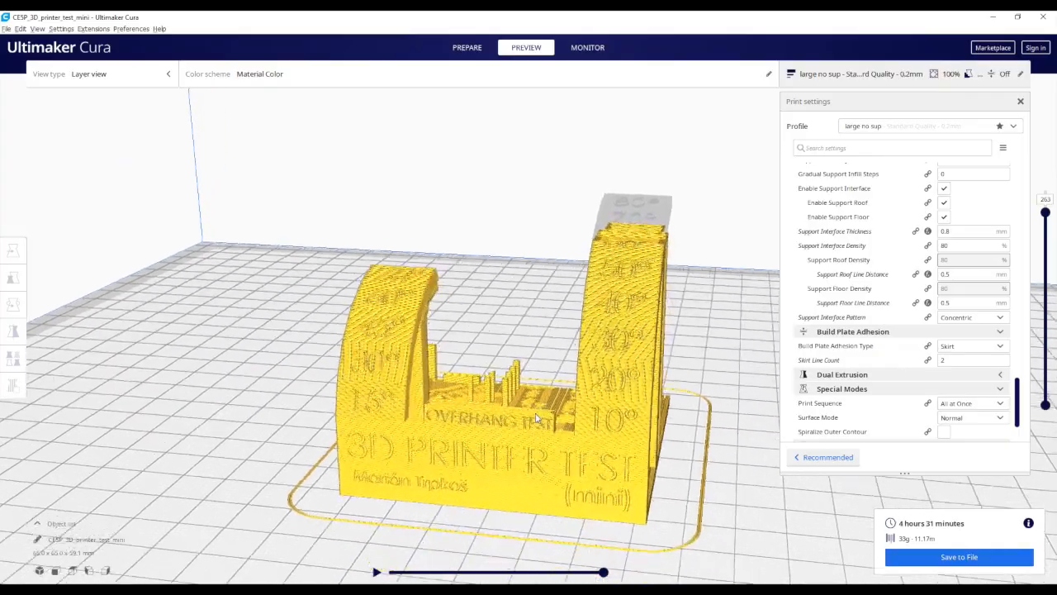
{"action": "right_click_drag", "start_coordinate": [581, 377], "coordinate": [469, 138]}
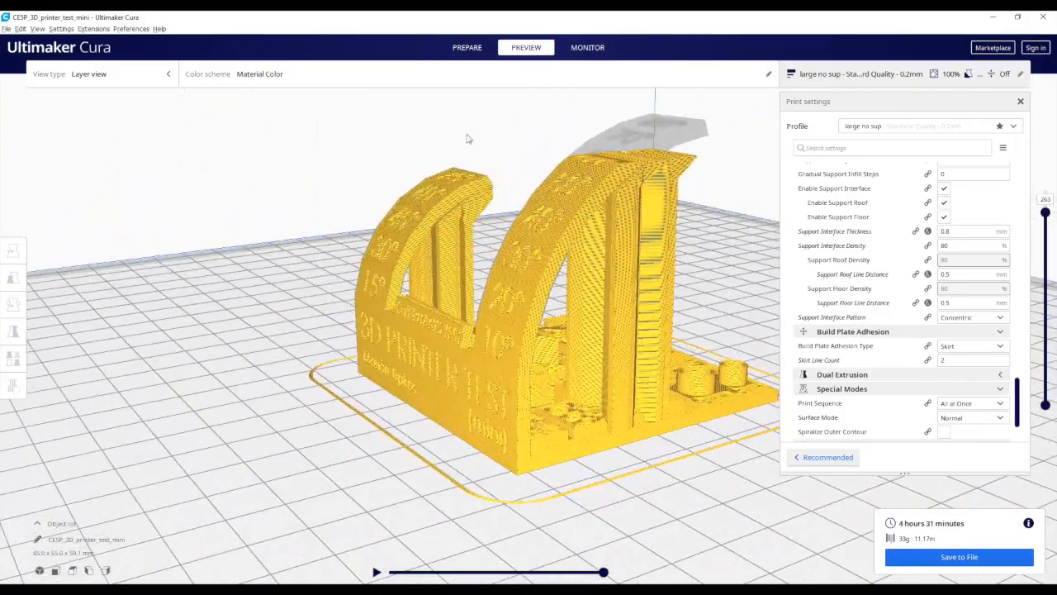
Step: Switch to the Prepare stage and inspect the model's overhang arches, bridging beams, support block and stringing posts
{"action": "left_click", "coordinate": [479, 50]}
{"action": "right_click_drag", "start_coordinate": [596, 401], "coordinate": [728, 463]}
{"action": "scroll", "coordinate": [507, 395], "scroll_direction": "up", "scroll_amount": 5}
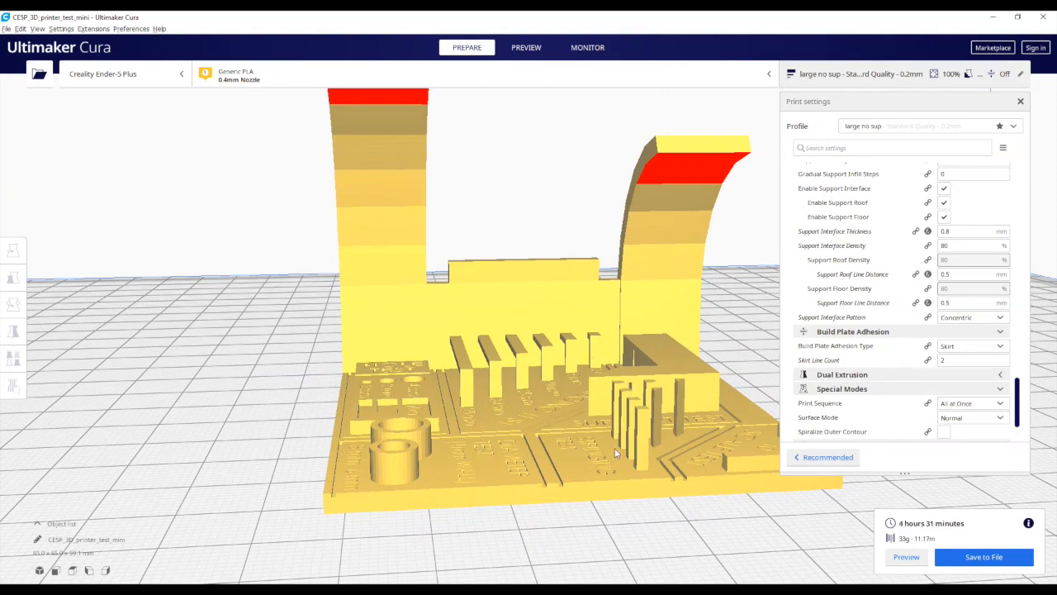
{"action": "mouse_move", "coordinate": [615, 447]}
{"action": "right_mouse_down"}
{"action": "mouse_move", "coordinate": [697, 459]}
{"action": "mouse_move", "coordinate": [622, 430]}
{"action": "right_mouse_up"}
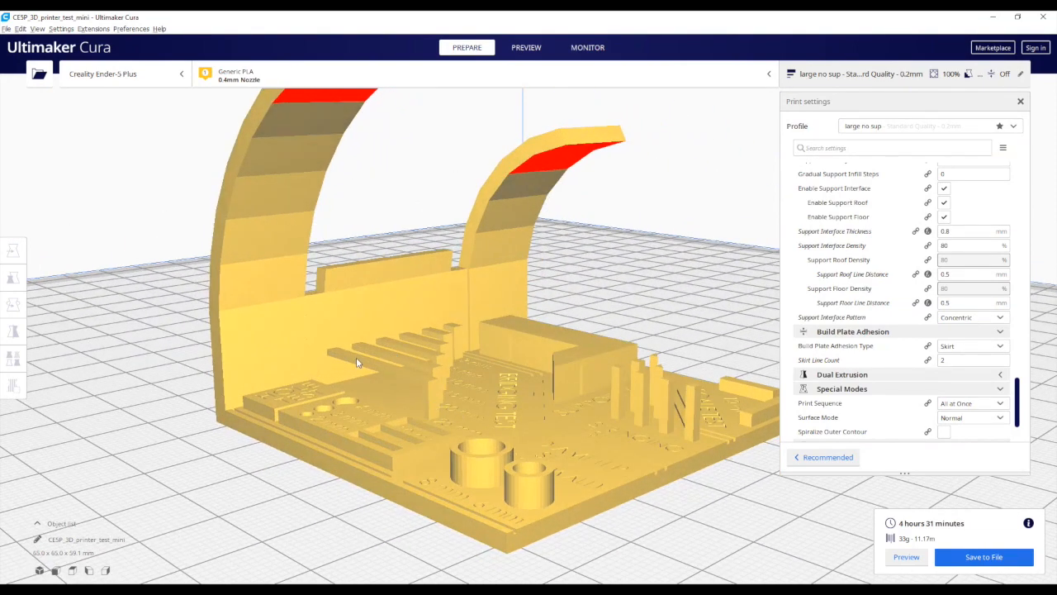
{"action": "scroll", "coordinate": [720, 393], "scroll_direction": "up", "scroll_amount": 10}
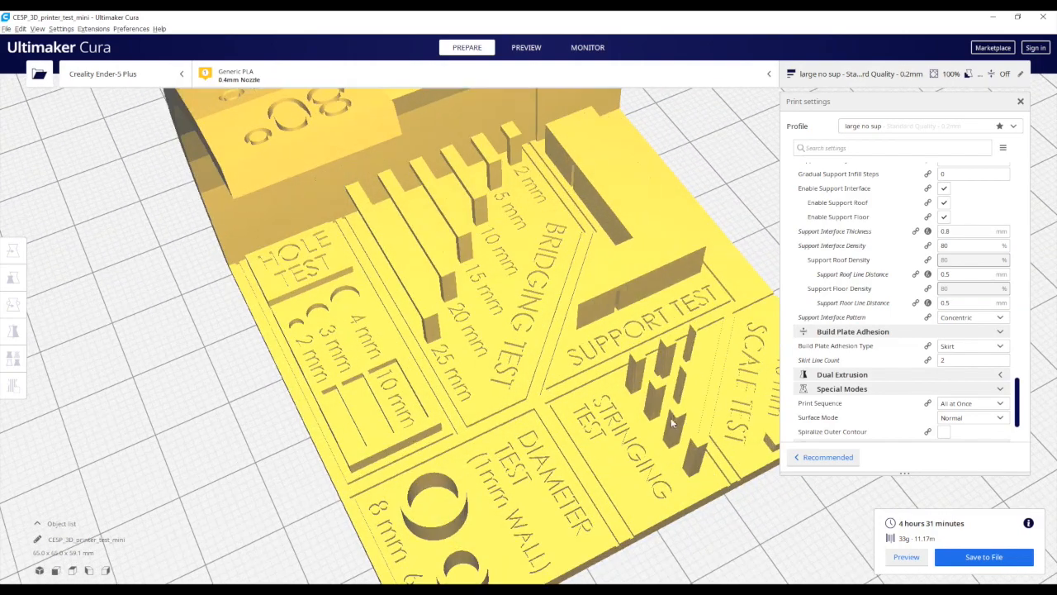
{"action": "right_click_drag", "start_coordinate": [608, 459], "coordinate": [682, 414]}
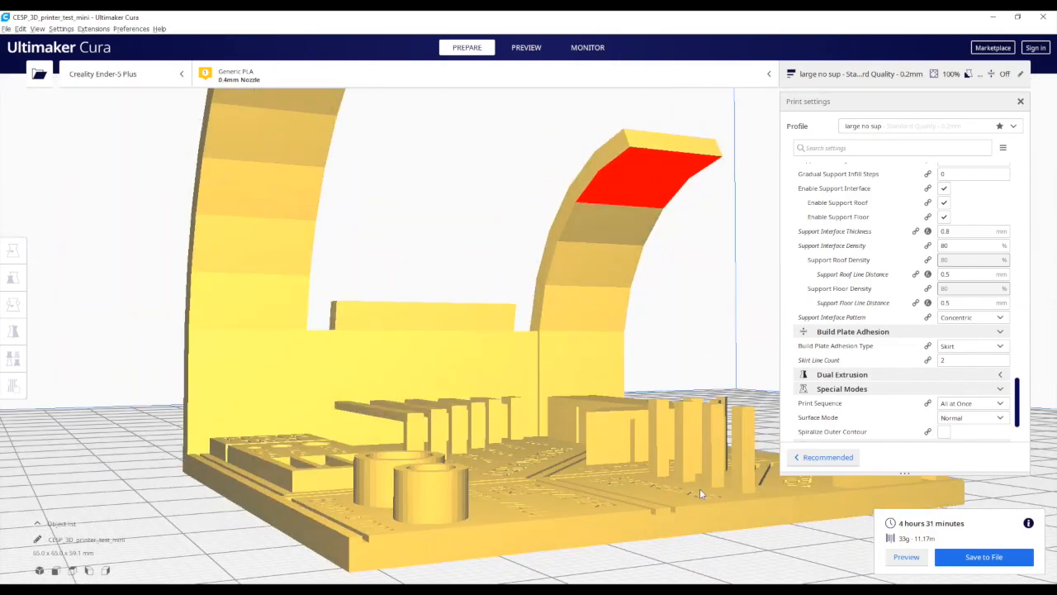
{"action": "right_click_drag", "start_coordinate": [699, 488], "coordinate": [773, 485]}
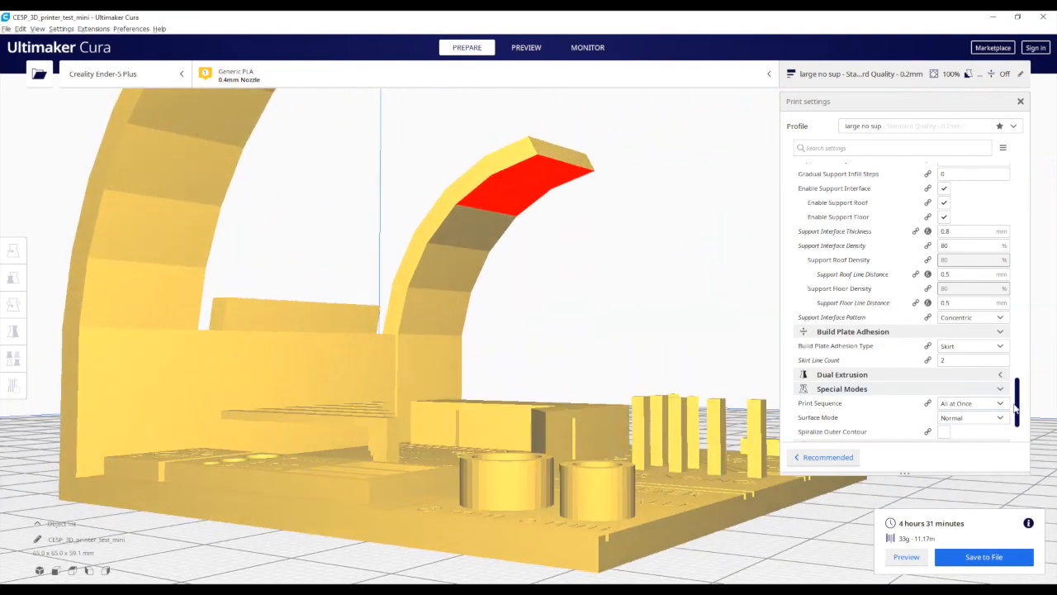
Step: Review the Travel settings for Retraction Distance and Retraction Speed and look at the stringing test posts
{"action": "left_click_drag", "start_coordinate": [1025, 402], "coordinate": [1021, 298]}
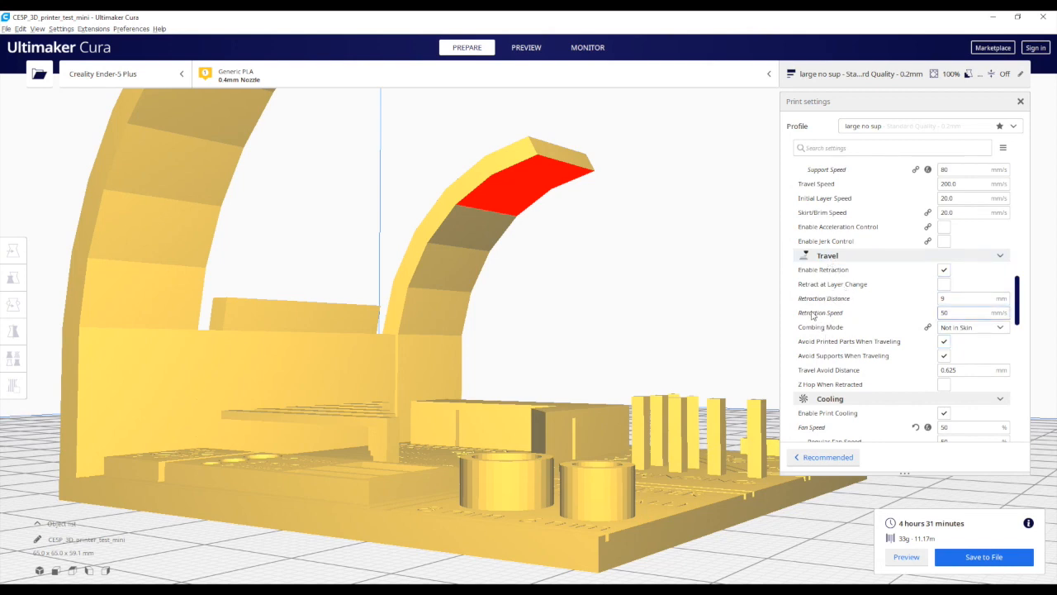
{"action": "mouse_move", "coordinate": [814, 314]}
{"action": "right_click_drag", "start_coordinate": [669, 407], "coordinate": [753, 435]}
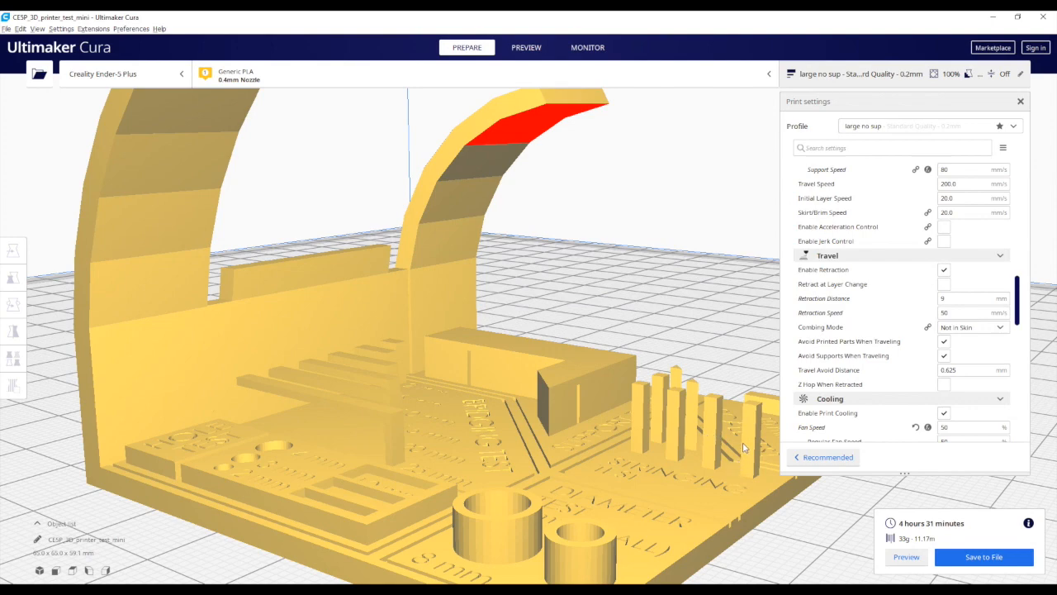
Step: Examine the bridging test beams and the hole test area from low and high angles
{"action": "right_click_drag", "start_coordinate": [715, 435], "coordinate": [448, 431]}
{"action": "scroll", "coordinate": [392, 461], "scroll_direction": "up", "scroll_amount": 5}
{"action": "right_click_drag", "start_coordinate": [470, 351], "coordinate": [503, 316]}
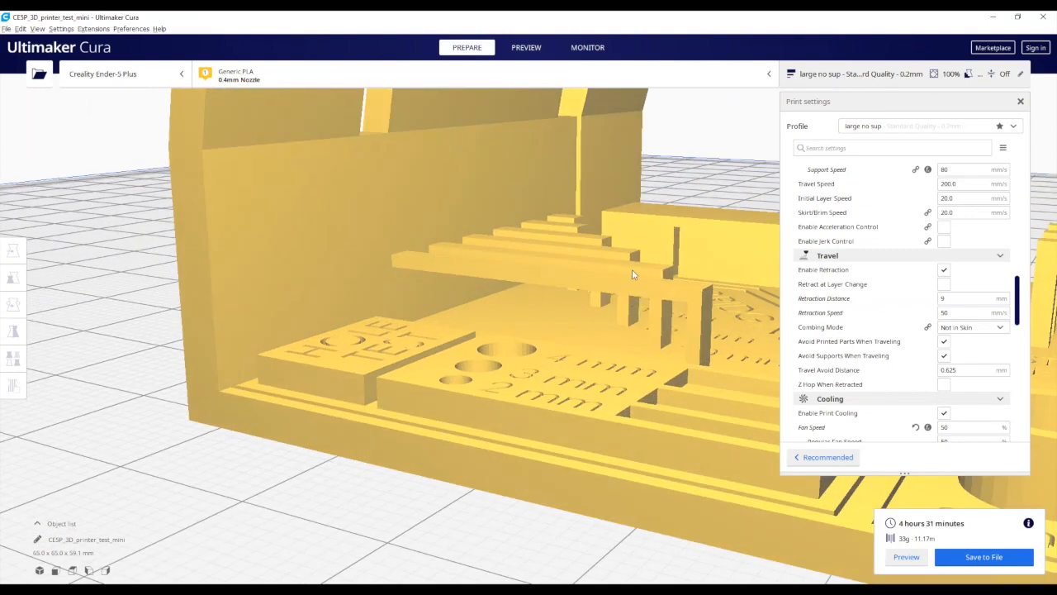
{"action": "right_click_drag", "start_coordinate": [631, 270], "coordinate": [609, 279]}
{"action": "right_click_drag", "start_coordinate": [613, 235], "coordinate": [618, 256]}
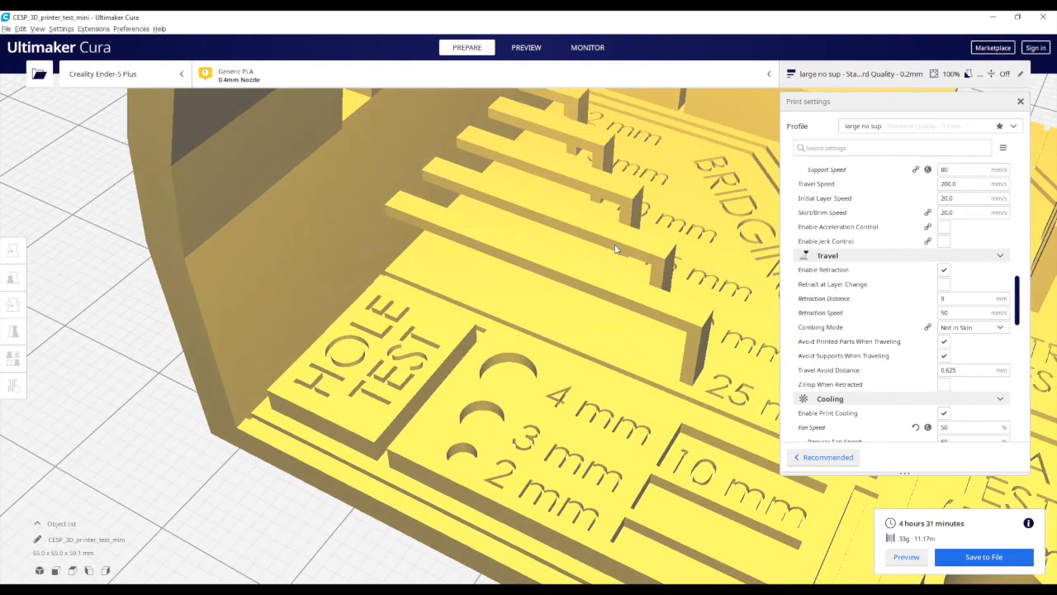
{"action": "right_click_drag", "start_coordinate": [617, 200], "coordinate": [611, 218]}
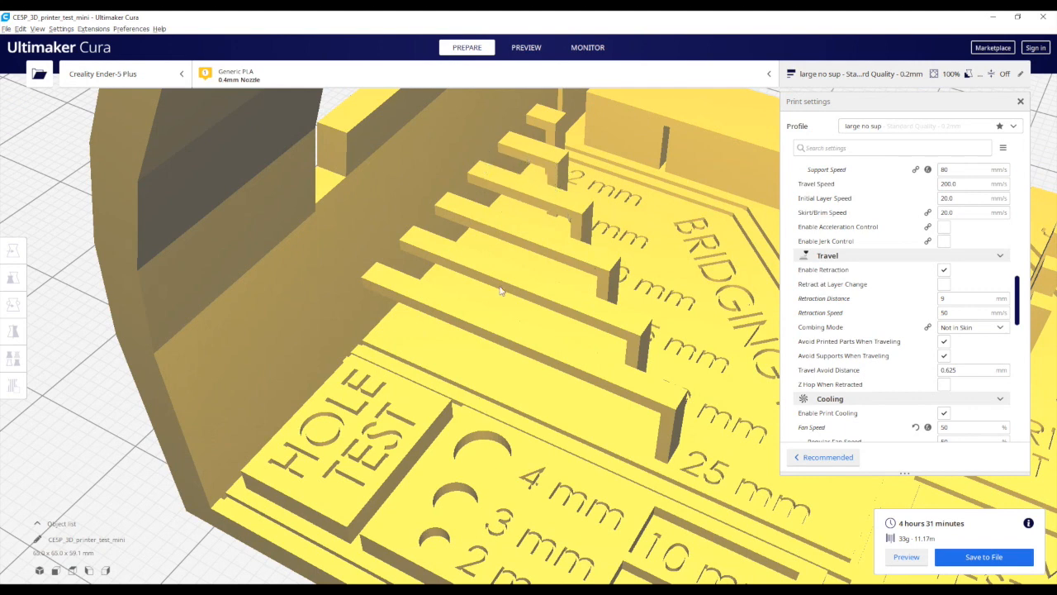
{"action": "right_click_drag", "start_coordinate": [531, 398], "coordinate": [52, 351]}
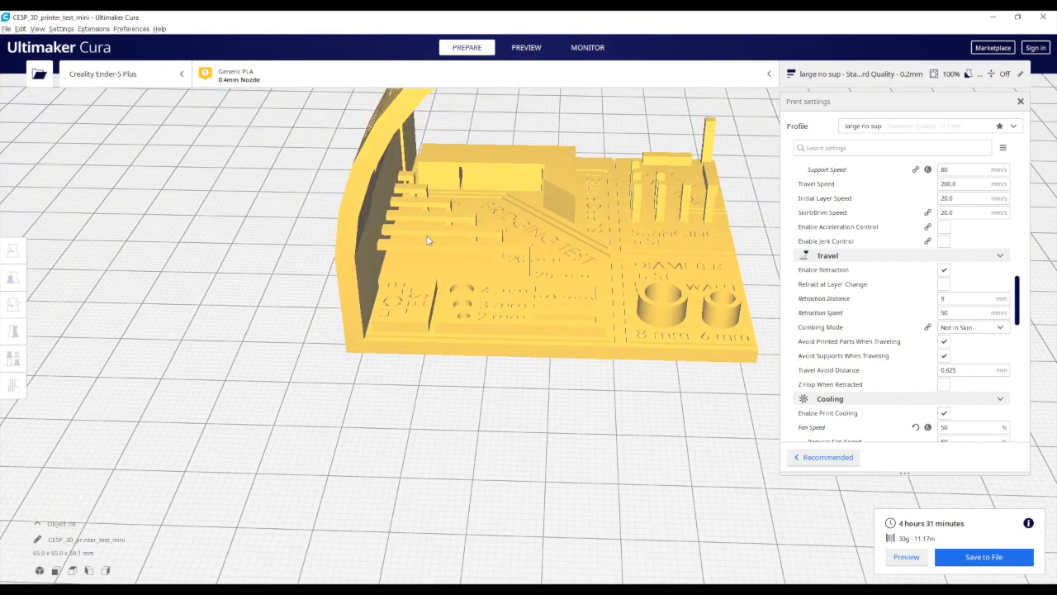
Step: Place a support blocker beneath the longest bridging test beams and select the blocker cube
{"action": "left_click", "coordinate": [451, 257]}
{"action": "middle_click_drag", "start_coordinate": [531, 238], "coordinate": [503, 283]}
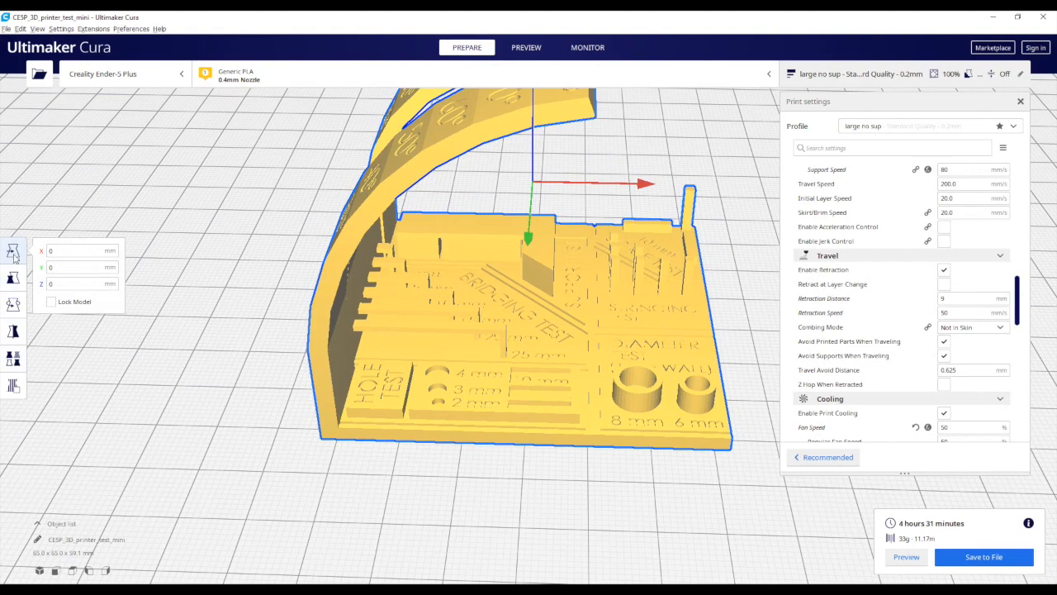
{"action": "left_click", "coordinate": [14, 388]}
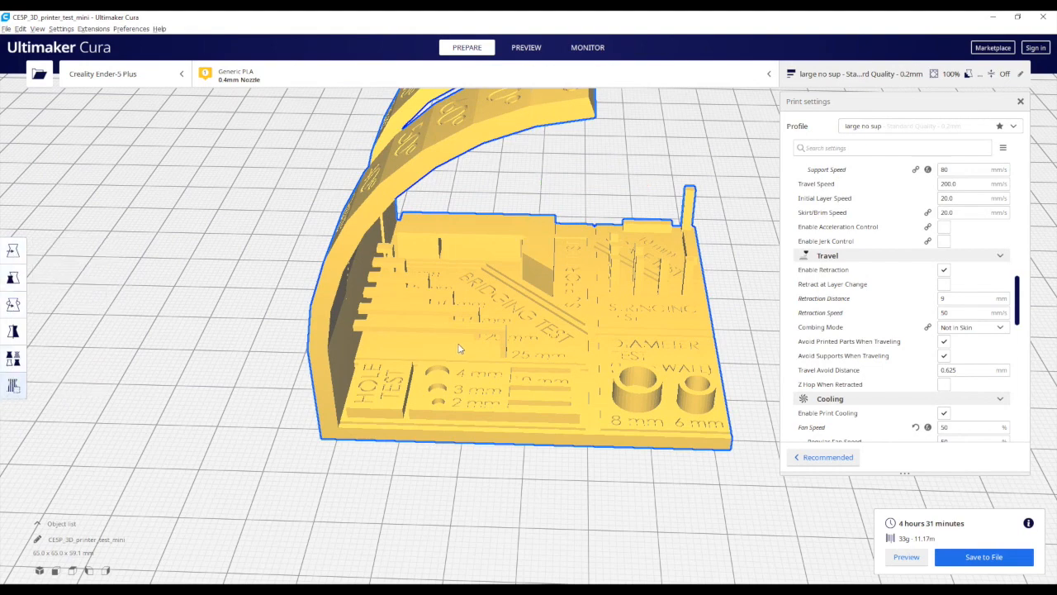
{"action": "right_click_drag", "start_coordinate": [458, 343], "coordinate": [463, 338]}
{"action": "scroll", "coordinate": [461, 345], "scroll_direction": "up", "scroll_amount": 3}
{"action": "right_click_drag", "start_coordinate": [412, 383], "coordinate": [467, 357]}
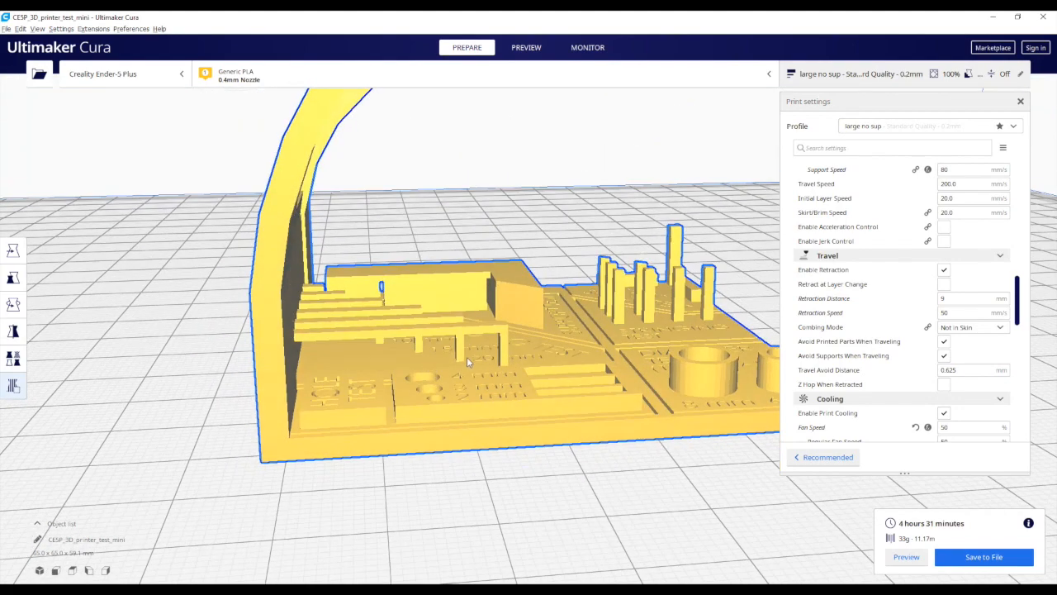
{"action": "left_click", "coordinate": [464, 362]}
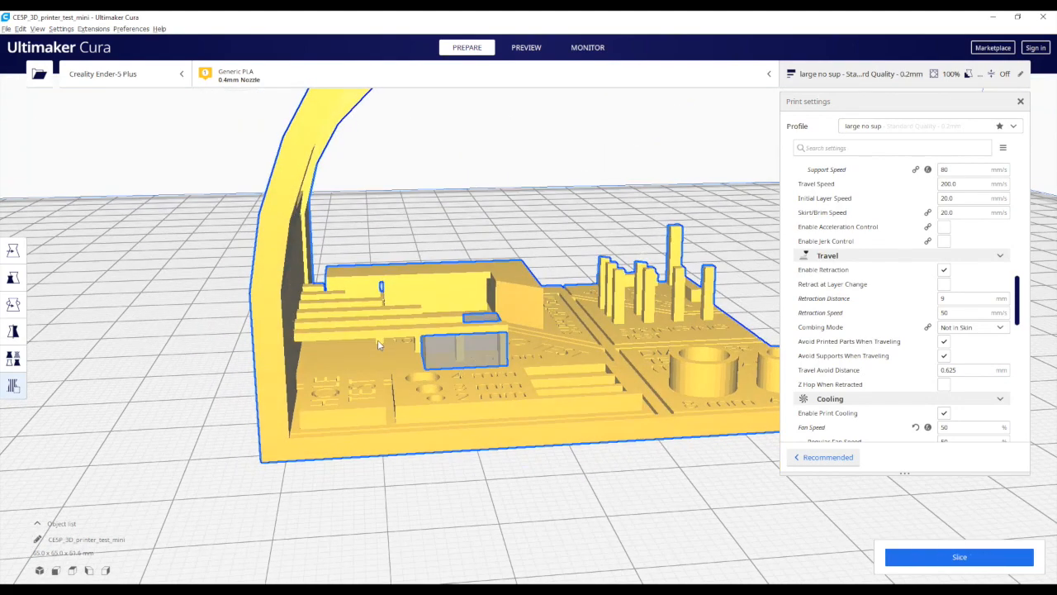
{"action": "right_click_drag", "start_coordinate": [378, 339], "coordinate": [372, 244]}
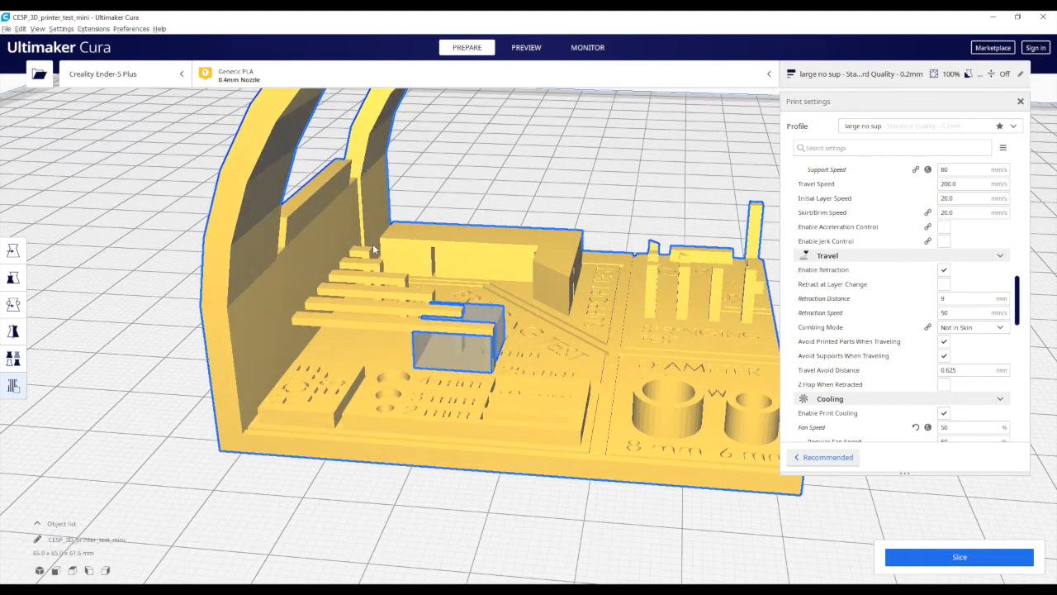
{"action": "left_click", "coordinate": [428, 349]}
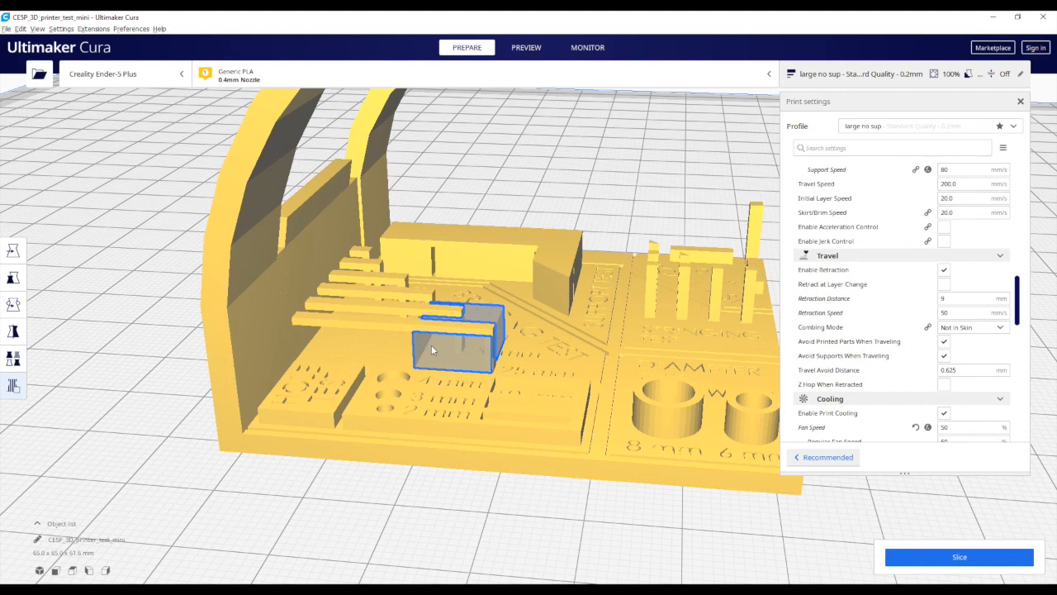
Step: Disable uniform scaling and stretch the support blocker to about 50.8 mm in X, 67.3 mm in Y and 12.7 mm in Z
{"action": "left_click", "coordinate": [12, 278]}
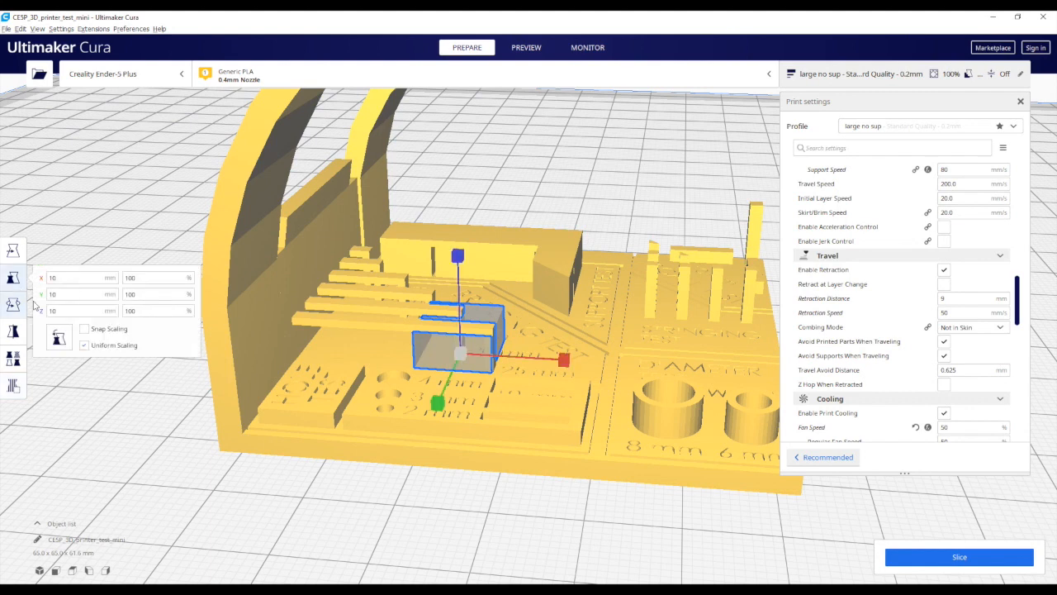
{"action": "left_click", "coordinate": [84, 345]}
{"action": "left_click_drag", "start_coordinate": [563, 359], "coordinate": [921, 394]}
{"action": "left_click_drag", "start_coordinate": [437, 403], "coordinate": [372, 583]}
{"action": "right_click_drag", "start_coordinate": [472, 391], "coordinate": [351, 419]}
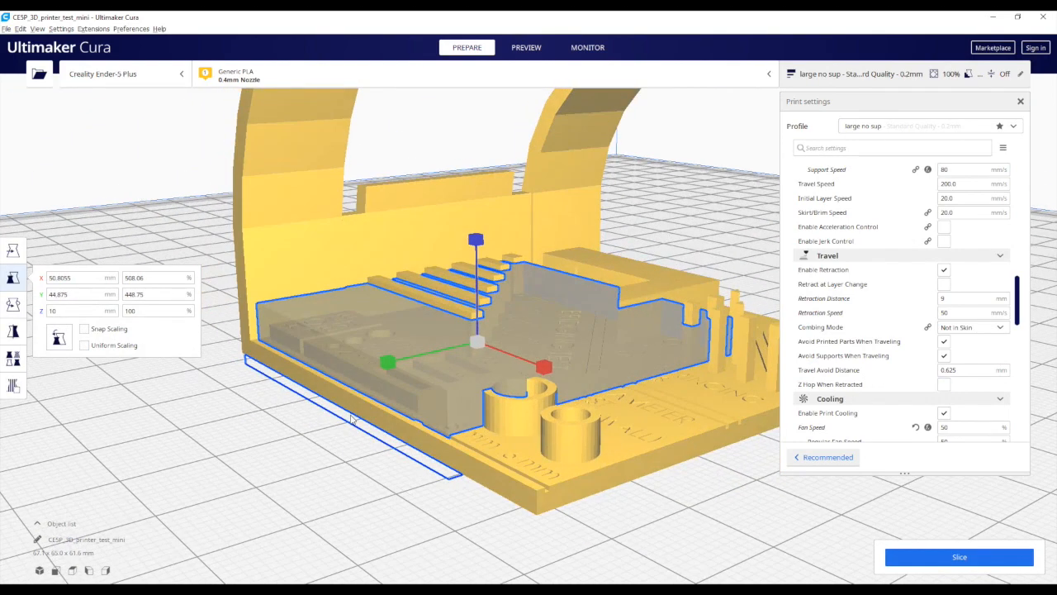
{"action": "left_click_drag", "start_coordinate": [391, 368], "coordinate": [221, 388]}
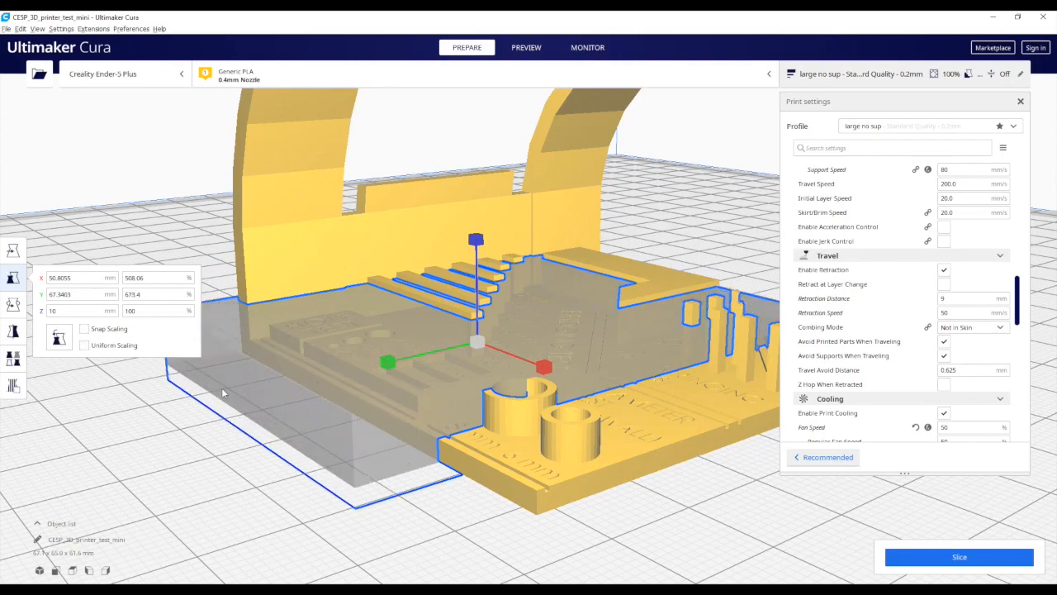
{"action": "middle_click_drag", "start_coordinate": [276, 413], "coordinate": [323, 419]}
{"action": "left_click_drag", "start_coordinate": [541, 251], "coordinate": [544, 223]}
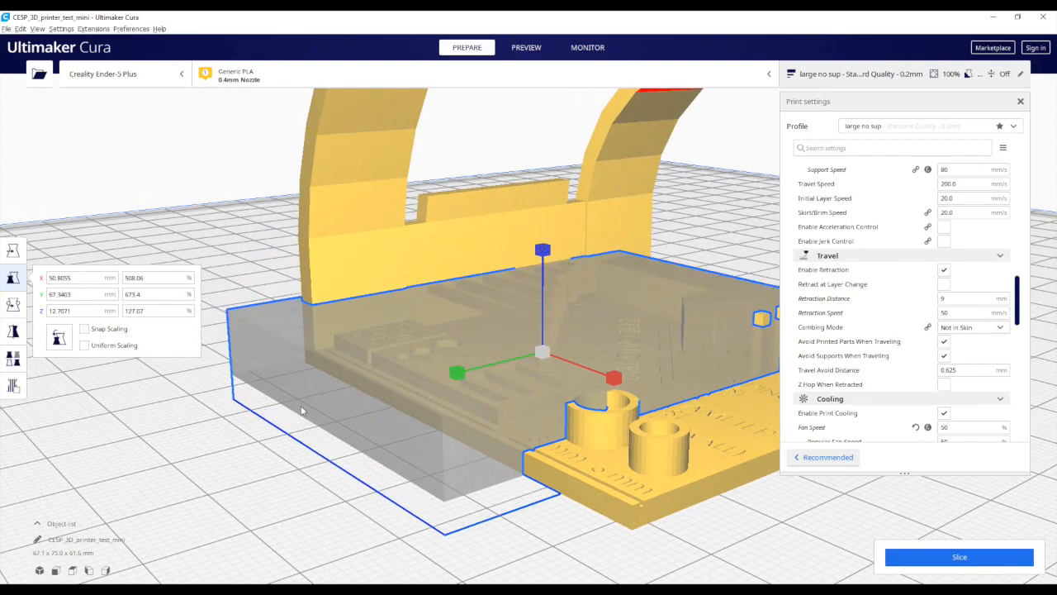
Step: Slice the model with the enlarged support blocker and examine the bridging beams and overhang supports in the layer preview
{"action": "right_click_drag", "start_coordinate": [302, 406], "coordinate": [410, 329]}
{"action": "right_click_drag", "start_coordinate": [442, 160], "coordinate": [473, 382]}
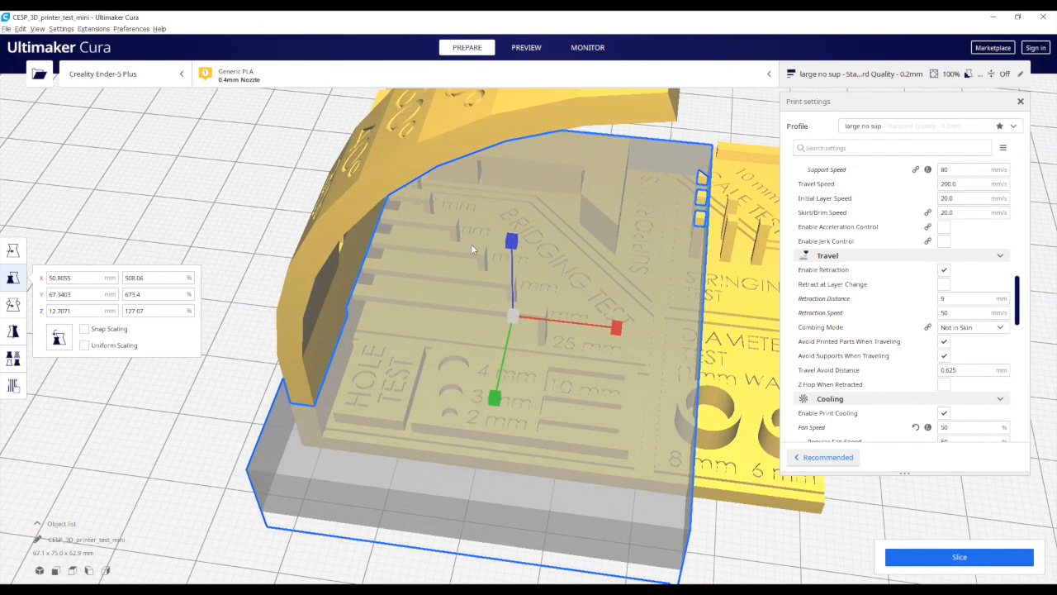
{"action": "left_click", "coordinate": [900, 552]}
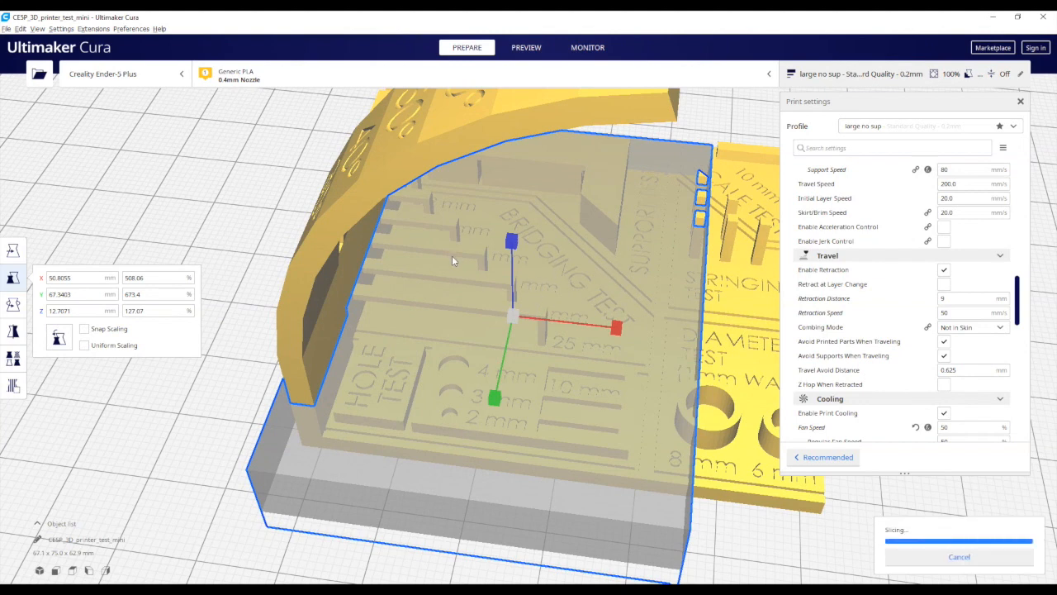
{"action": "left_click", "coordinate": [240, 239]}
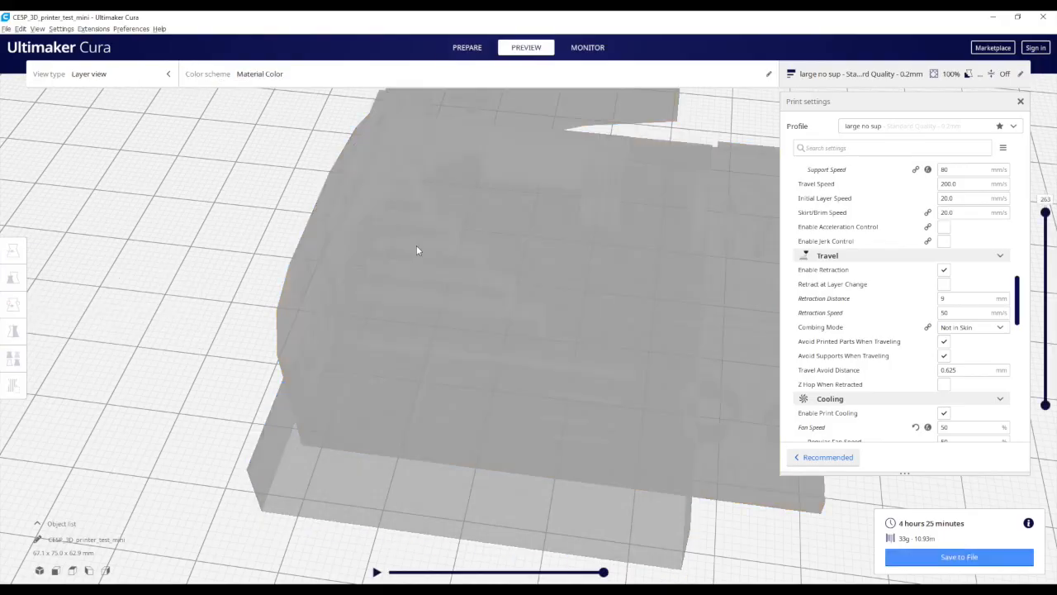
{"action": "left_click", "coordinate": [906, 557]}
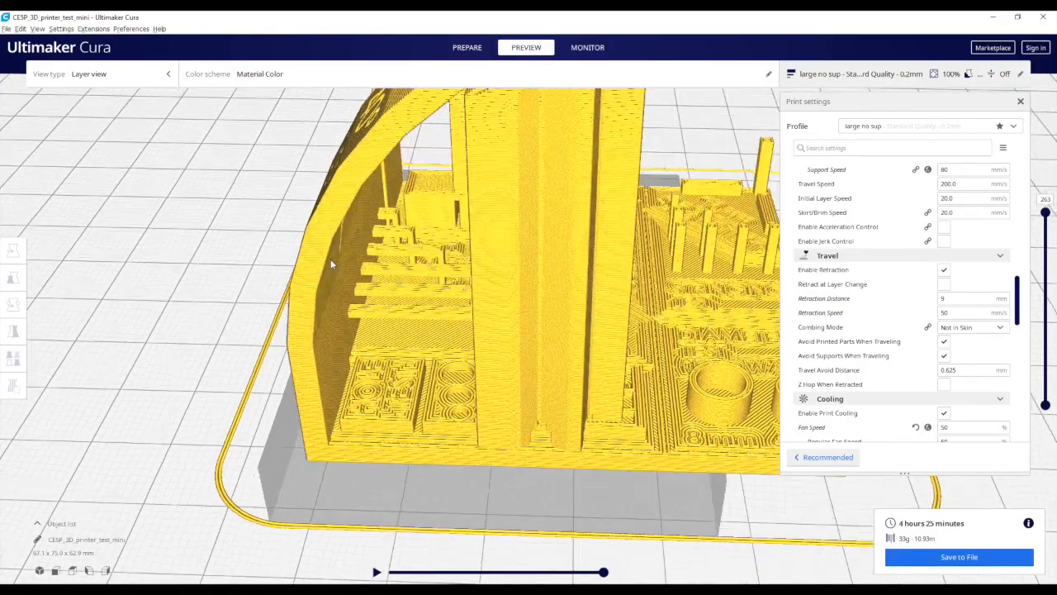
{"action": "right_click_drag", "start_coordinate": [330, 264], "coordinate": [438, 241]}
{"action": "middle_click_drag", "start_coordinate": [437, 241], "coordinate": [428, 351]}
{"action": "right_click_drag", "start_coordinate": [411, 358], "coordinate": [395, 344]}
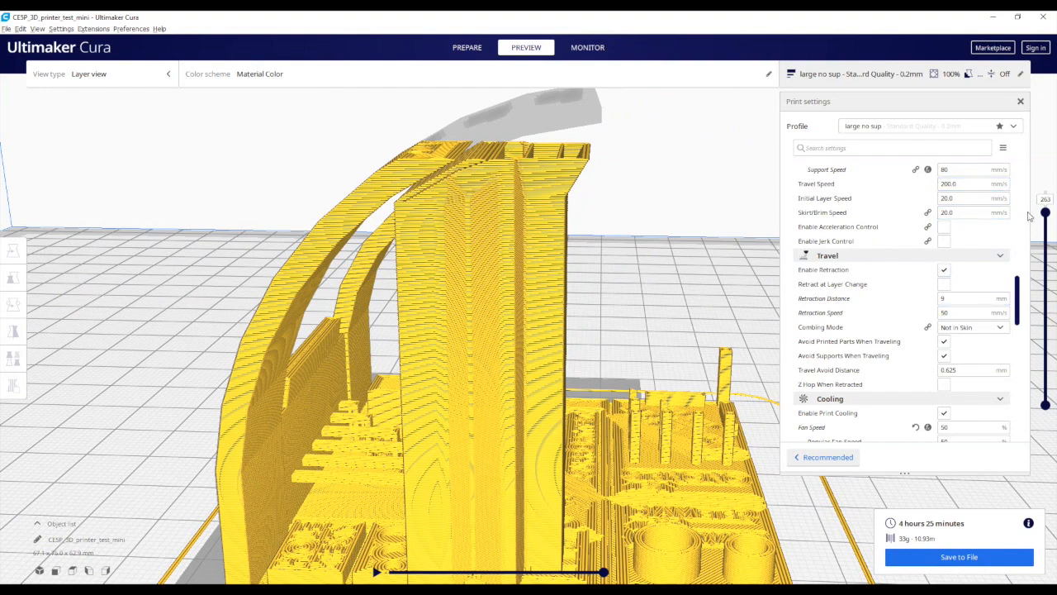
Step: Bring up the Support settings, inspect the angle-labelled side of the overhang arches, and return to the Prepare stage
{"action": "left_click_drag", "start_coordinate": [1021, 286], "coordinate": [1021, 348]}
{"action": "right_click_drag", "start_coordinate": [338, 256], "coordinate": [641, 213]}
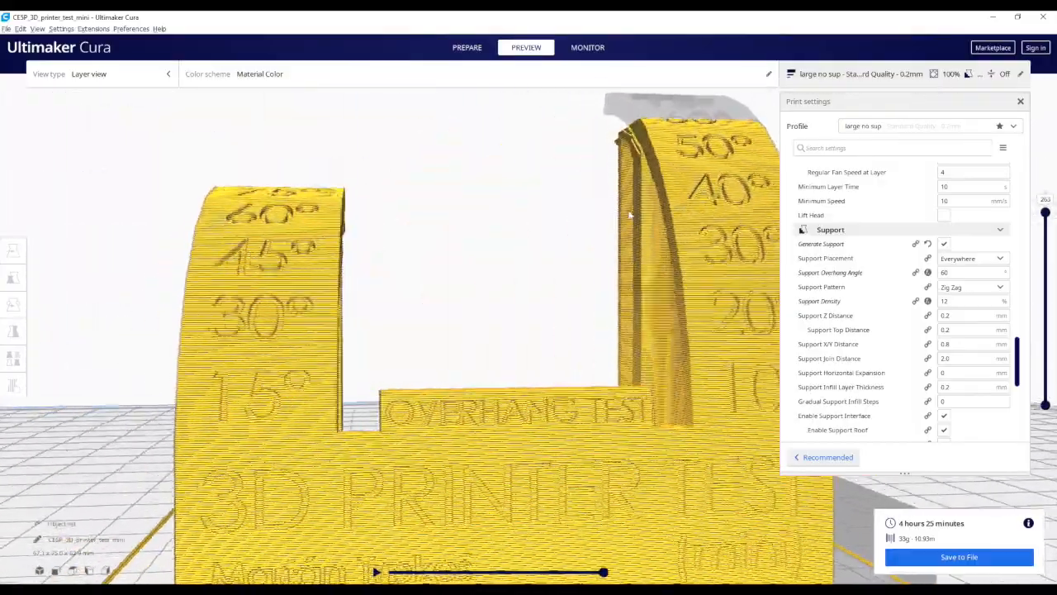
{"action": "left_click", "coordinate": [467, 47]}
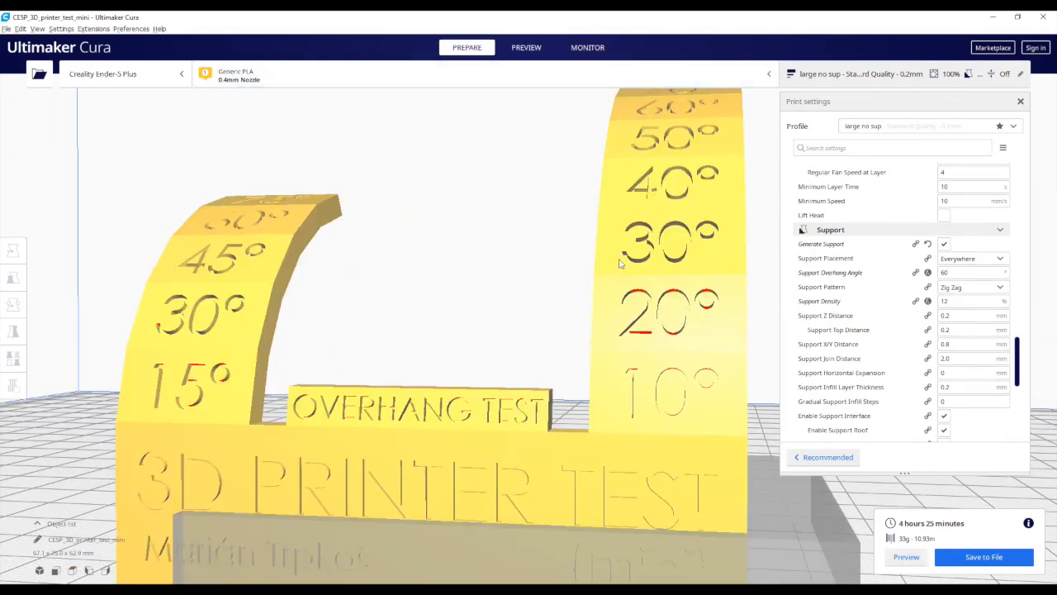